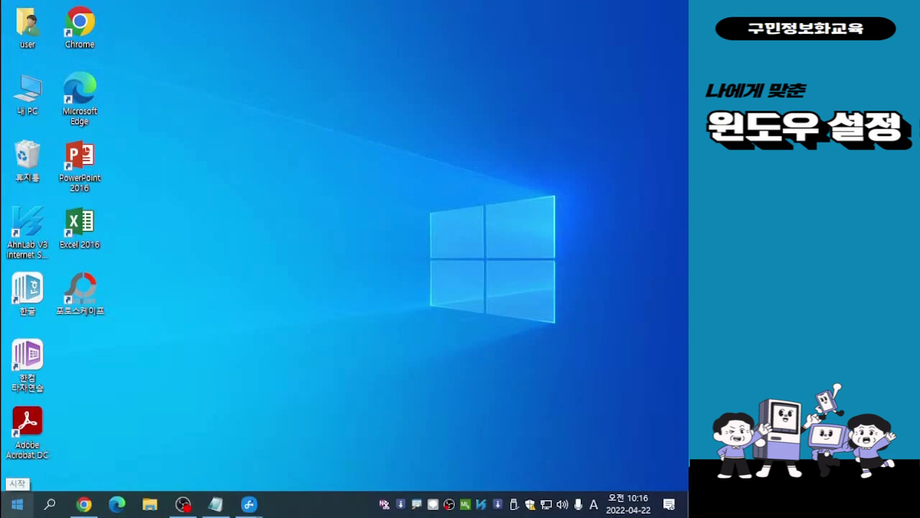
Open Windows Settings and go to the Update & Security (업데이트 및 보안) category
left_click(17, 503)
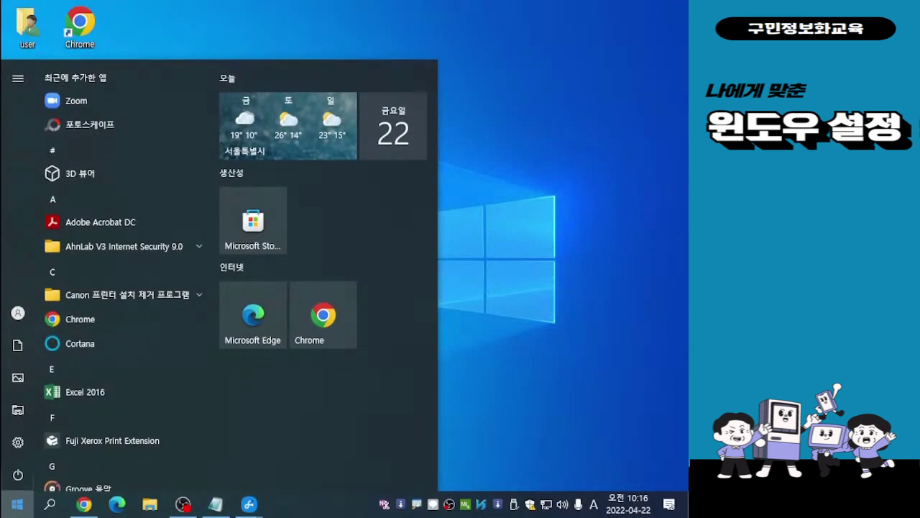
mouse_move(18, 442)
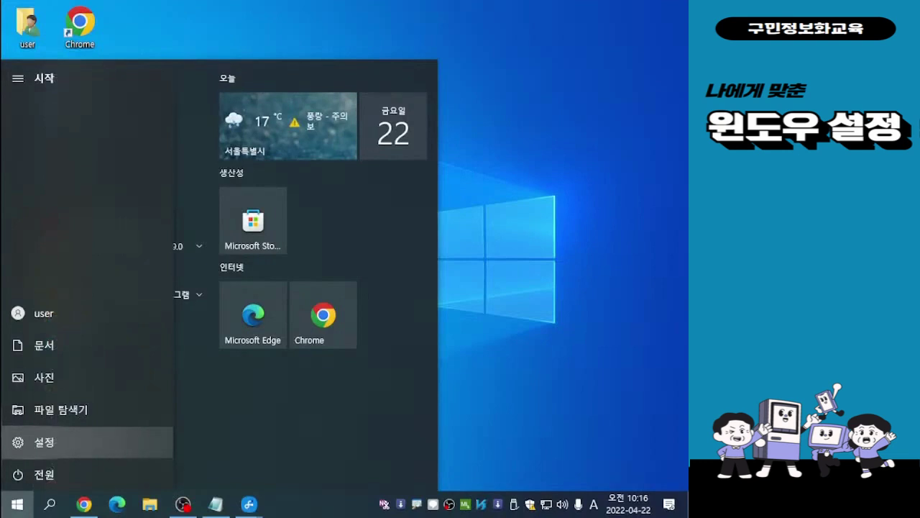
left_click(17, 441)
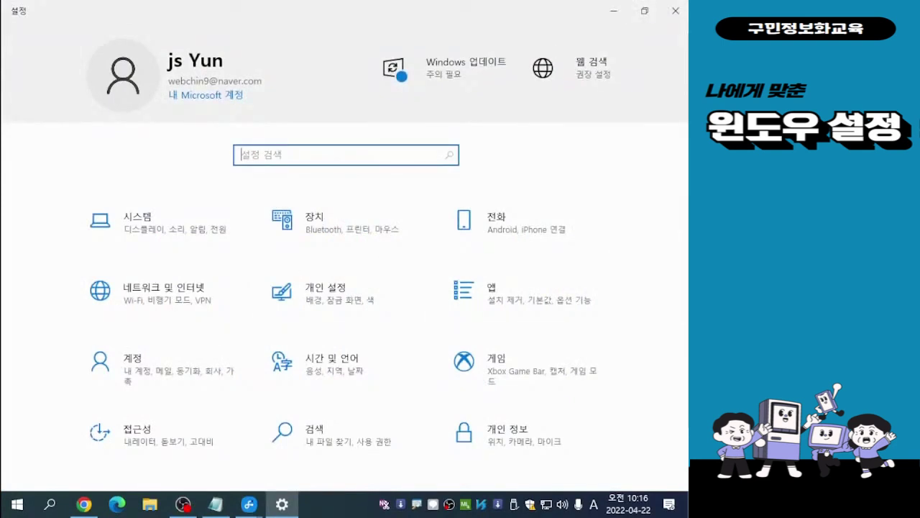
key("alt+Tab")
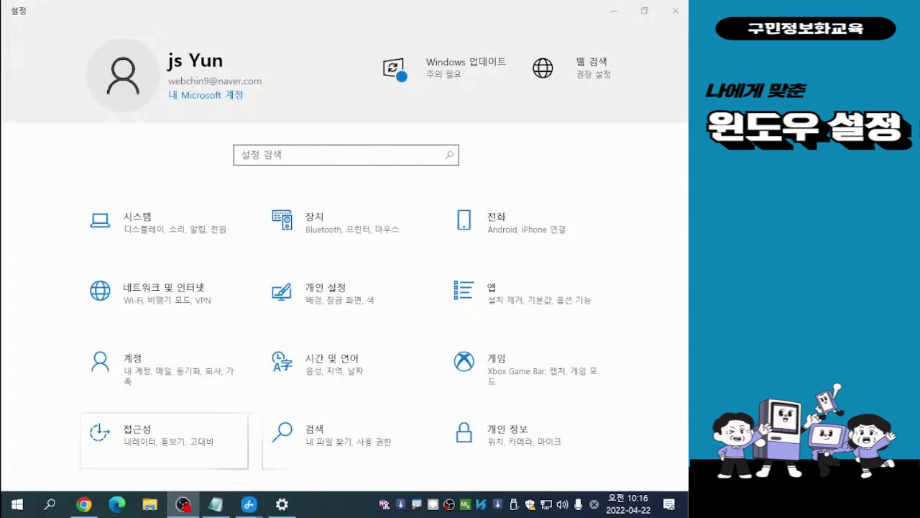
scroll(345, 406, "down", 2)
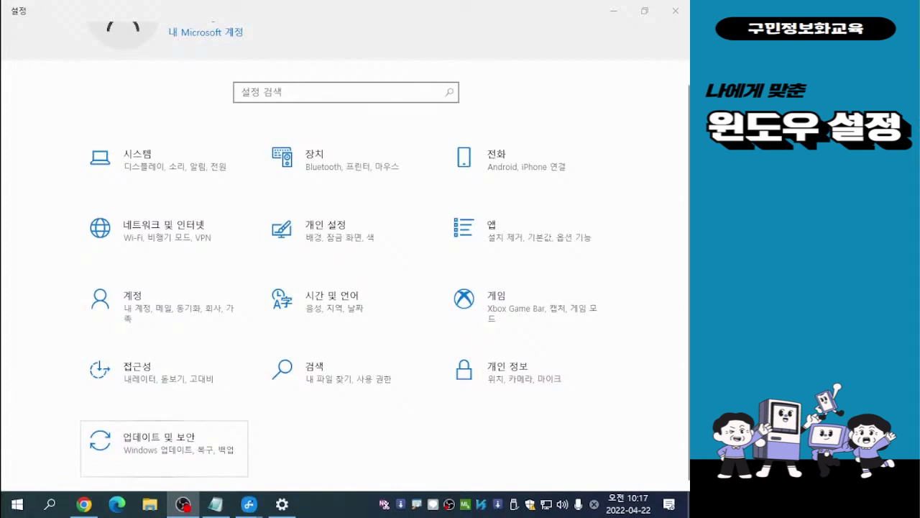
left_click(164, 447)
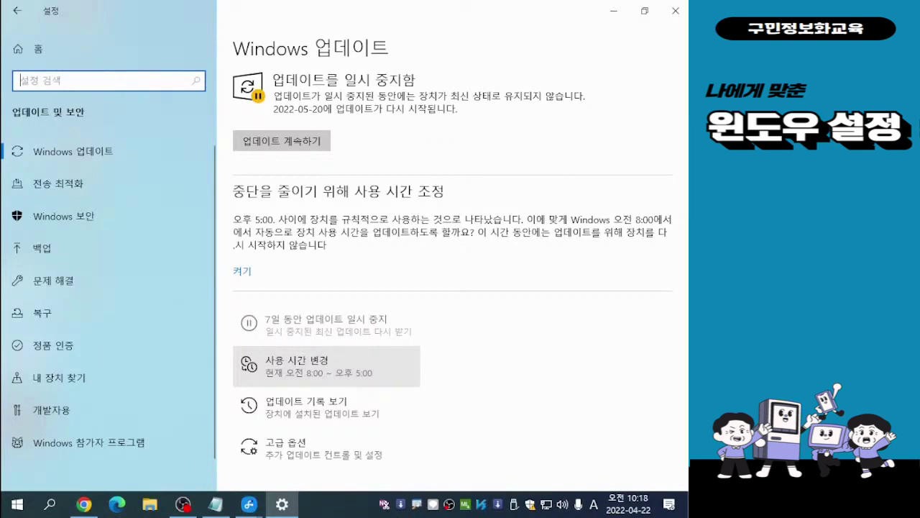
Open the active hours settings (사용 시간 변경) and switch automatic adjustment based on activity on and back off
left_click(296, 365)
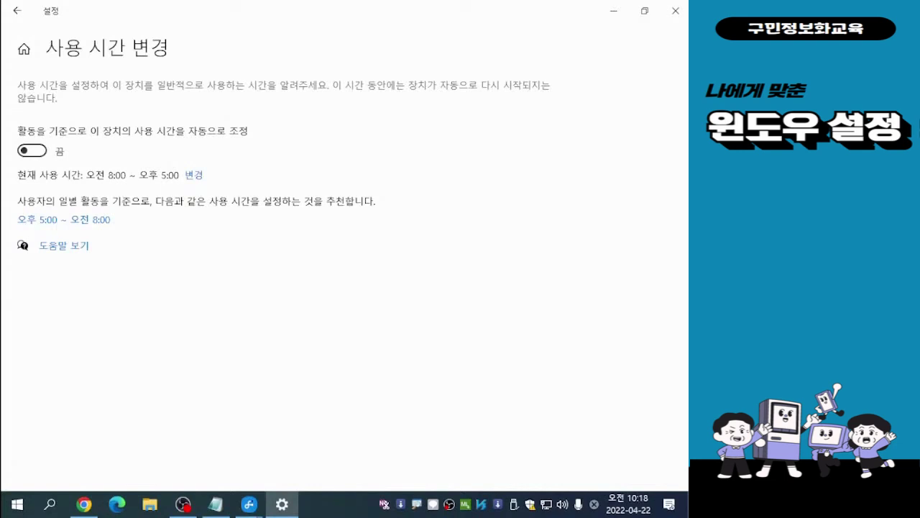
left_click(31, 150)
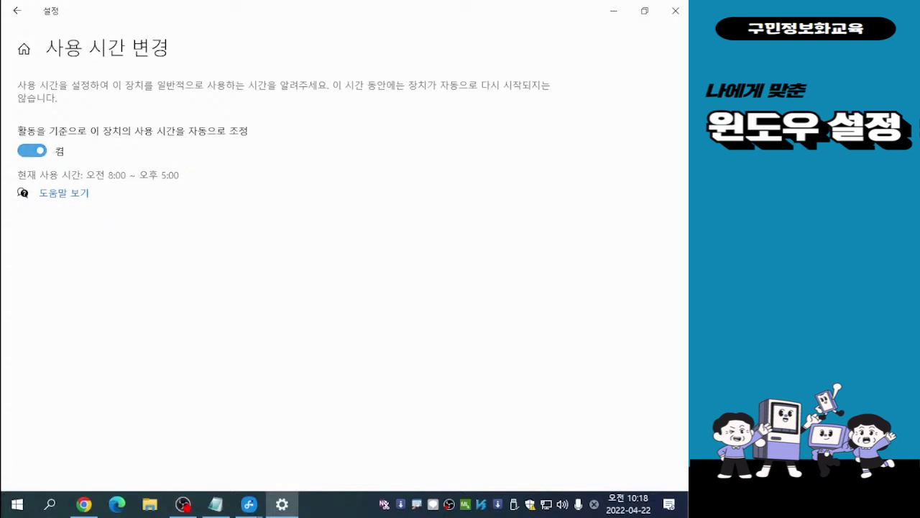
left_click(32, 150)
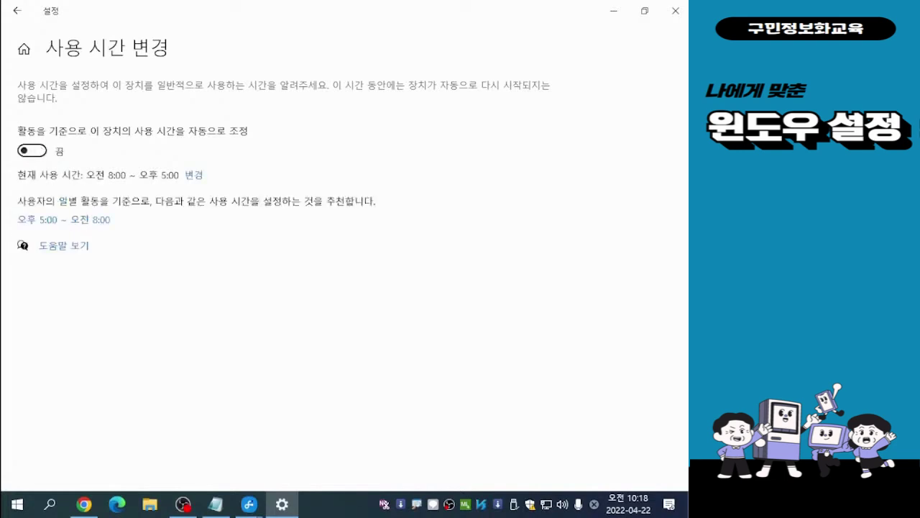
View the manual start and end time options for active hours, cancel them, and return to Windows Update
left_click(194, 175)
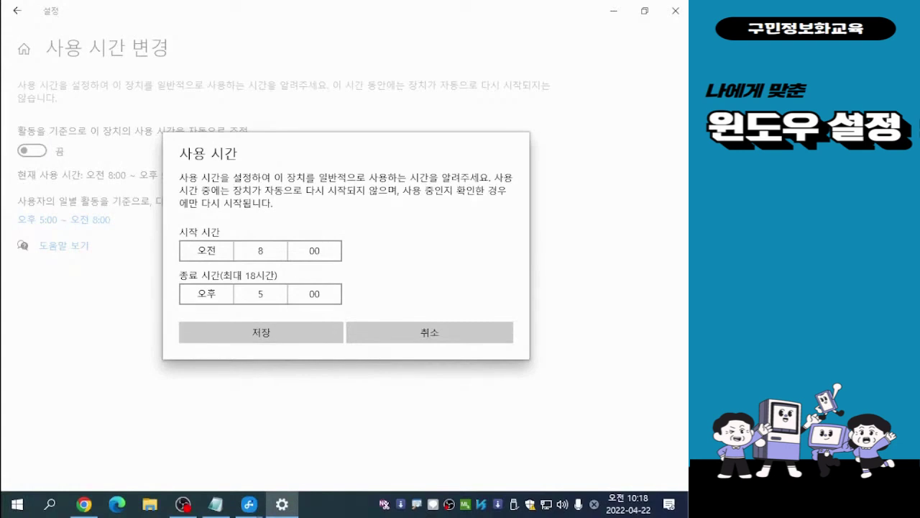
left_click(430, 332)
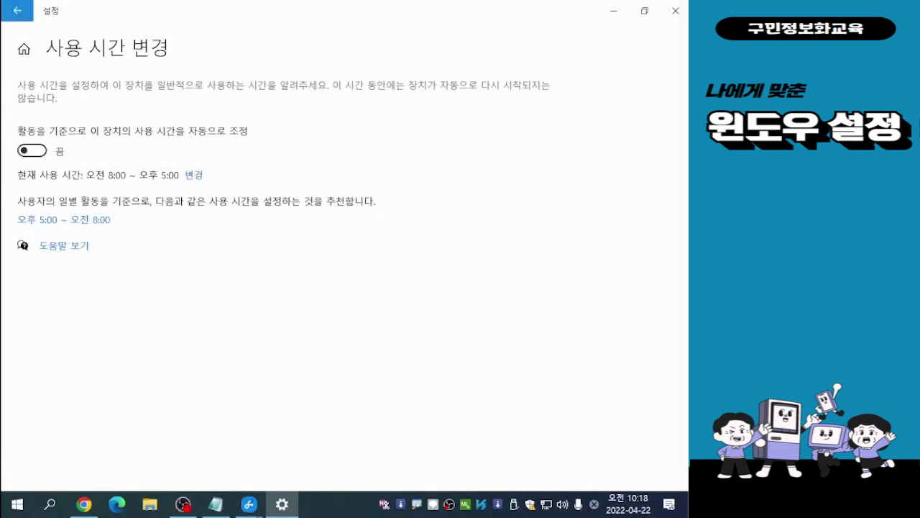
left_click(16, 10)
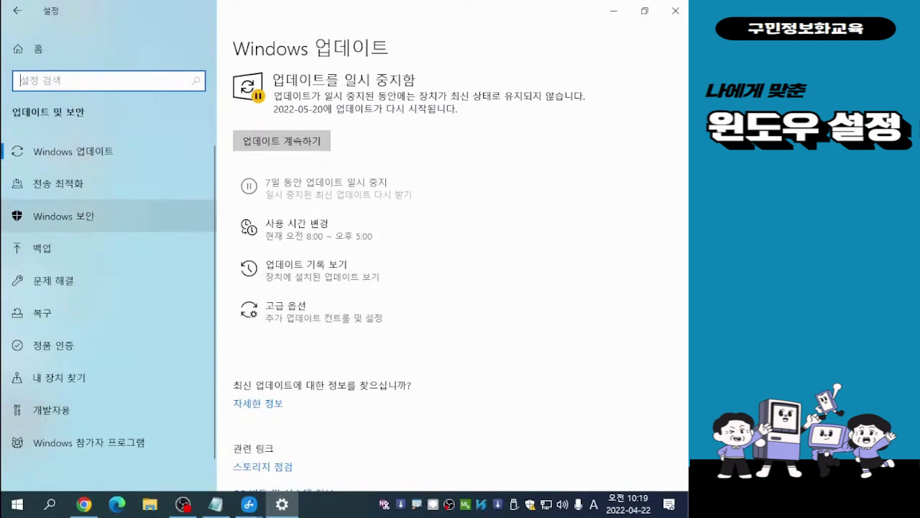
Review the protection areas on the Windows Security (Windows 보안) page and close Settings
left_click(63, 216)
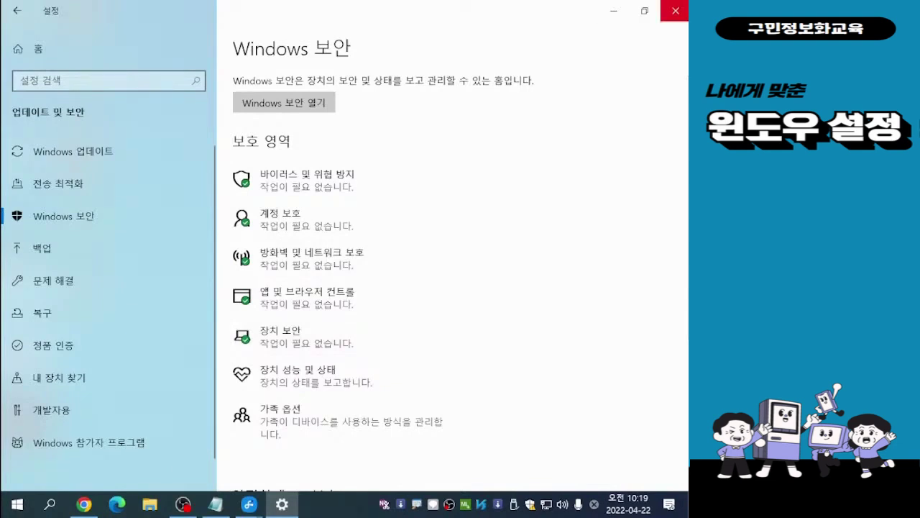
key("ctrl")
key("ctrl")
left_click(675, 11)
left_click(676, 11)
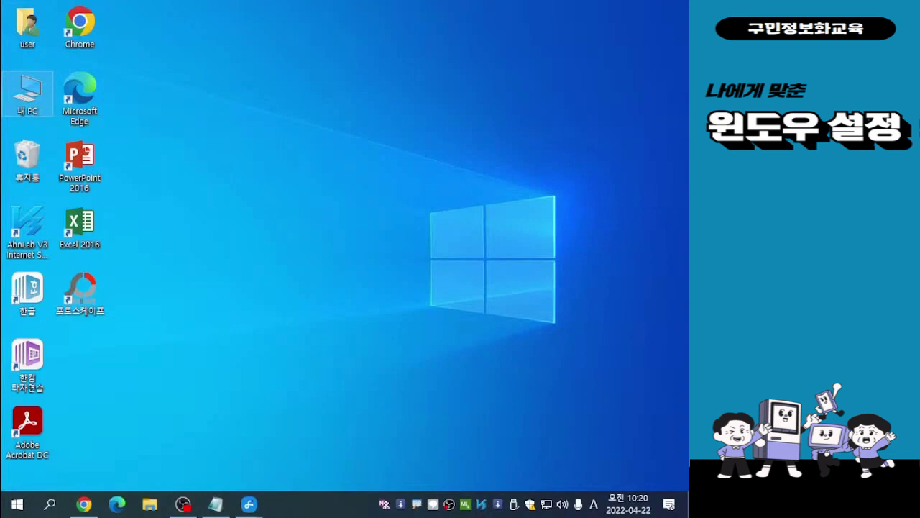
View the device and Windows specifications through the properties of 내 PC
right_click(27, 102)
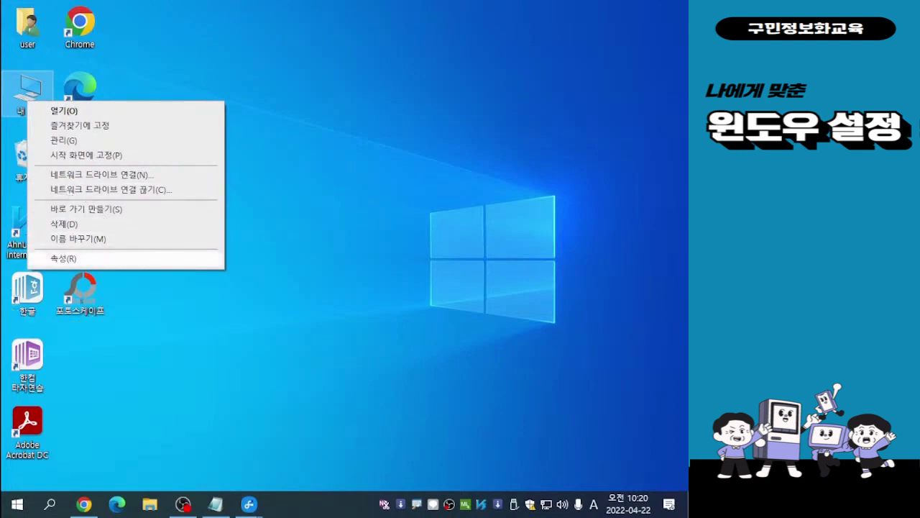
left_click(54, 257)
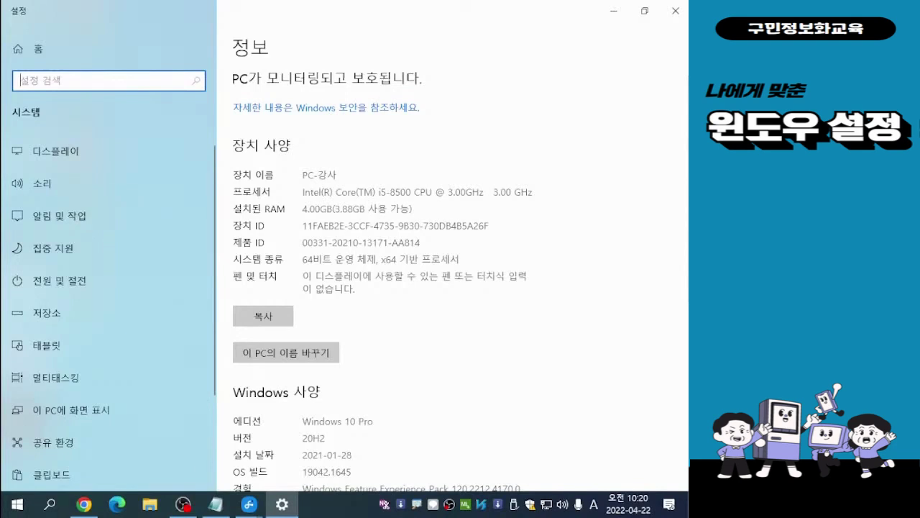
scroll(452, 281, "down", 3)
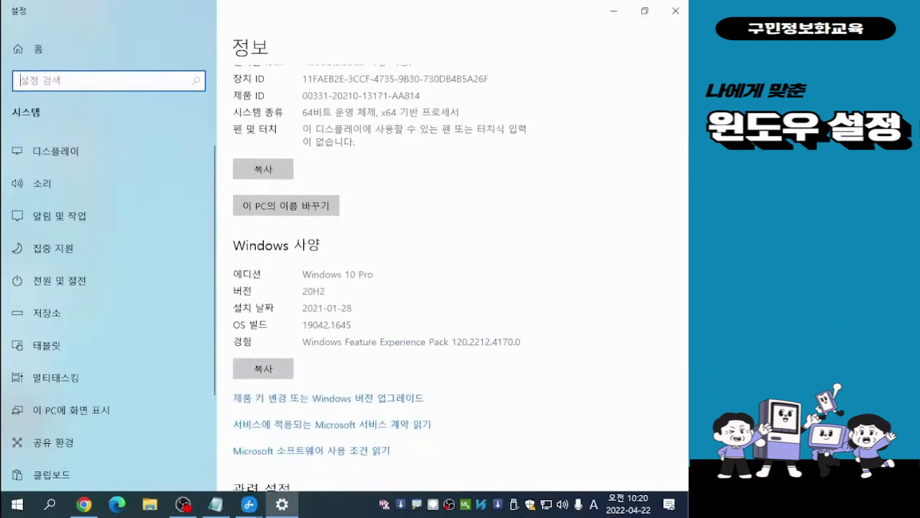
scroll(453, 280, "up", 3)
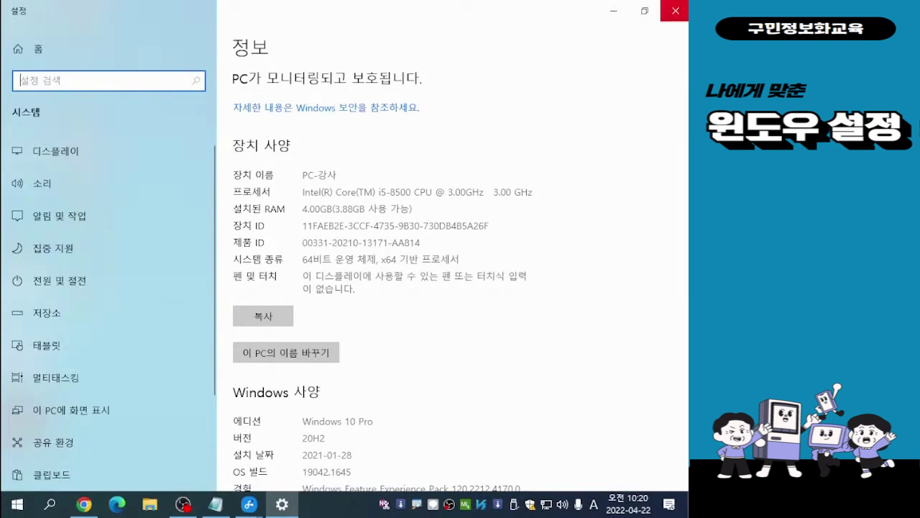
left_click(675, 11)
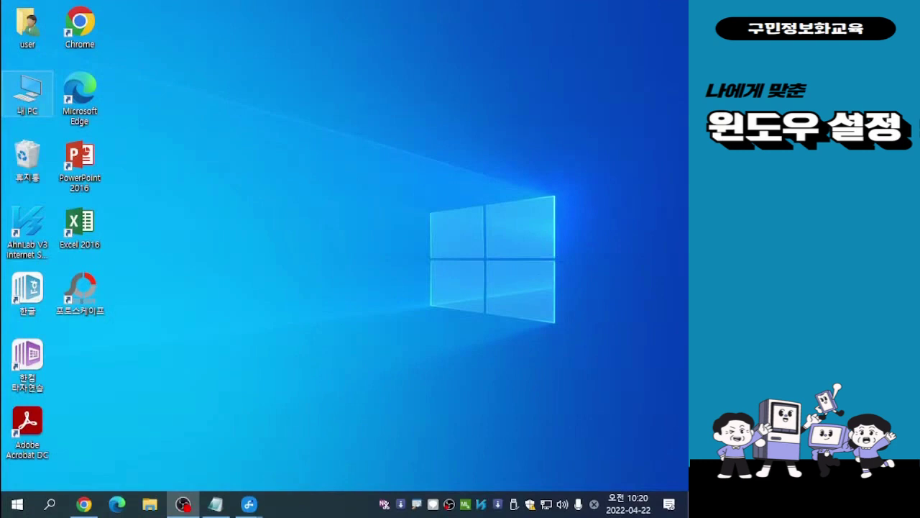
right_click(28, 101)
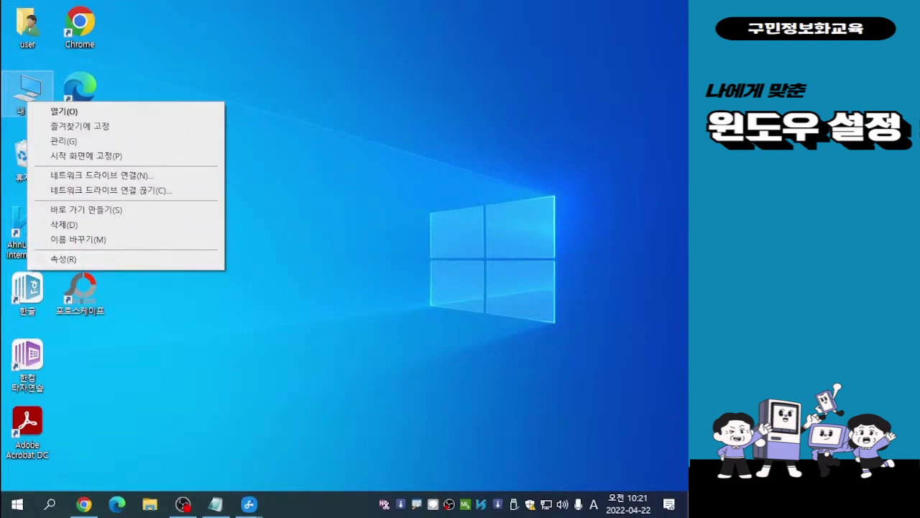
left_click(63, 260)
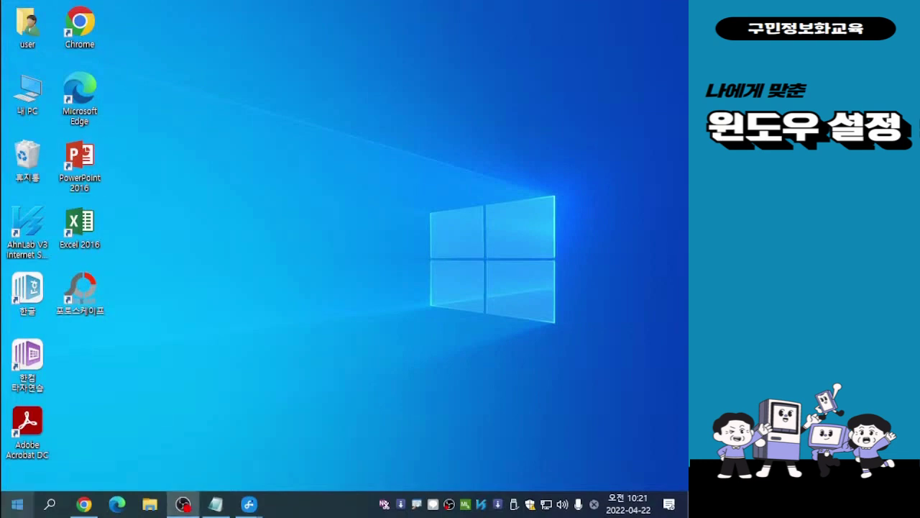
Launch the GoClean (고클린) program from the list of installed apps
left_click(17, 503)
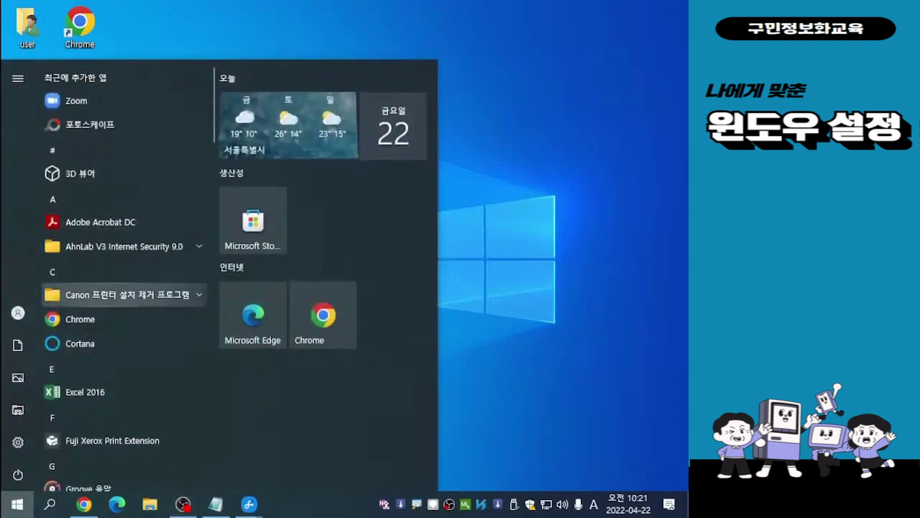
scroll(122, 330, "down", 5)
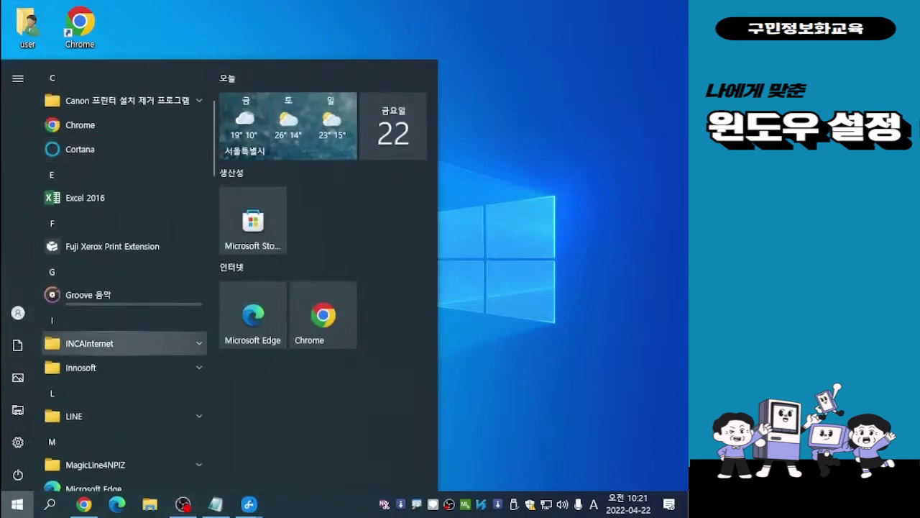
scroll(123, 331, "down", 3)
scroll(122, 309, "down", 5)
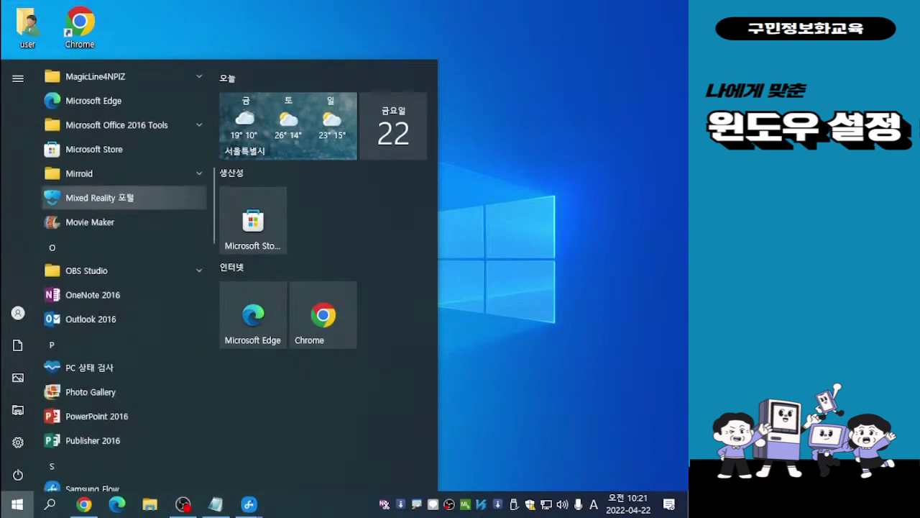
scroll(122, 327, "down", 8)
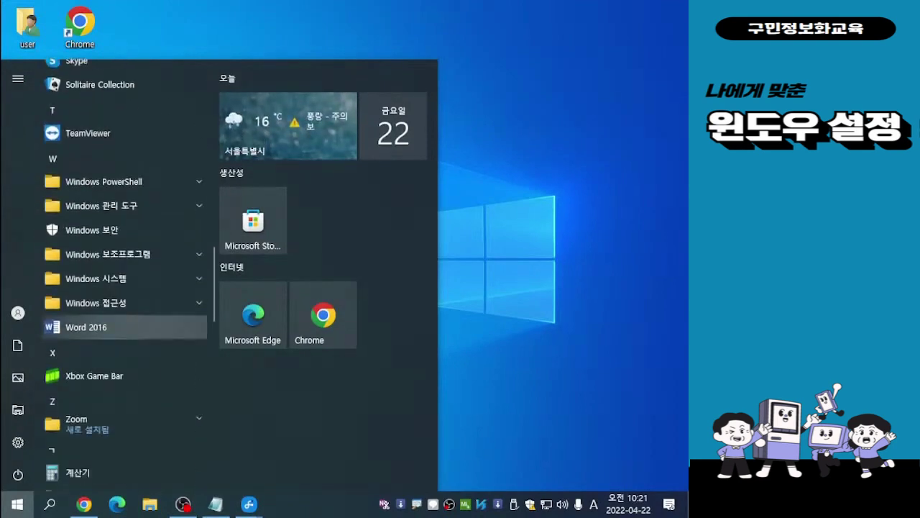
left_click(122, 302)
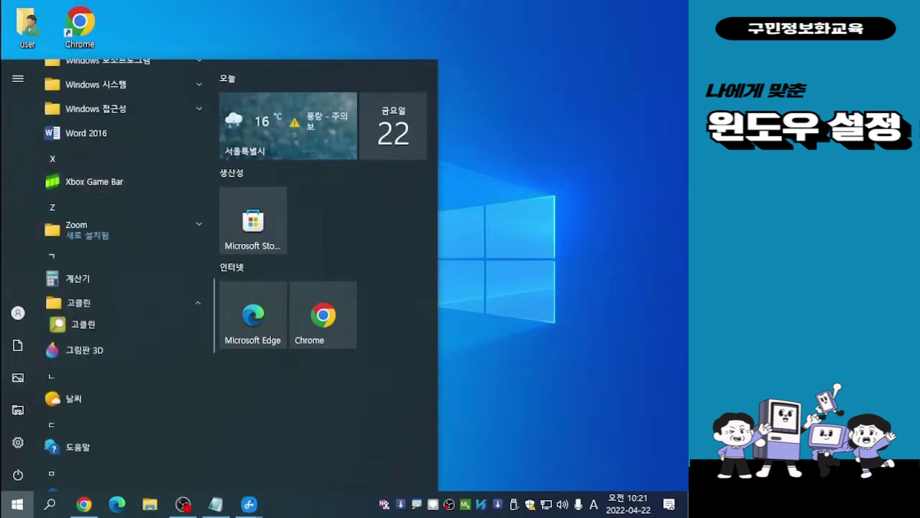
left_click(122, 327)
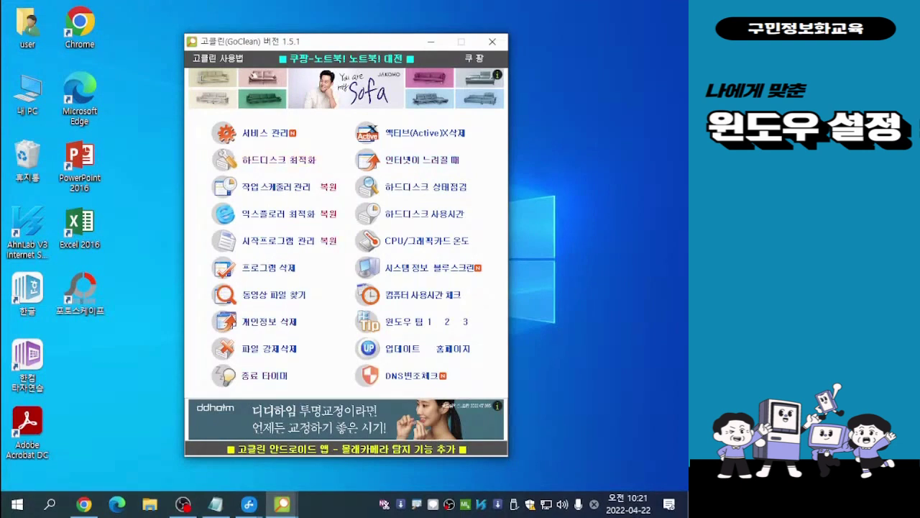
Scan for unneeded files with the hard disk optimization (하드디스크 최적화) tool and close it without deleting anything
left_click(279, 161)
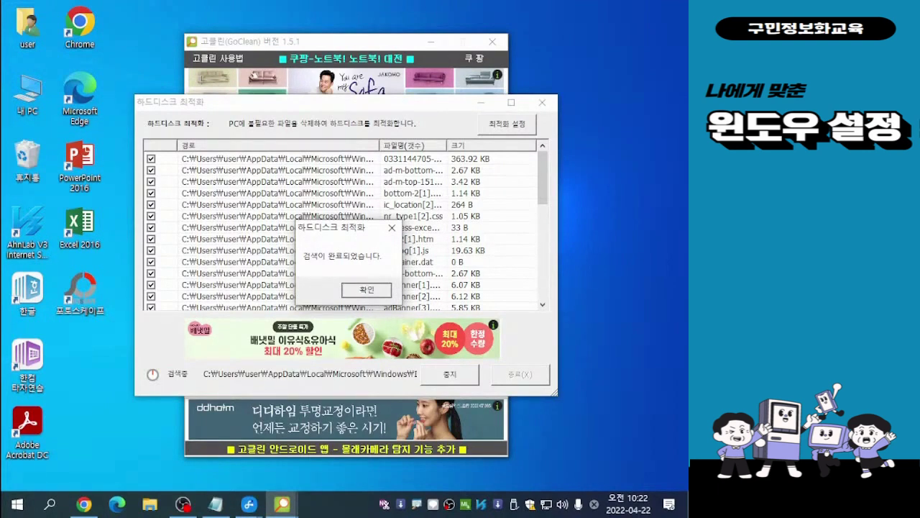
left_click(367, 290)
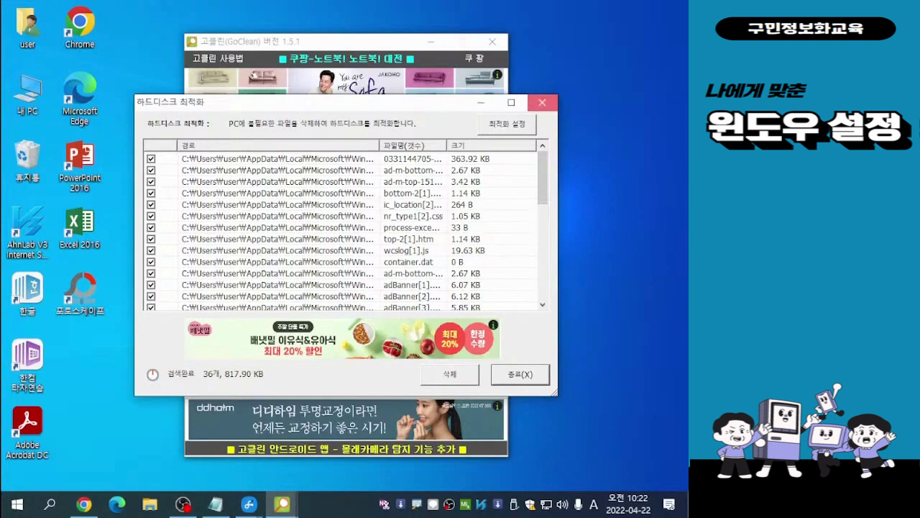
left_click(542, 102)
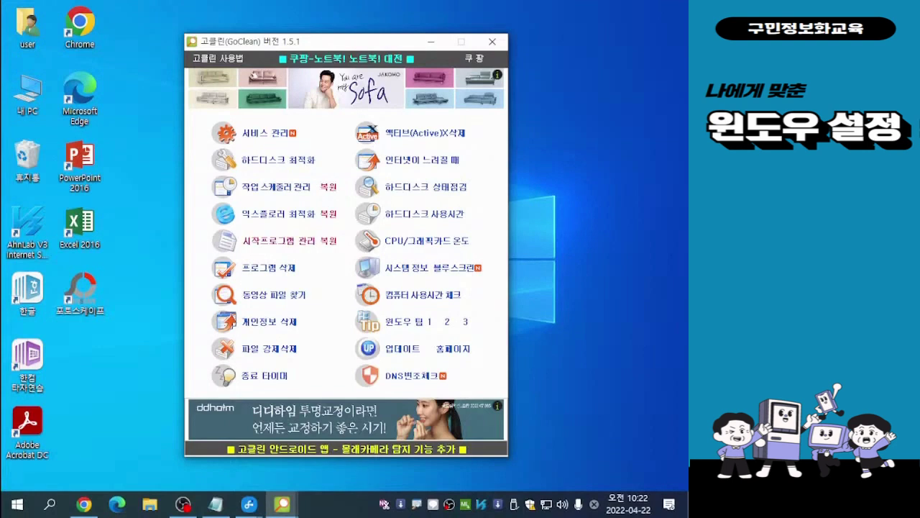
Review the startup programs in 시작프로그램 관리 without deleting any, and close GoClean
left_click(279, 240)
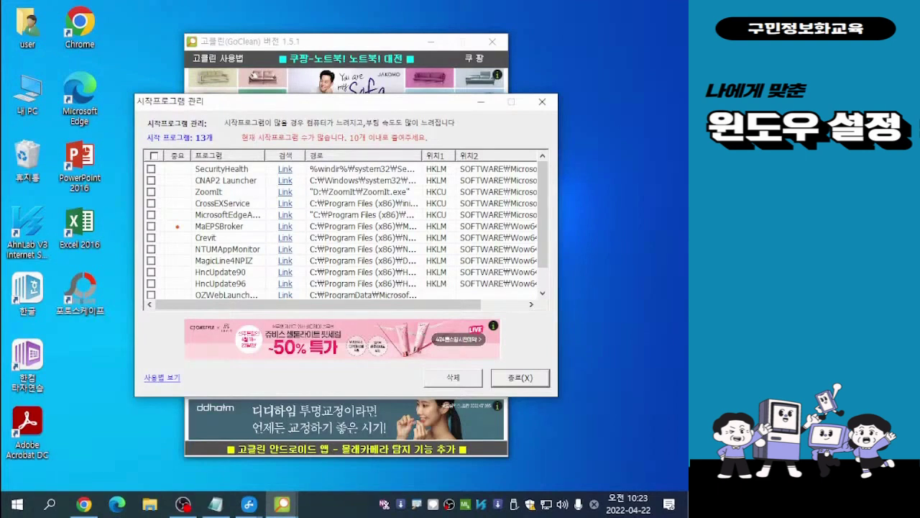
left_click(359, 226)
left_click(520, 376)
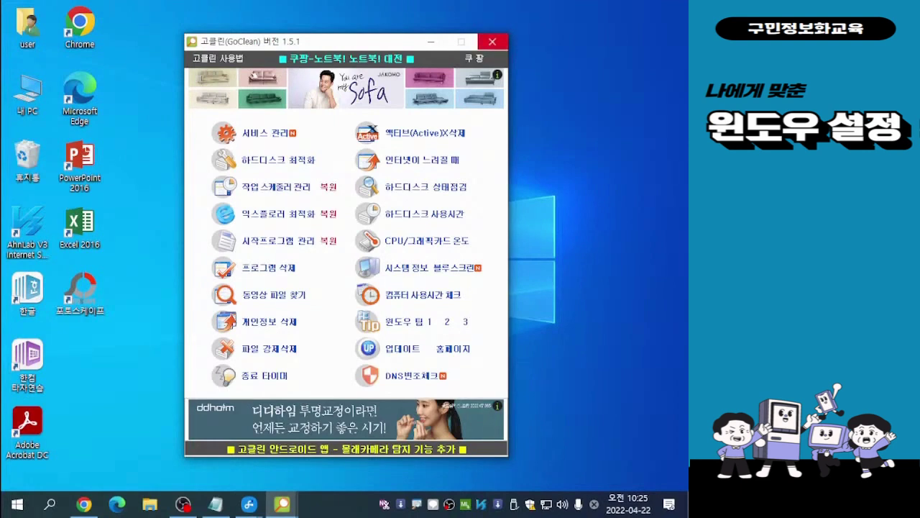
left_click(492, 41)
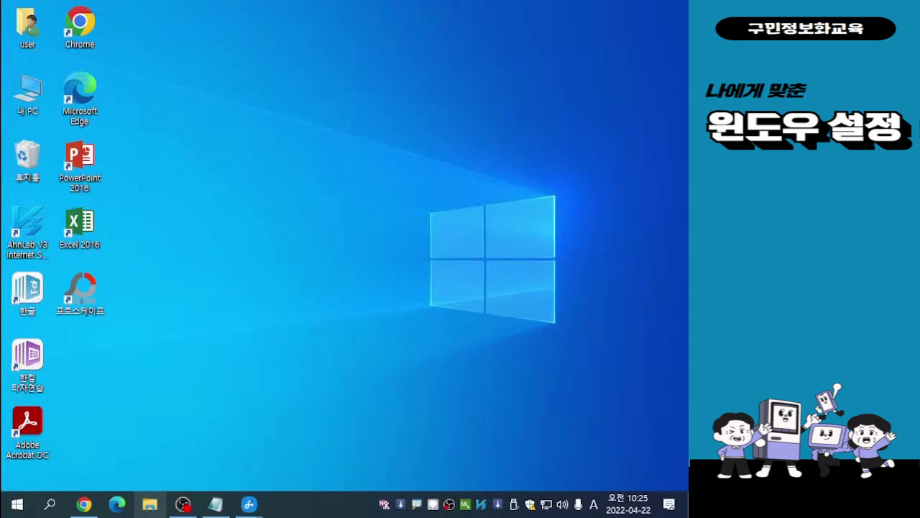
Open File Explorer, move its window to view the frequently used folders, and close it
left_click(150, 504)
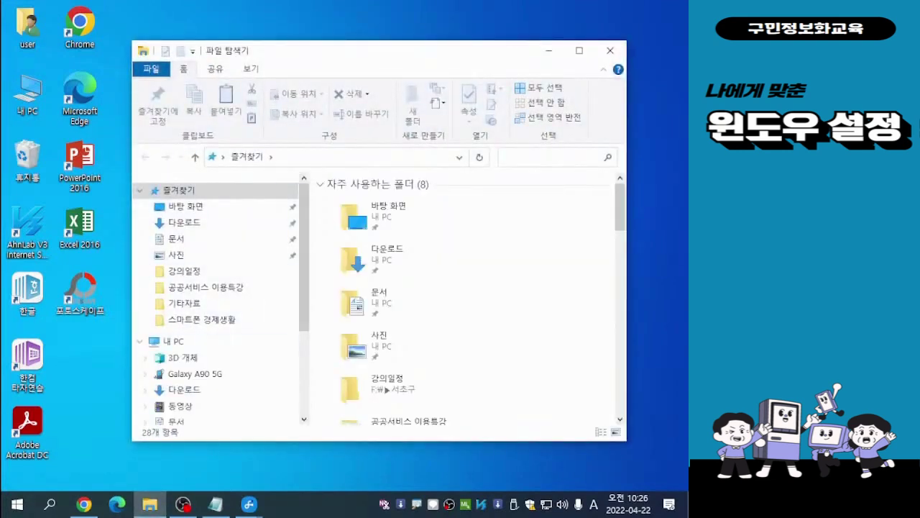
left_click_drag(329, 55, 265, 41)
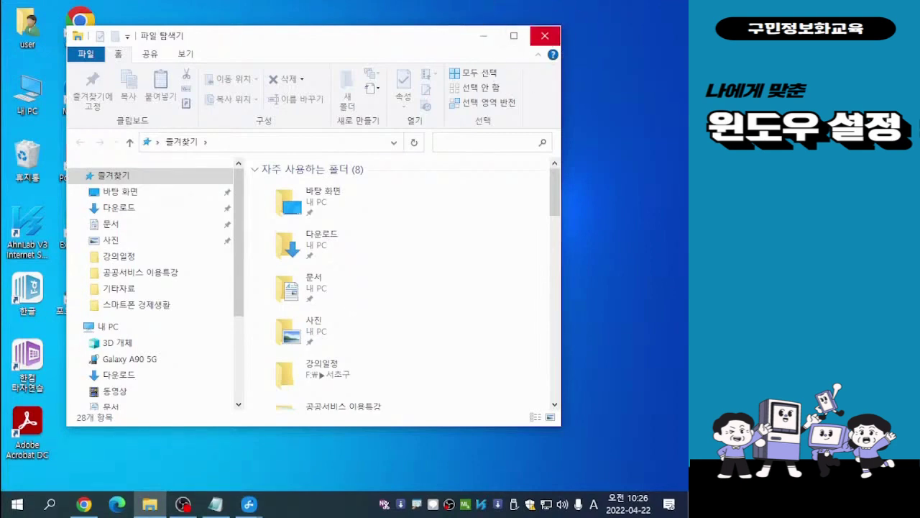
left_click(544, 35)
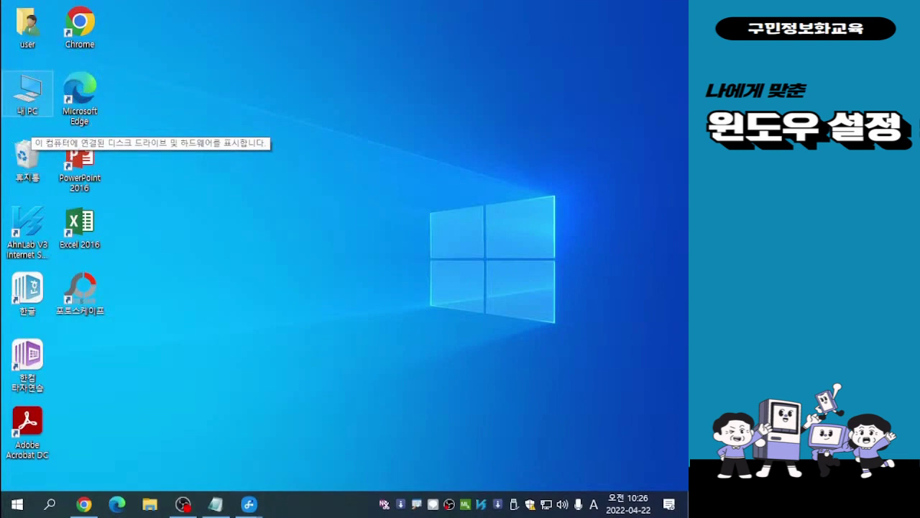
Open 내 PC from the desktop and maximize its window
double_click(27, 92)
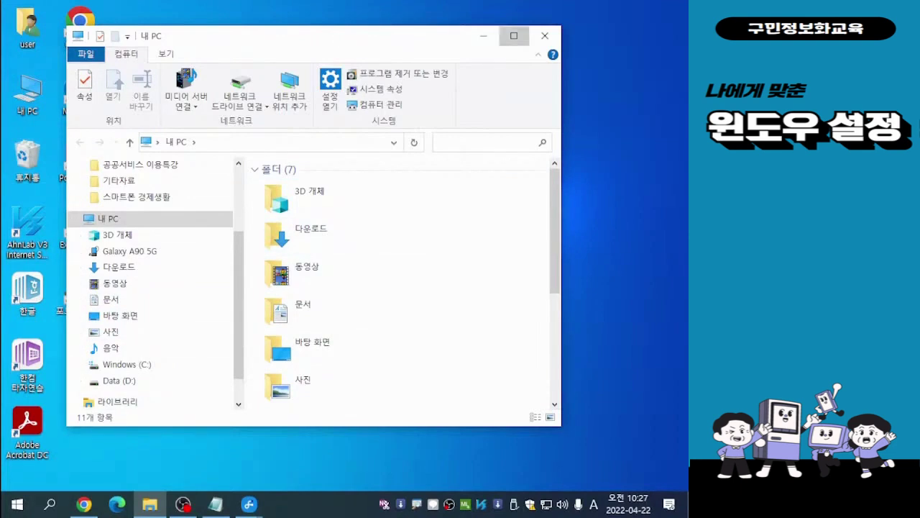
left_click(514, 36)
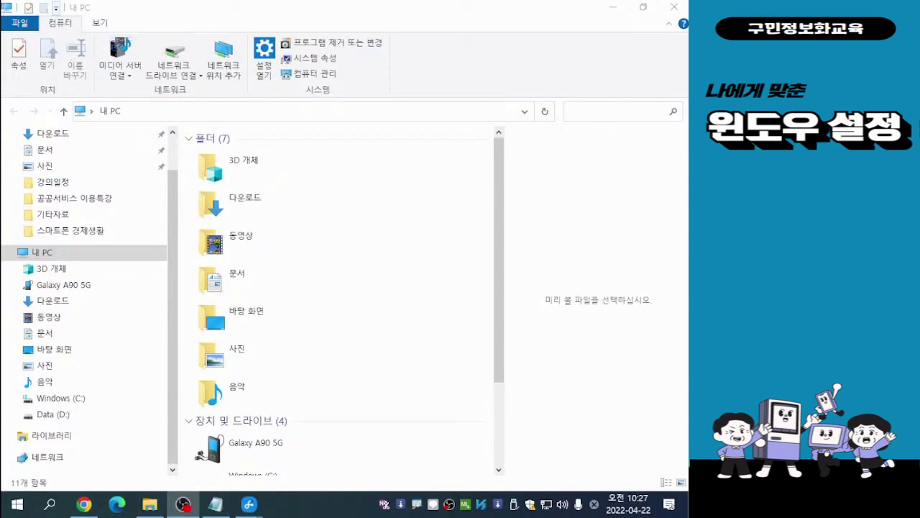
Add the 삭제 command to the quick access toolbar and remove it again
left_click(55, 9)
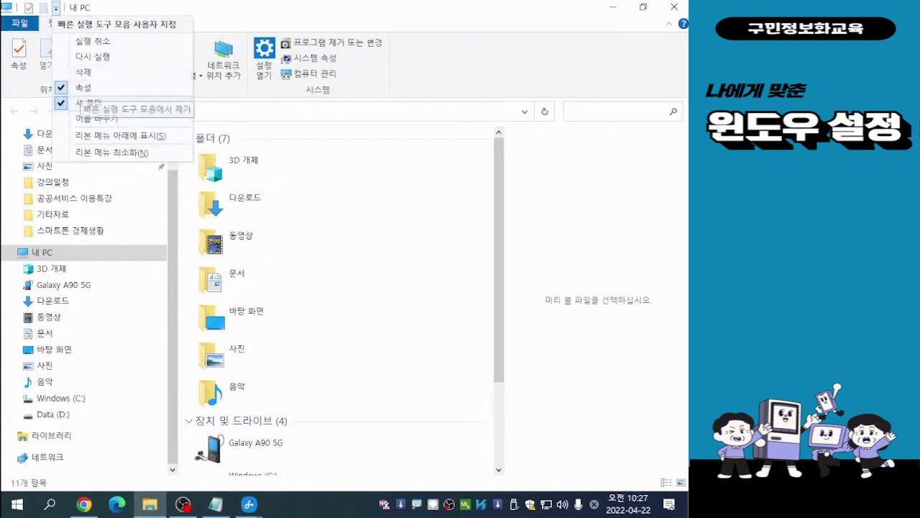
key("Escape")
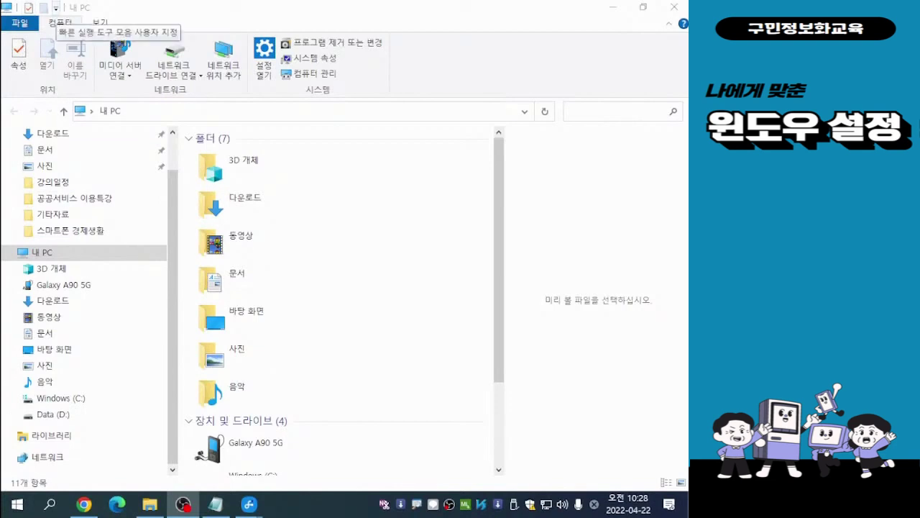
left_click(55, 8)
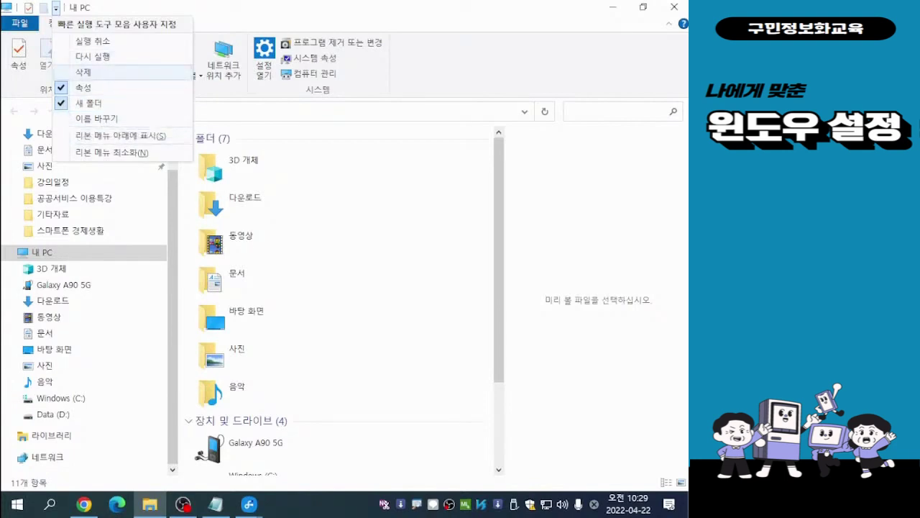
left_click(83, 71)
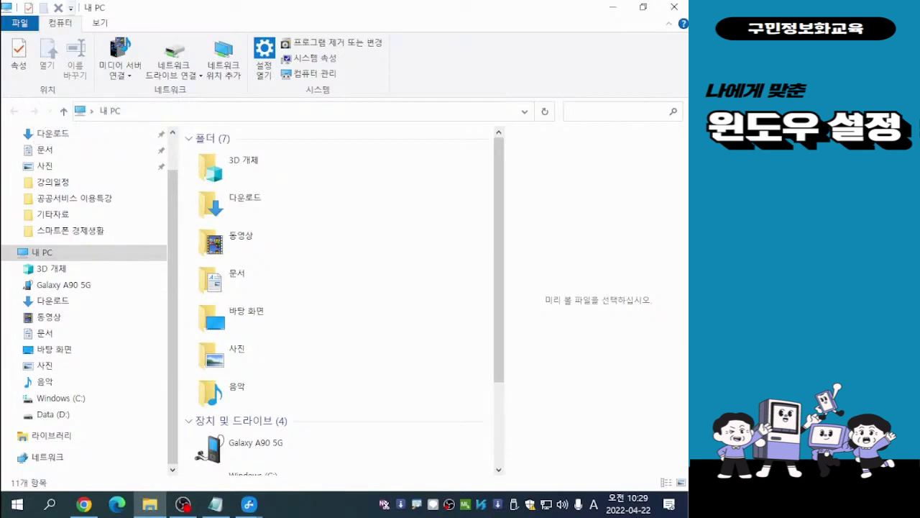
left_click(70, 8)
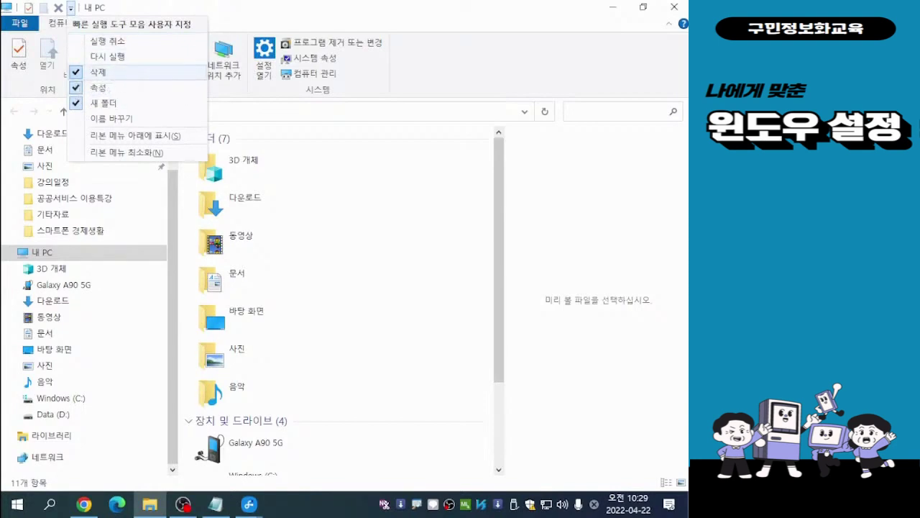
left_click(98, 72)
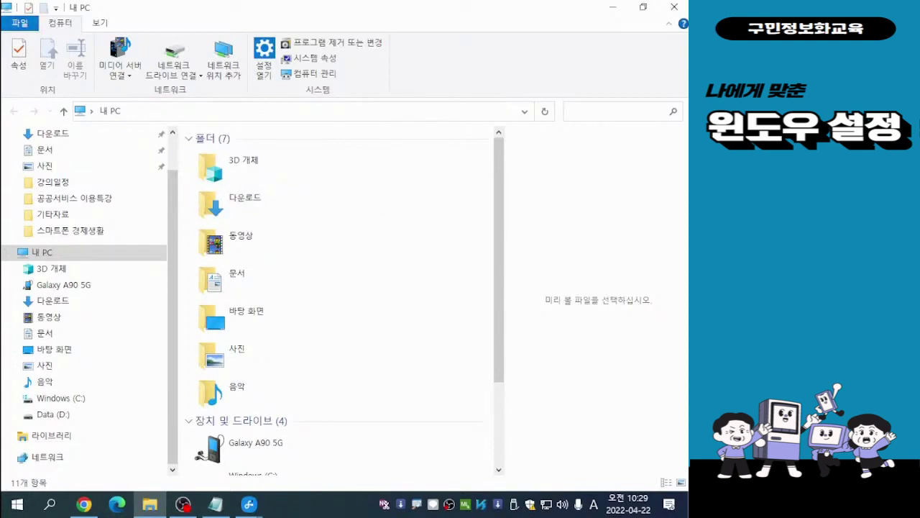
Examine the commands that the 파일, 컴퓨터 and 보기 groups offer for 내 PC
left_click(20, 22)
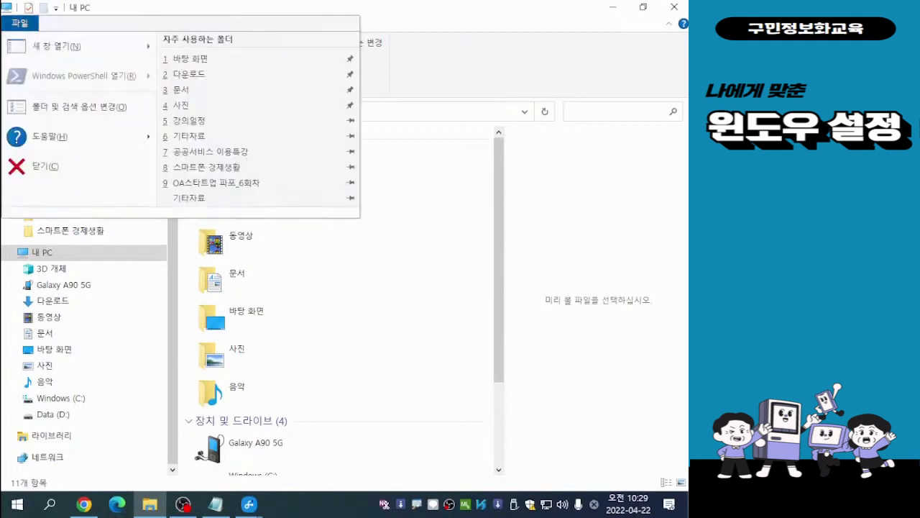
key("Escape")
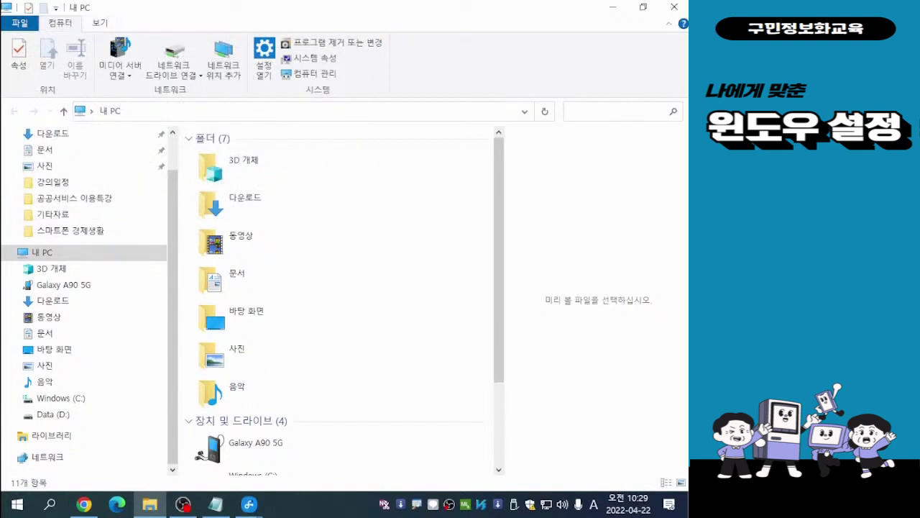
key("alt+v")
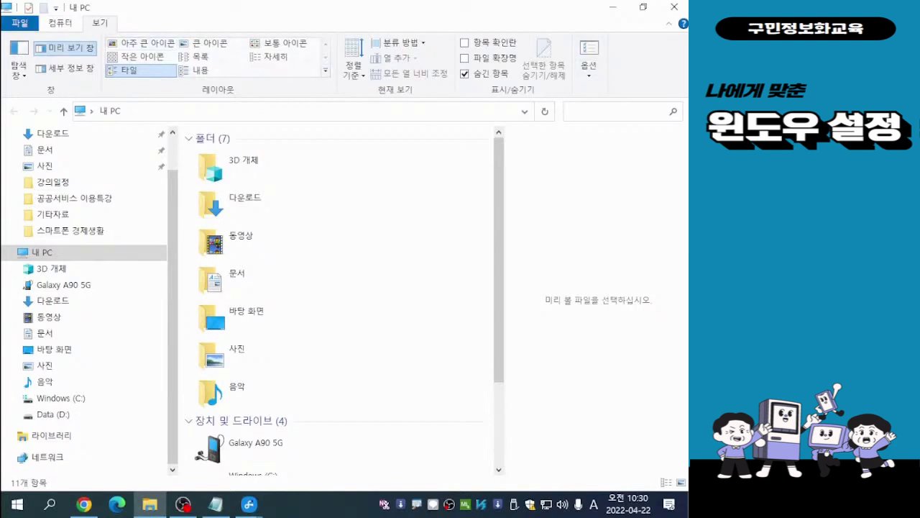
left_click(60, 23)
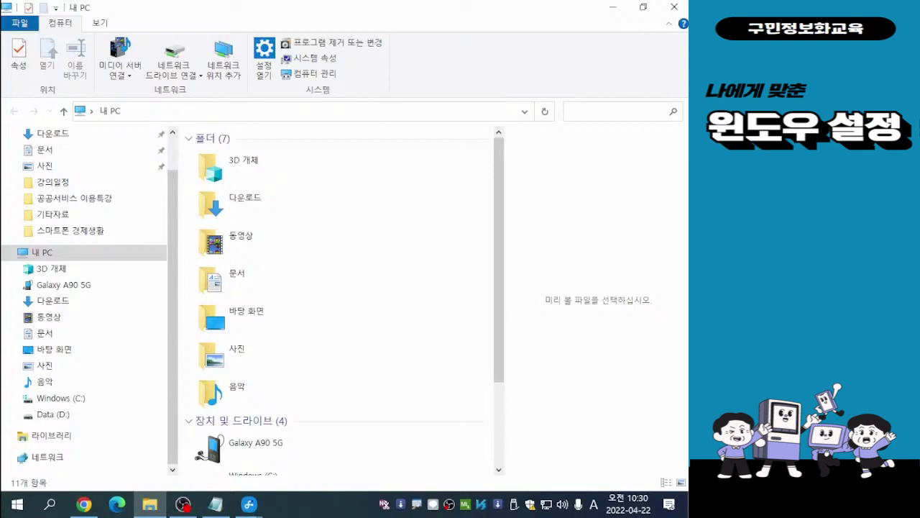
left_click(100, 23)
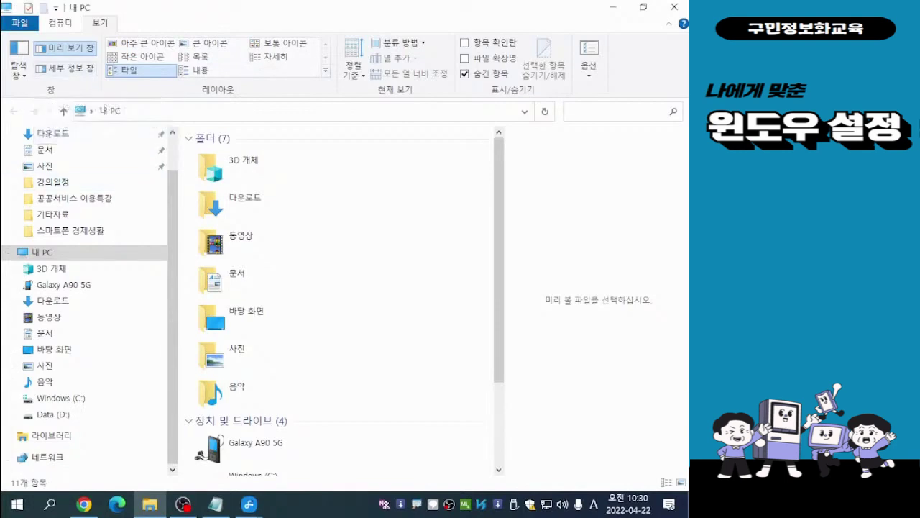
left_click(60, 23)
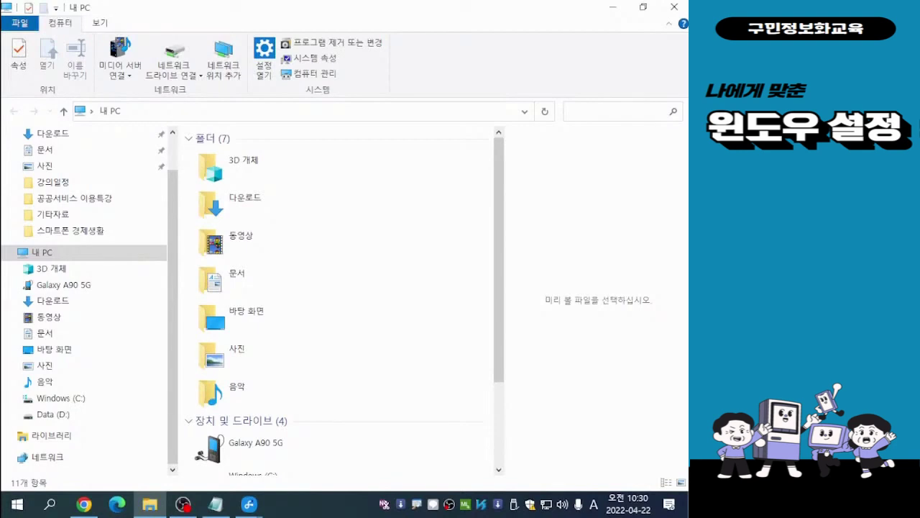
left_click(100, 23)
left_click(19, 23)
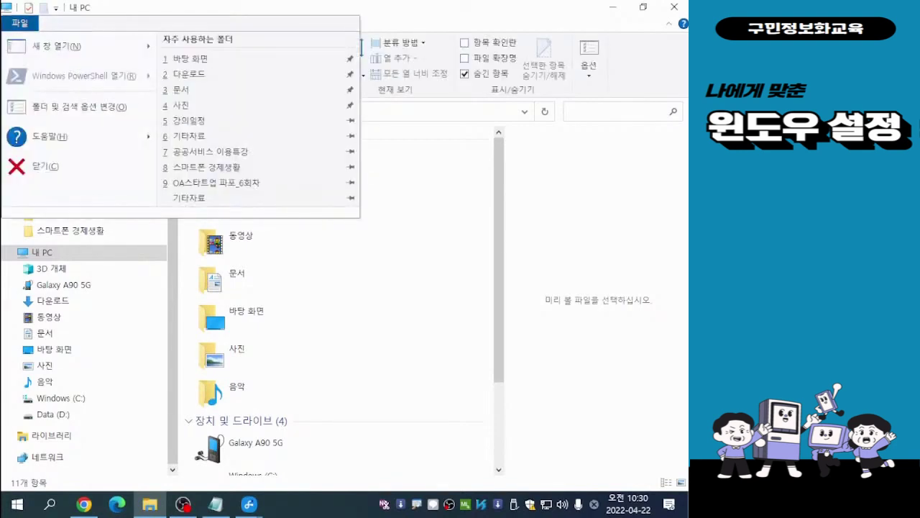
key("Escape")
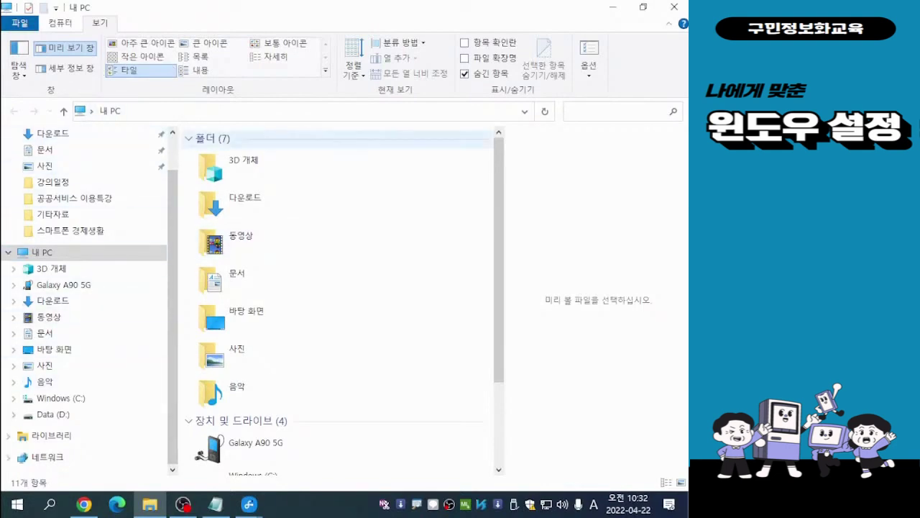
Turn off the preview pane (미리 보기 창) and look over the folders in the navigation pane
left_click(66, 47)
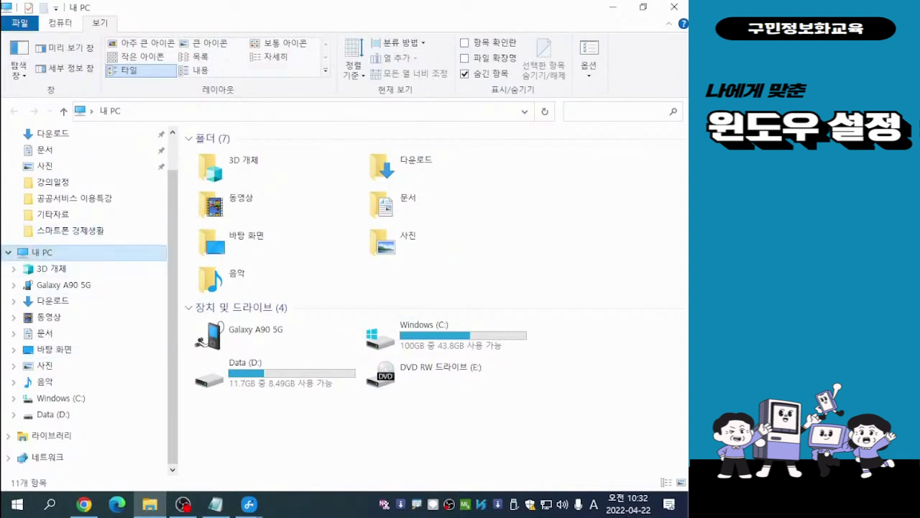
scroll(173, 302, "up", 1)
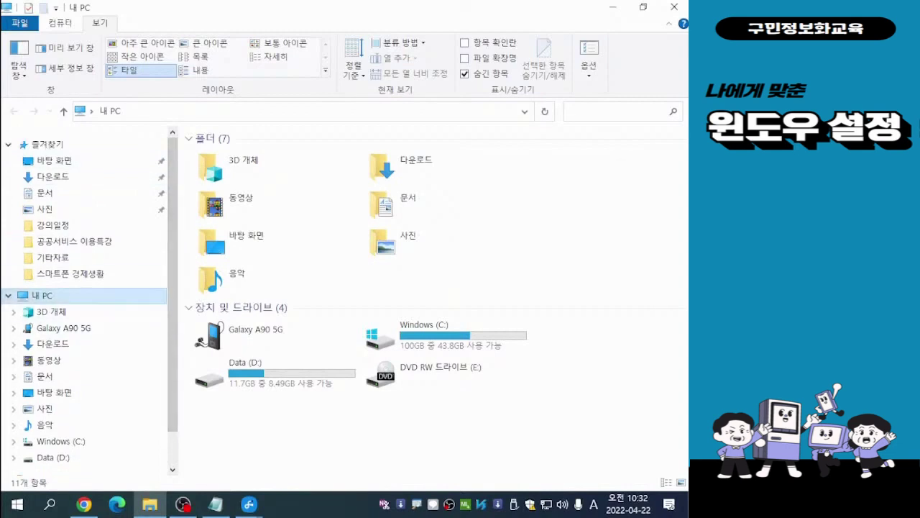
scroll(86, 251, "down", 1)
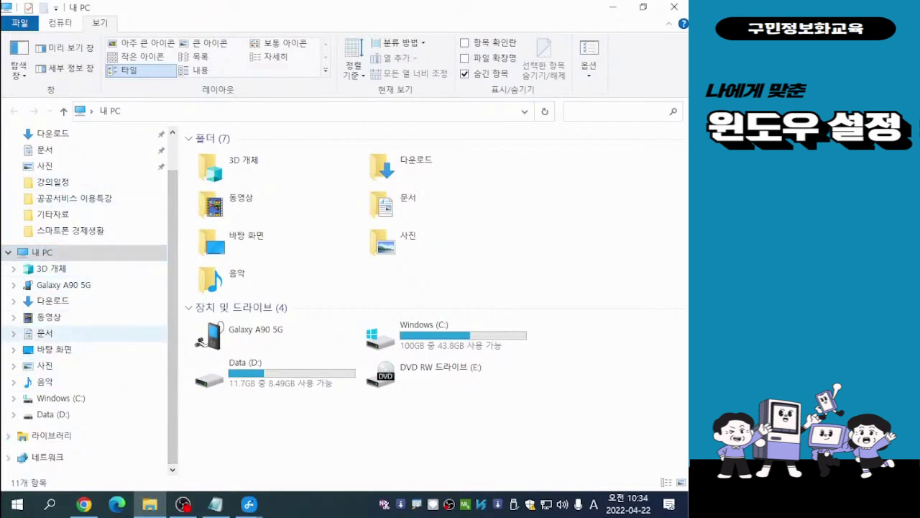
View the contents of the 문서 folder and the 사진 folder under 내 PC
left_click(45, 333)
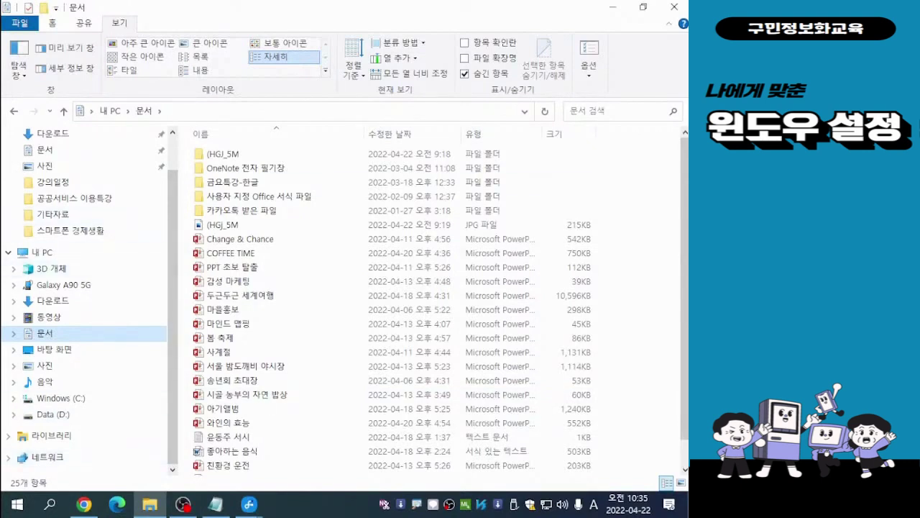
key("alt+Tab")
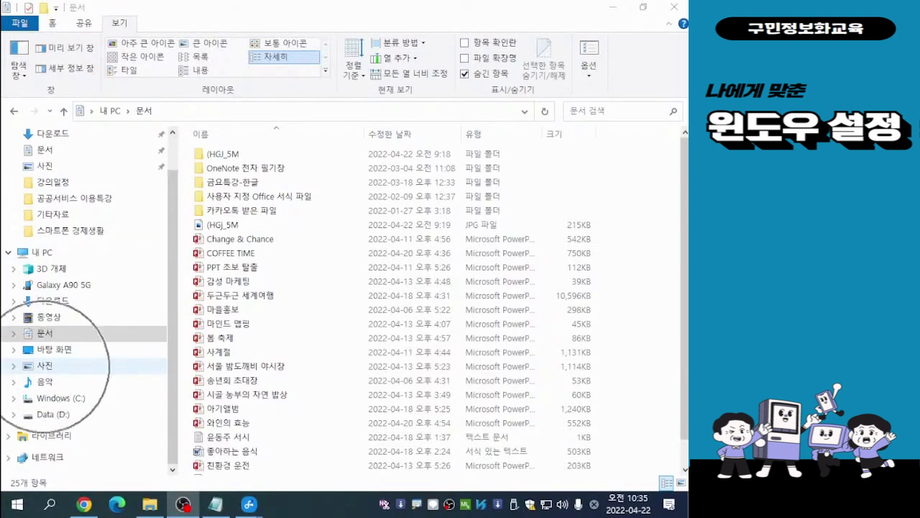
left_click(44, 365)
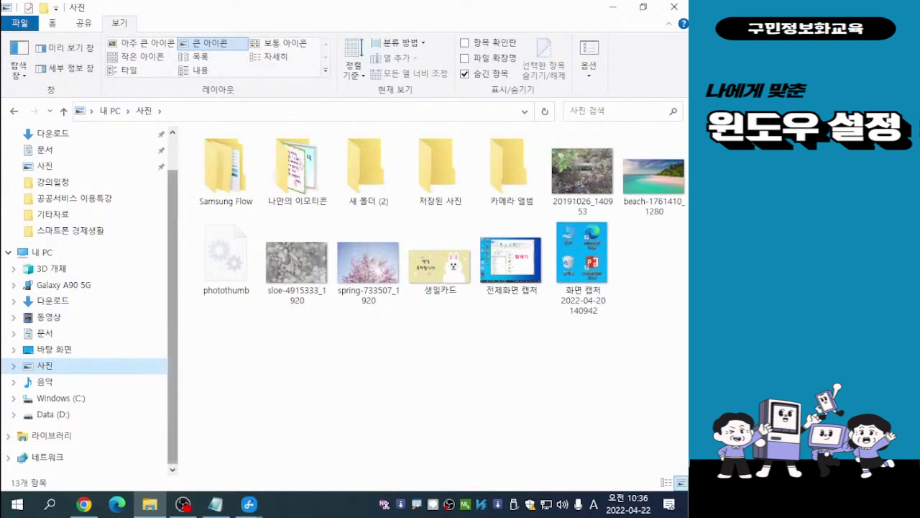
Collapse the 내 PC and 즐겨찾기 branches in the navigation pane
scroll(172, 302, "up", 1)
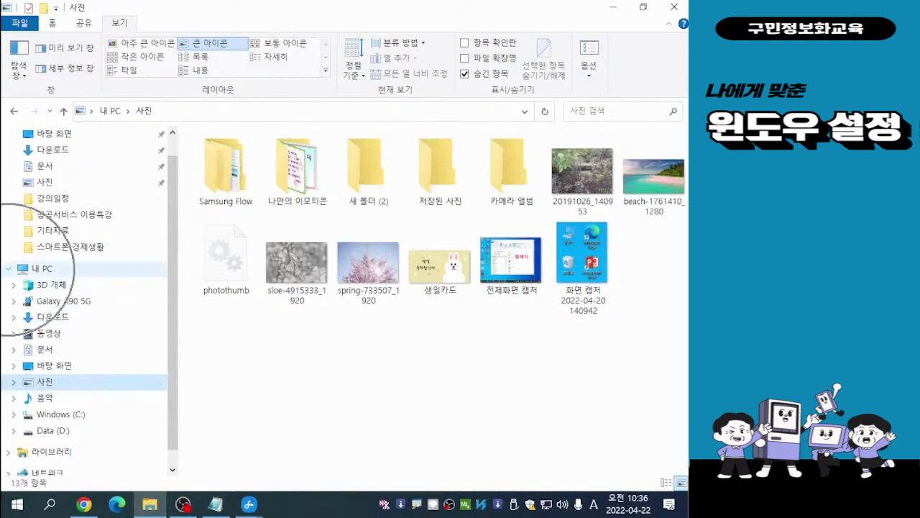
left_click(8, 268)
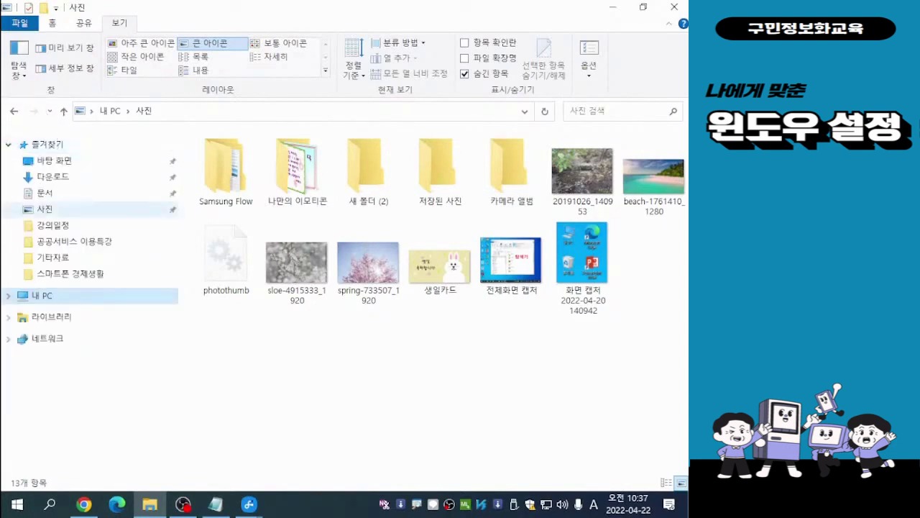
left_click(8, 145)
left_click(8, 145)
left_click(8, 145)
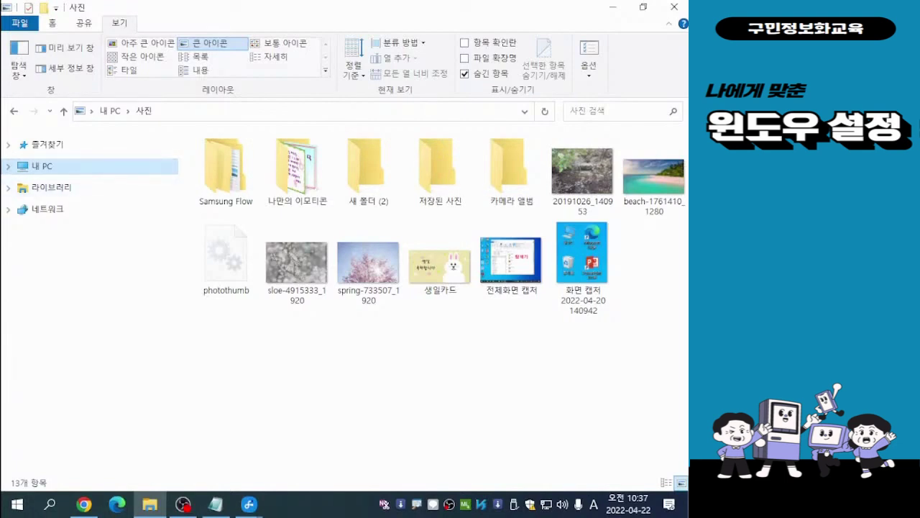
Show the folders and drives of 내 PC with nothing selected, and close the window
left_click(58, 166)
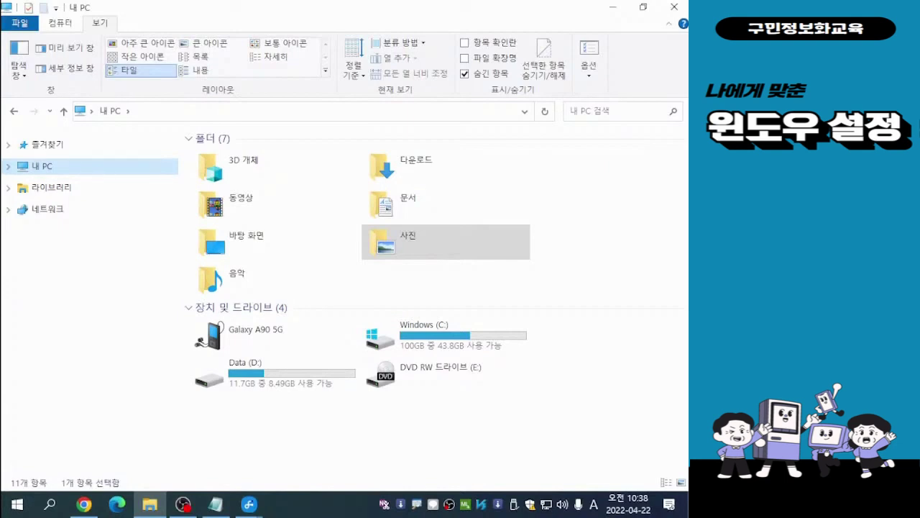
left_click(460, 430)
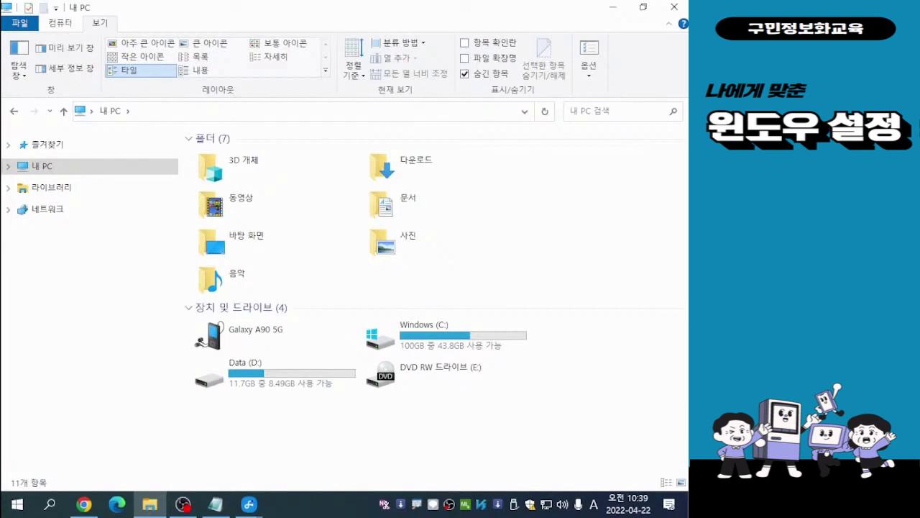
key("alt+Tab")
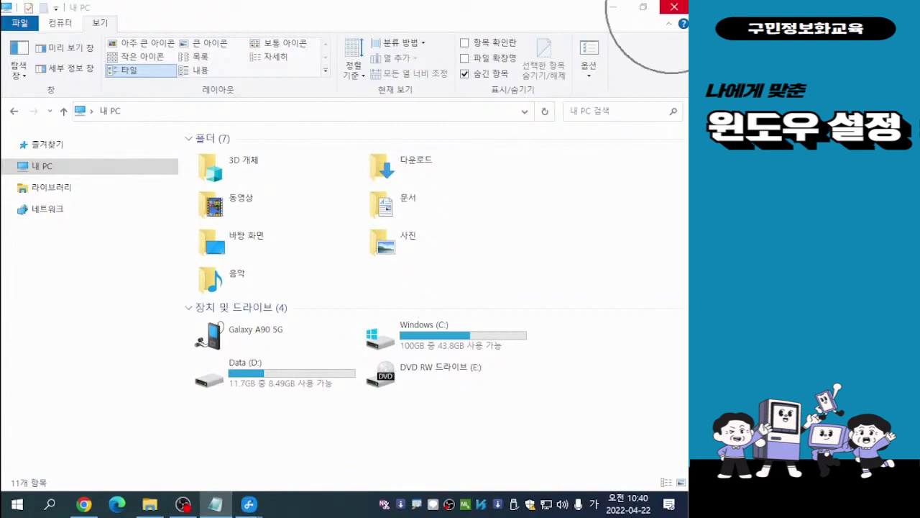
left_click(674, 7)
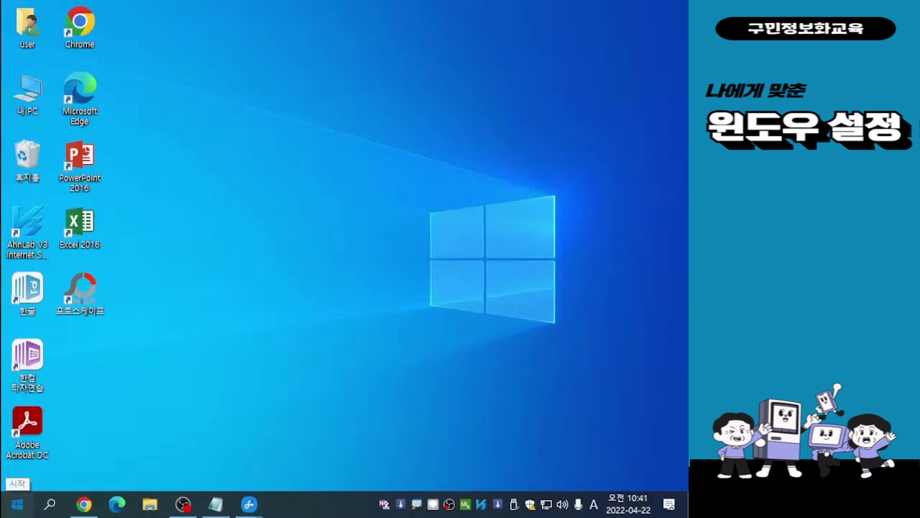
Look through the installed apps list and jump to its W section through the alphabet index
left_click(17, 504)
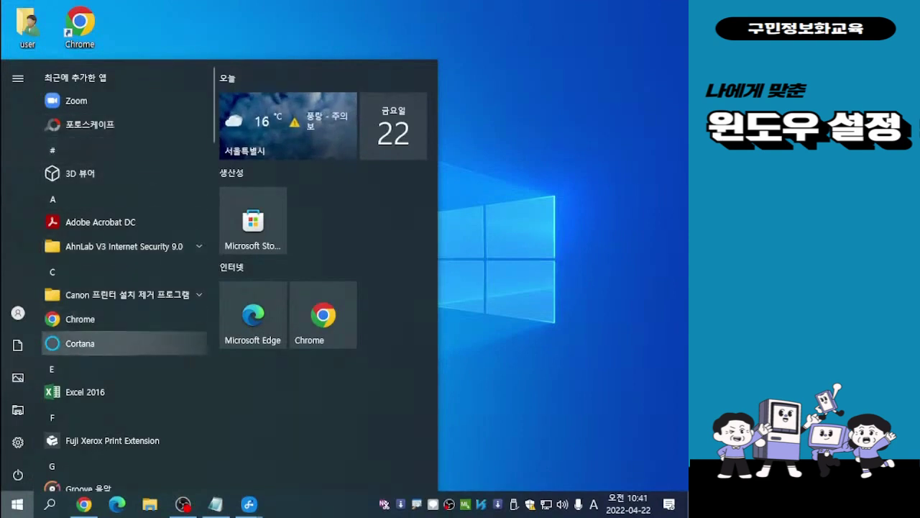
scroll(122, 316, "down", 5)
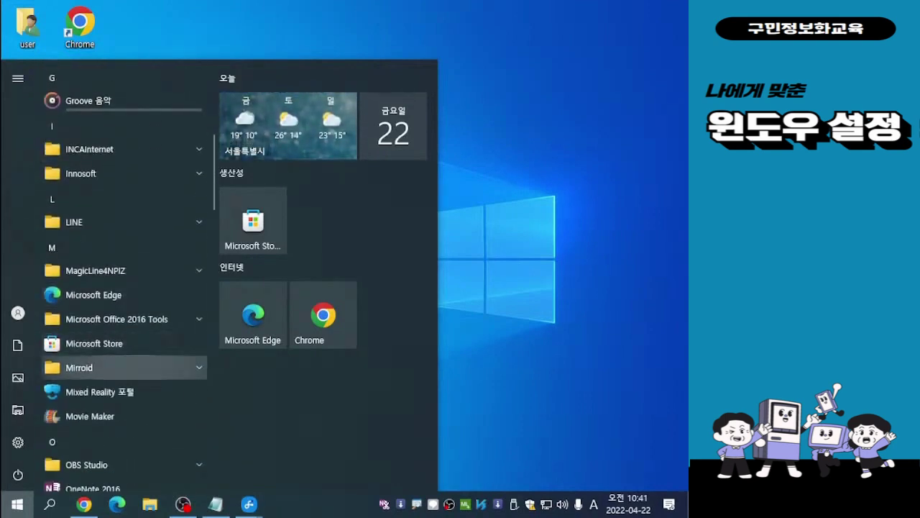
scroll(122, 345, "down", 3)
scroll(122, 352, "down", 5)
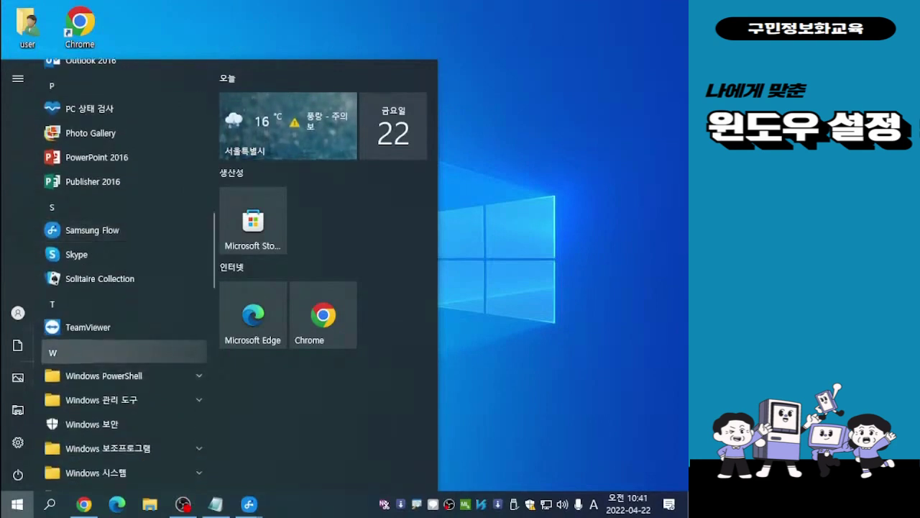
left_click(122, 352)
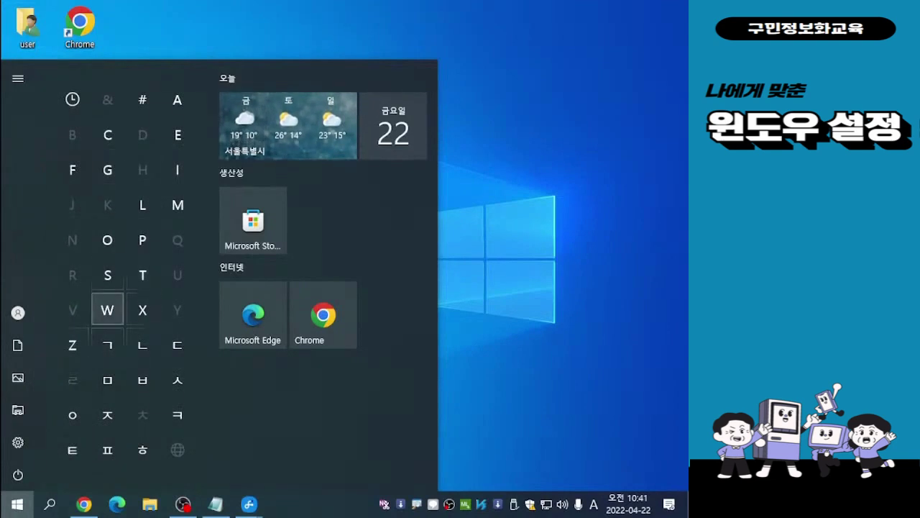
left_click(107, 309)
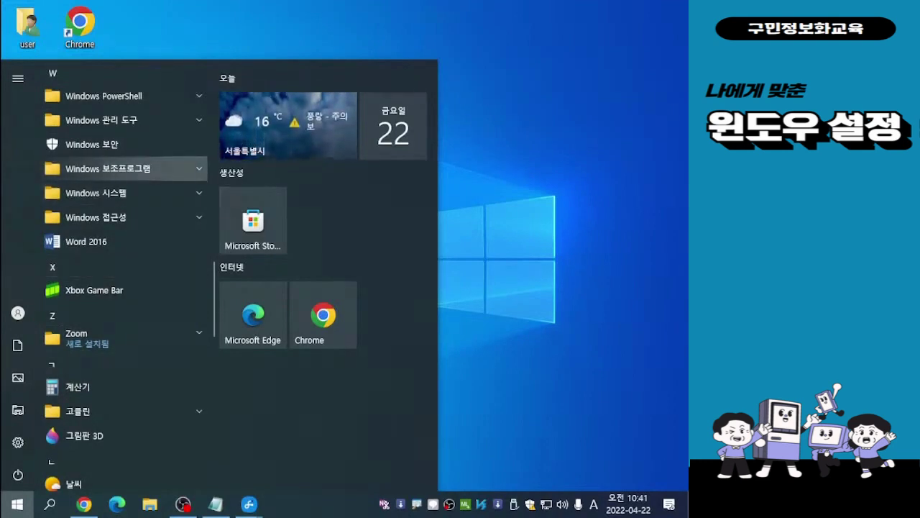
Open 메모장 from the Windows 보조프로그램 group and reposition its empty window on the desktop
left_click(107, 168)
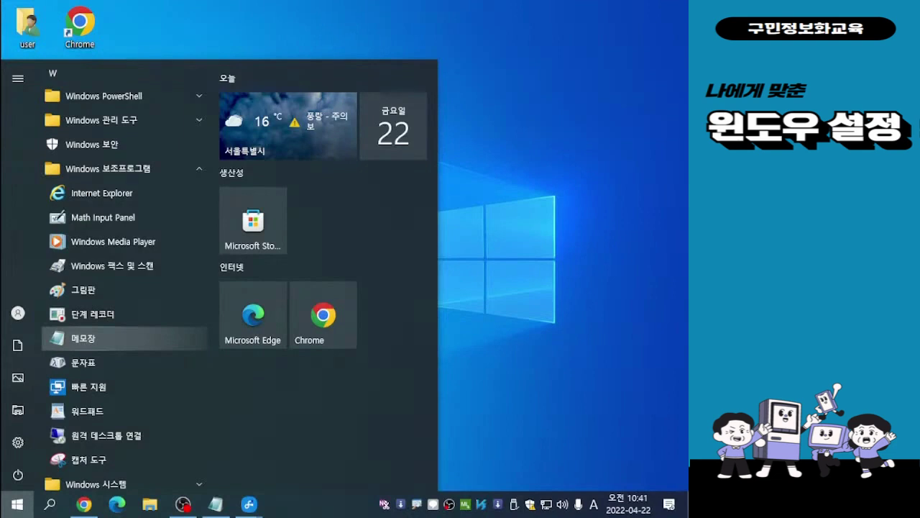
left_click(83, 338)
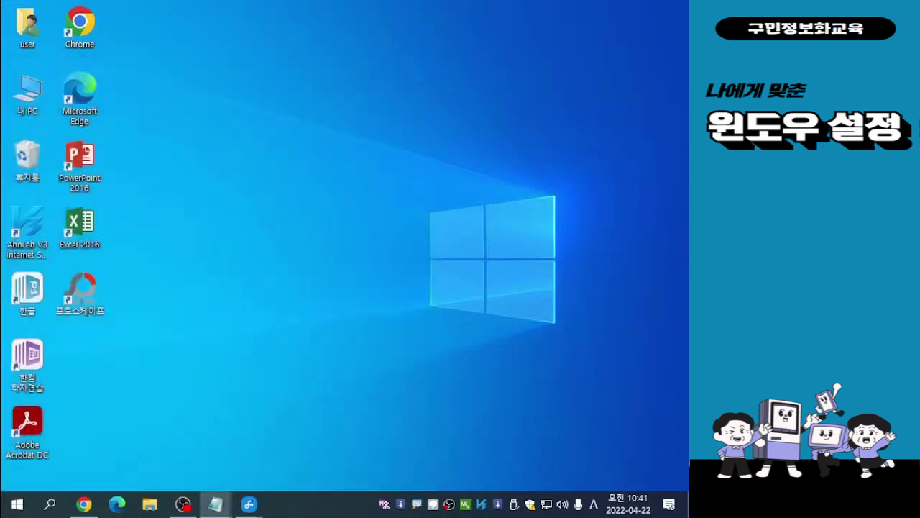
left_click_drag(330, 228, 281, 62)
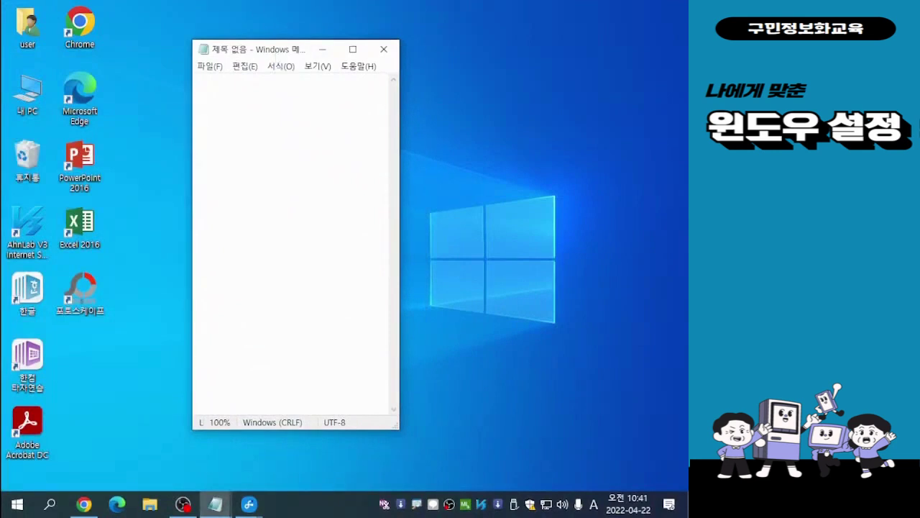
key("alt+Tab")
left_click_drag(257, 56, 241, 54)
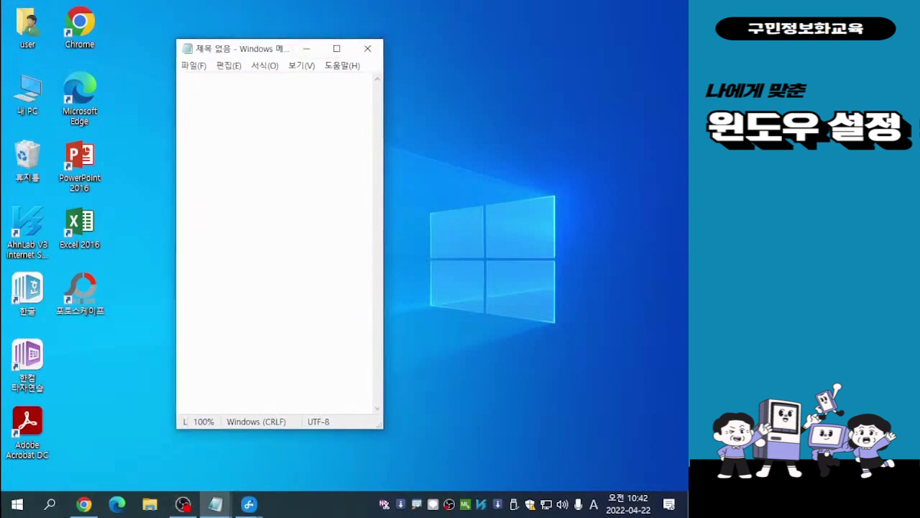
Enter 123 as the text of the blank note and shift the 메모장 window slightly
left_click(182, 84)
type("123")
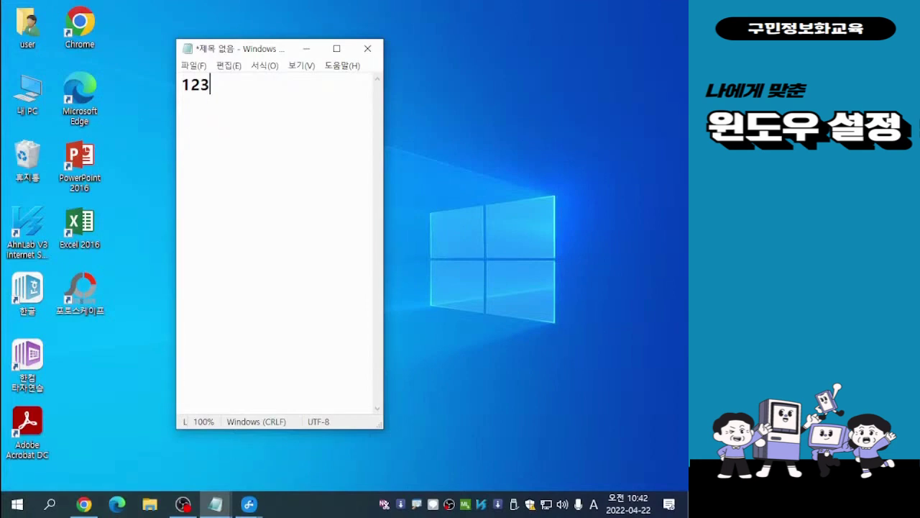
left_click_drag(232, 51, 227, 46)
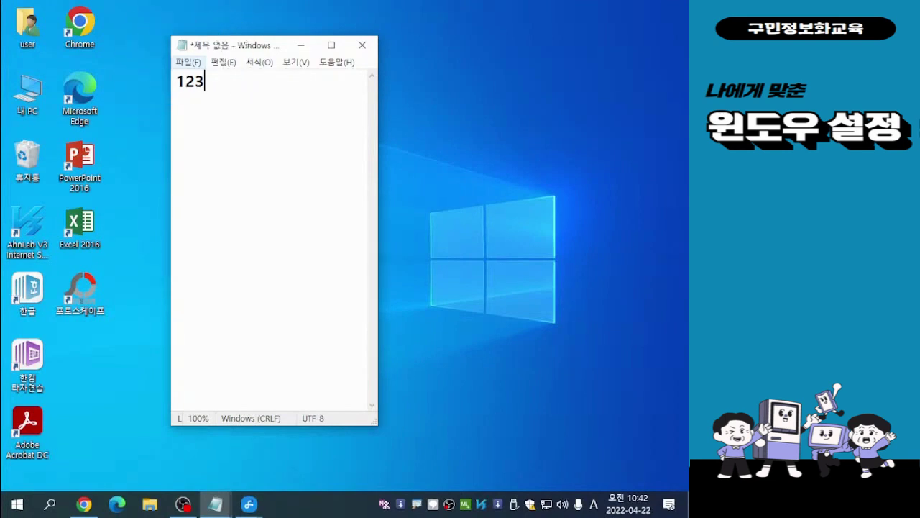
Save the note in the 바탕 화면 folder under 내 PC with the file name 1
left_click(188, 62)
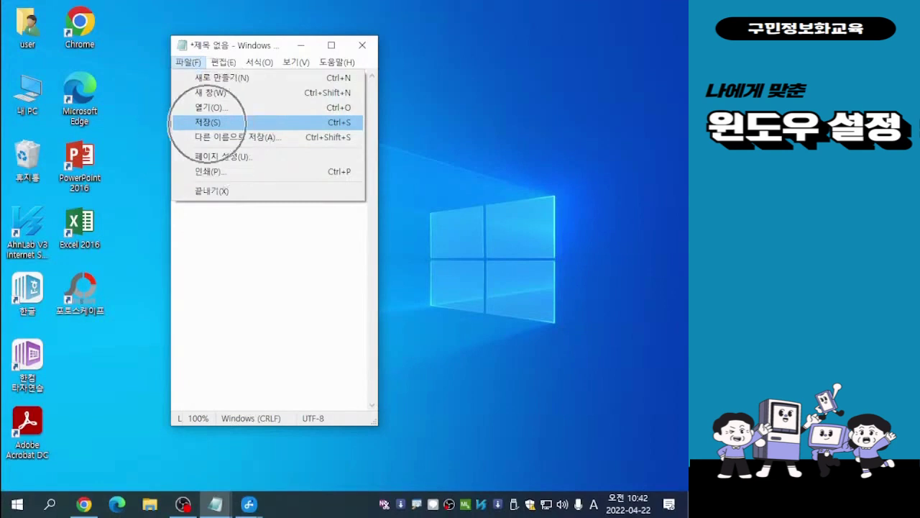
key("Return")
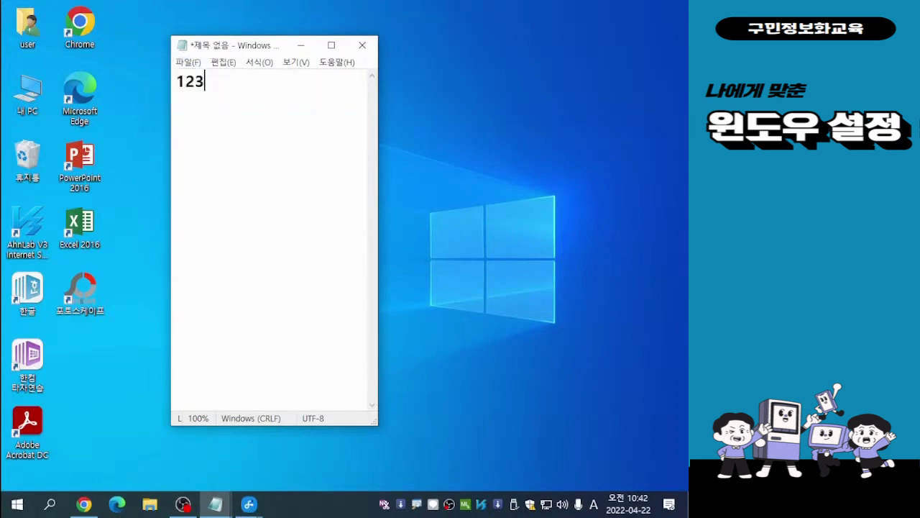
left_click_drag(406, 84, 315, 46)
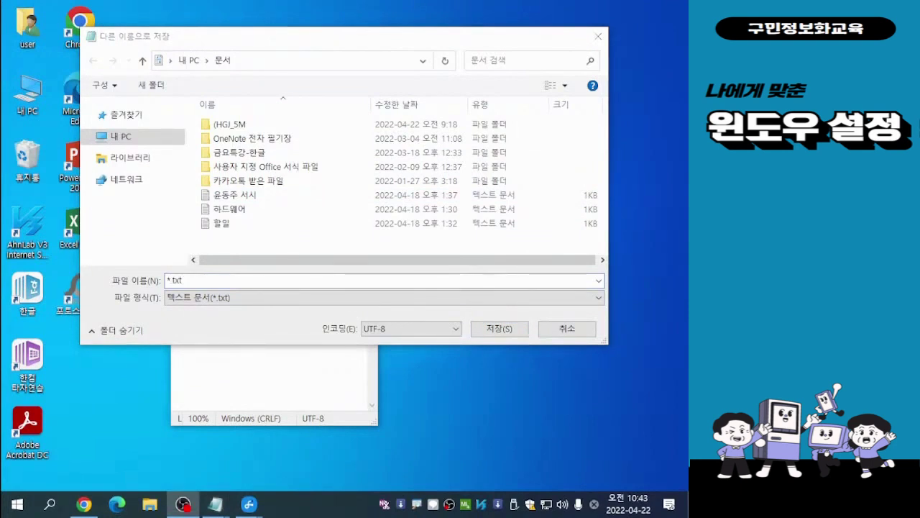
left_click_drag(309, 39, 271, 27)
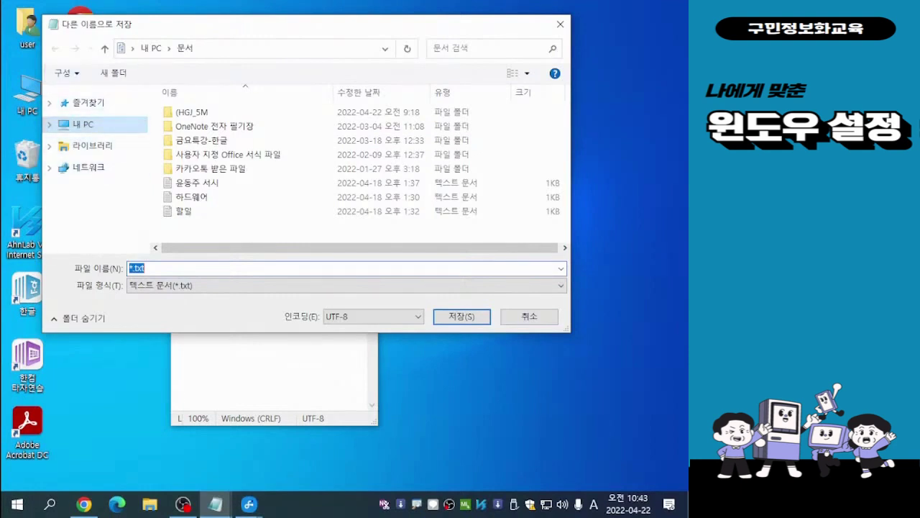
left_click(83, 124)
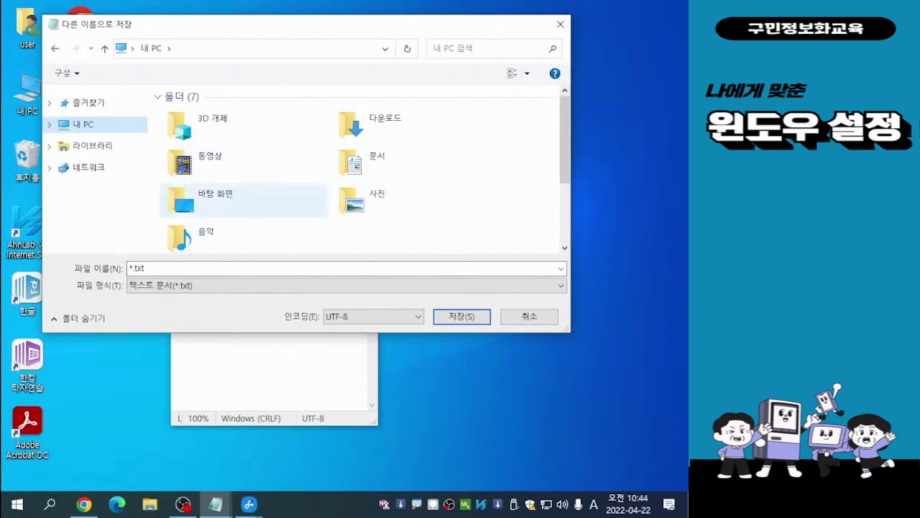
left_click(215, 198)
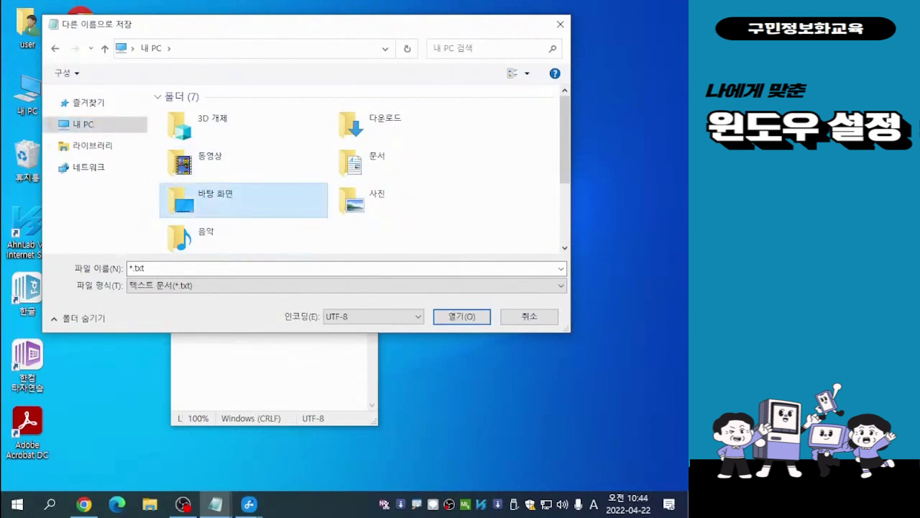
key("Return")
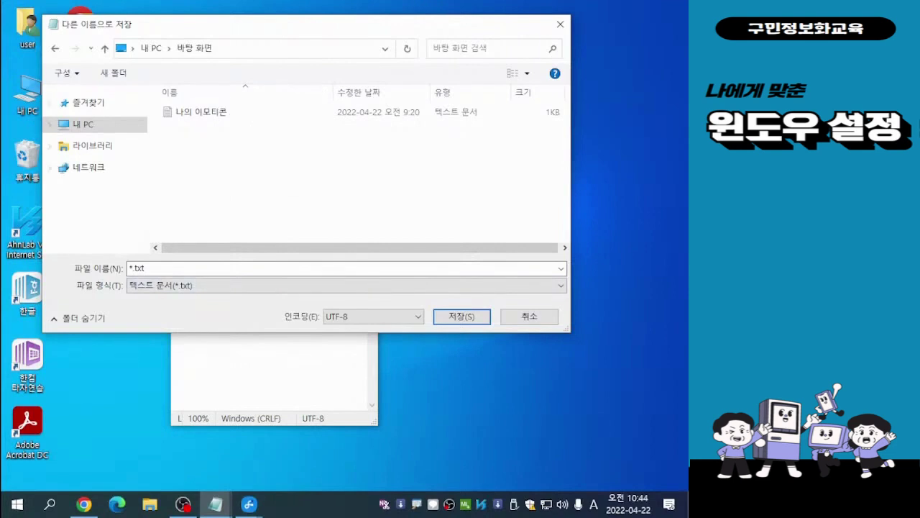
left_click(137, 268)
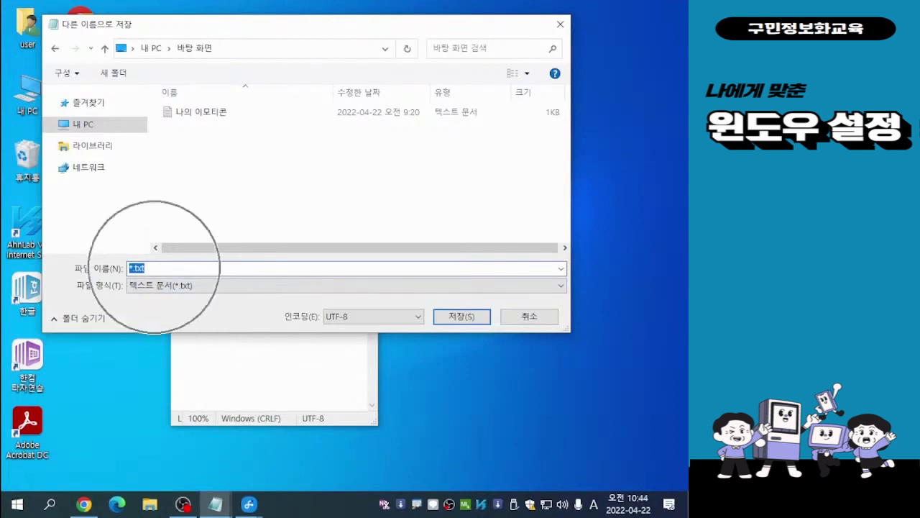
type("1")
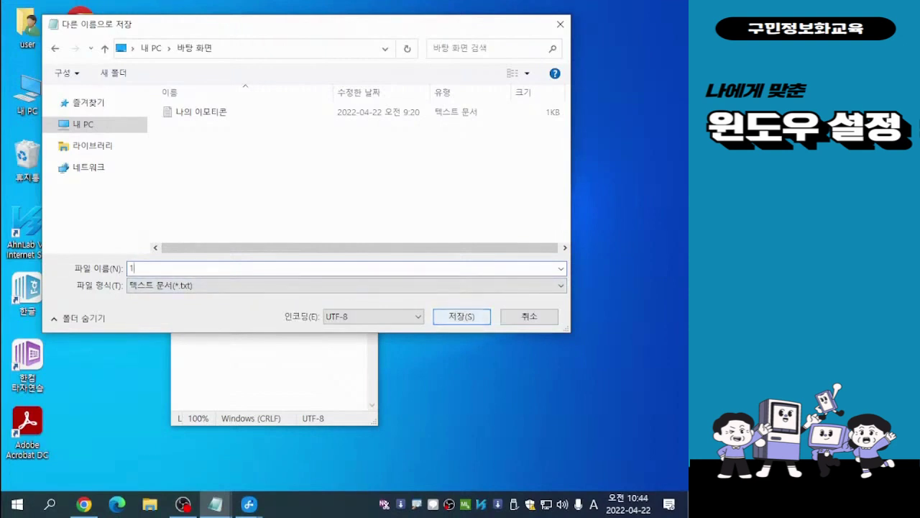
key("Return")
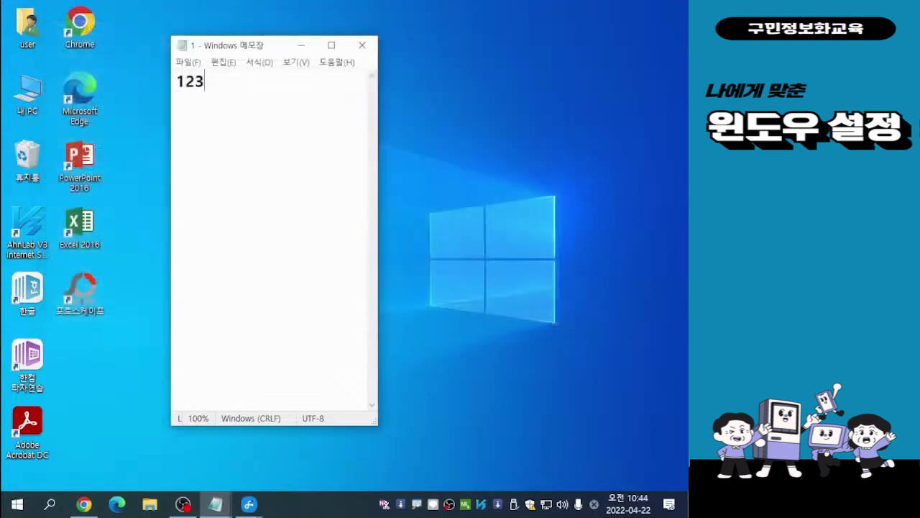
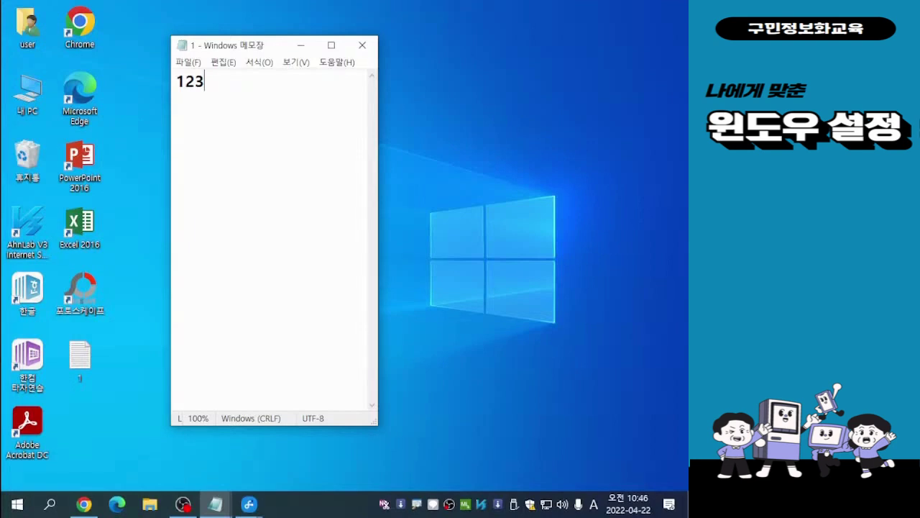
Edit the text of the saved note so that it reads 12
type("4")
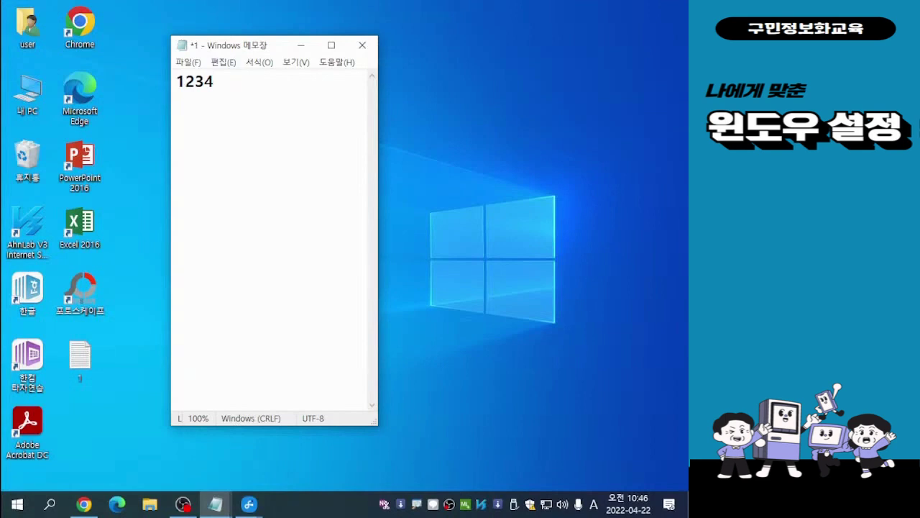
key("BackSpace")
key("BackSpace")
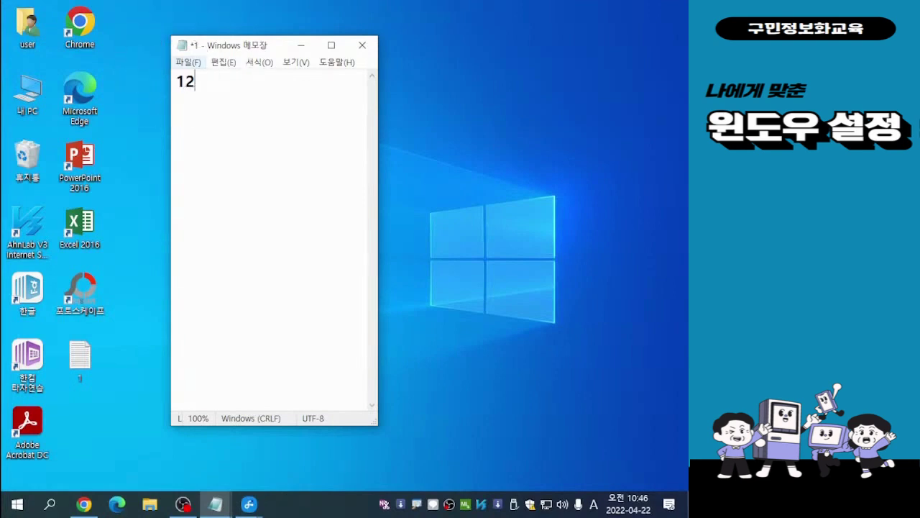
Save the edited note under the new name 1수정 in the 바탕 화면 folder and close 메모장
left_click(188, 62)
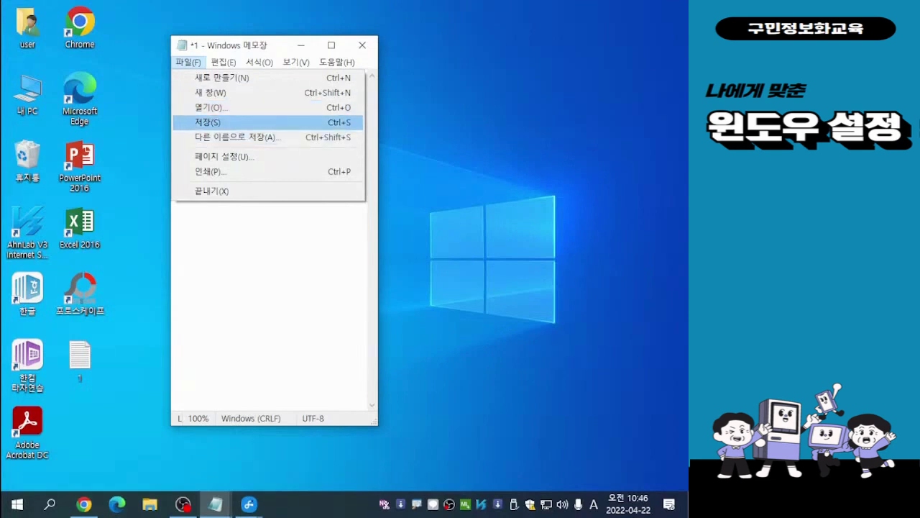
mouse_move(223, 61)
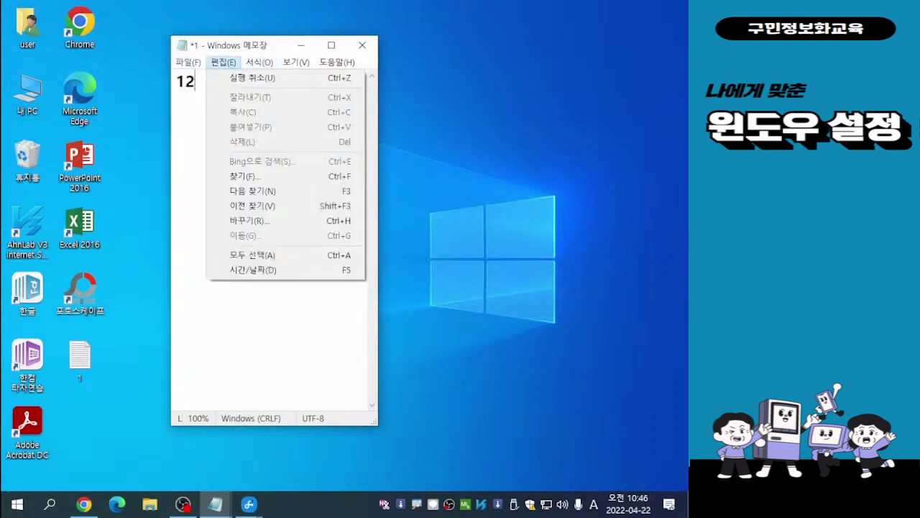
mouse_move(189, 62)
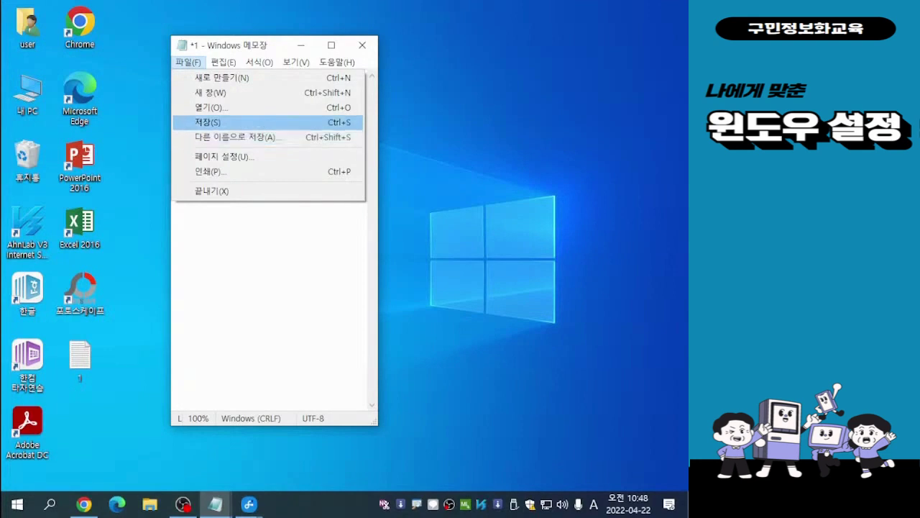
left_click(231, 138)
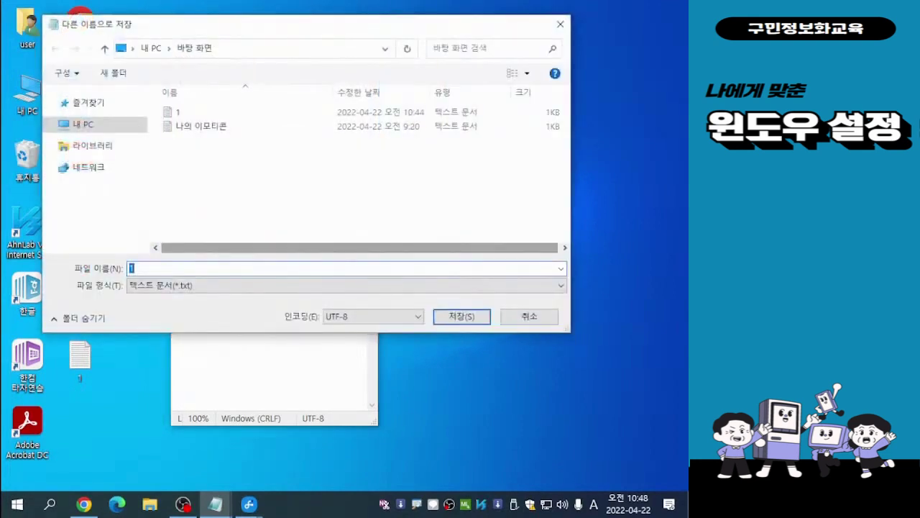
left_click_drag(217, 30, 256, 21)
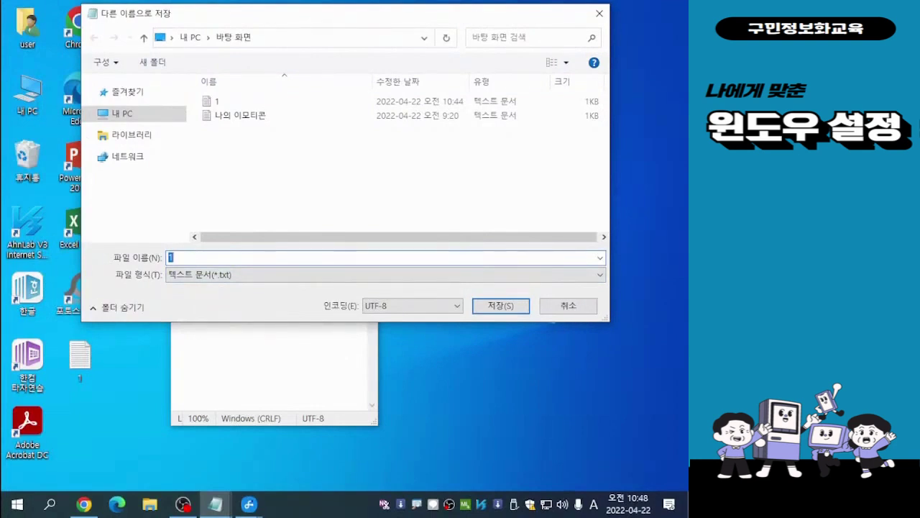
left_click(174, 258)
key("Hangul")
type("수정")
left_click(501, 306)
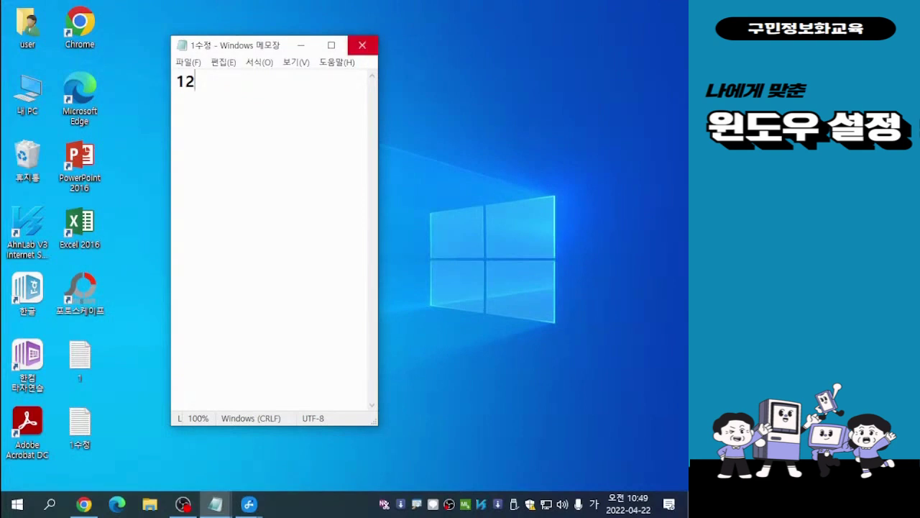
left_click(363, 45)
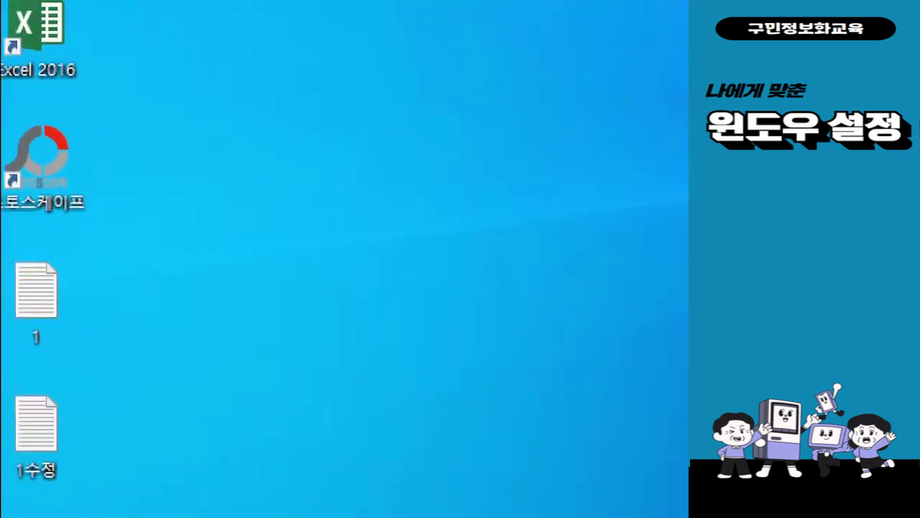
mouse_move(36, 128)
left_mouse_down()
mouse_move(84, 140)
mouse_move(186, 422)
left_mouse_up()
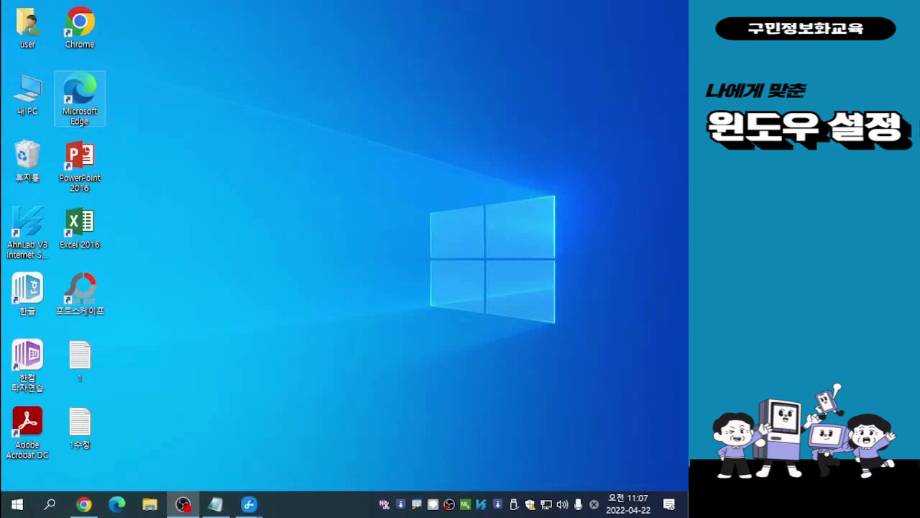
Switch to Microsoft Edge and search the web for 픽사베이
double_click(79, 93)
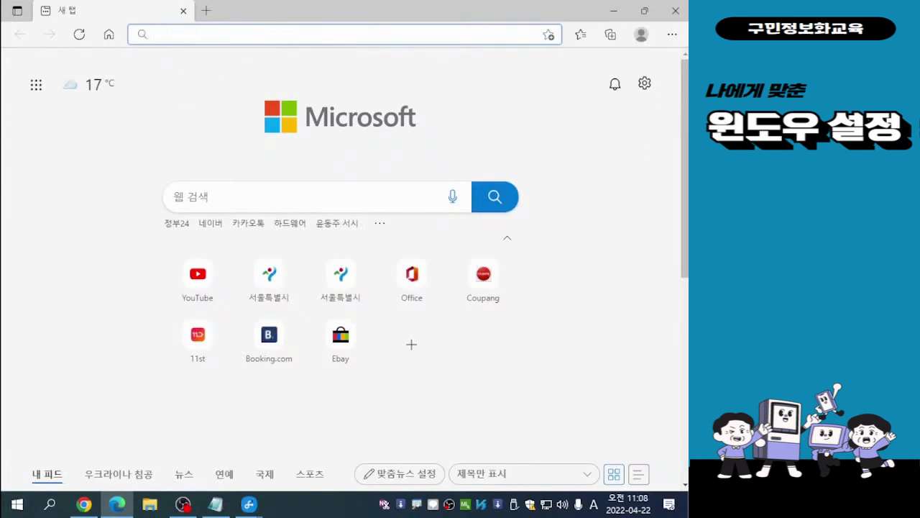
type("vlrtk")
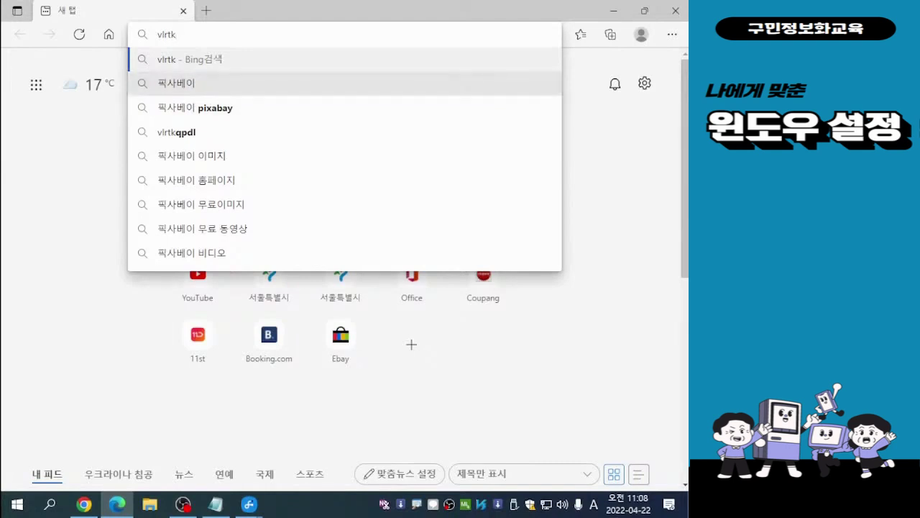
left_click(176, 83)
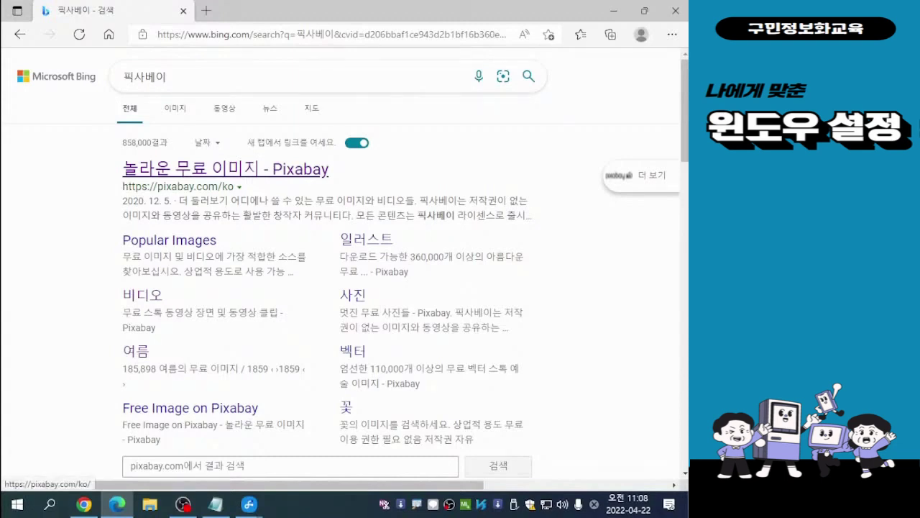
Open the Pixabay site from the search results and check the media types offered for its image search
left_click(197, 171)
left_click(197, 169)
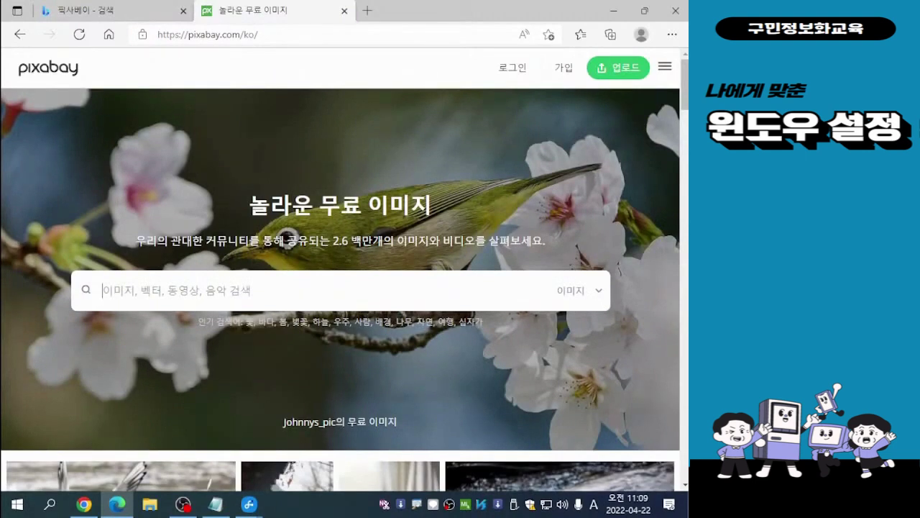
left_click(581, 290)
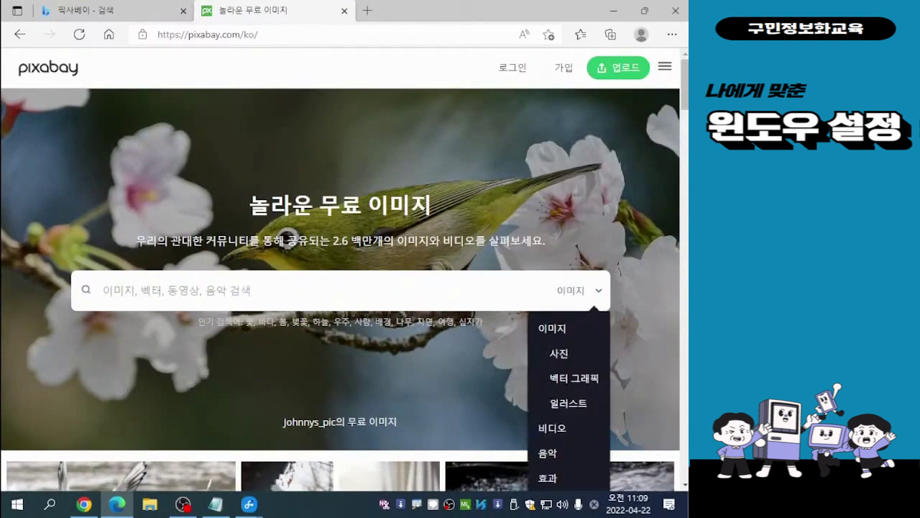
left_click(581, 291)
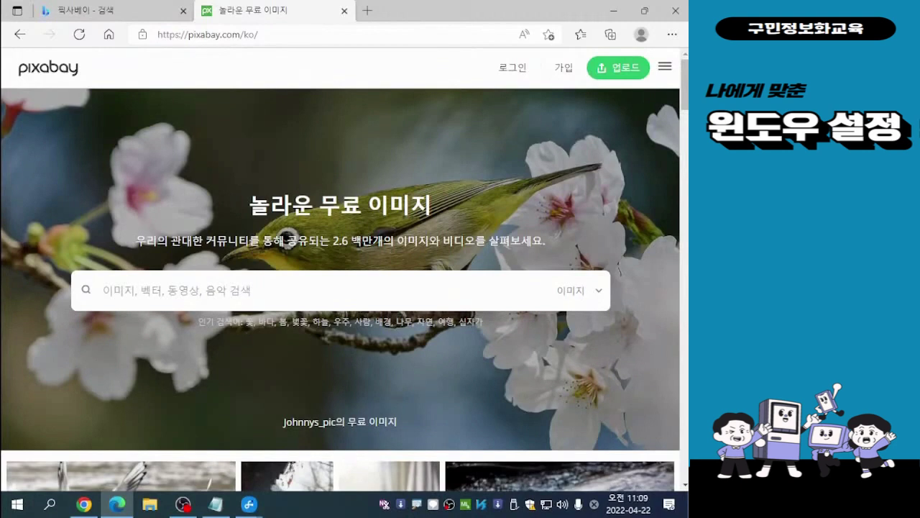
Search Pixabay images for 하늘 and dismiss the page translation offer
left_click(177, 291)
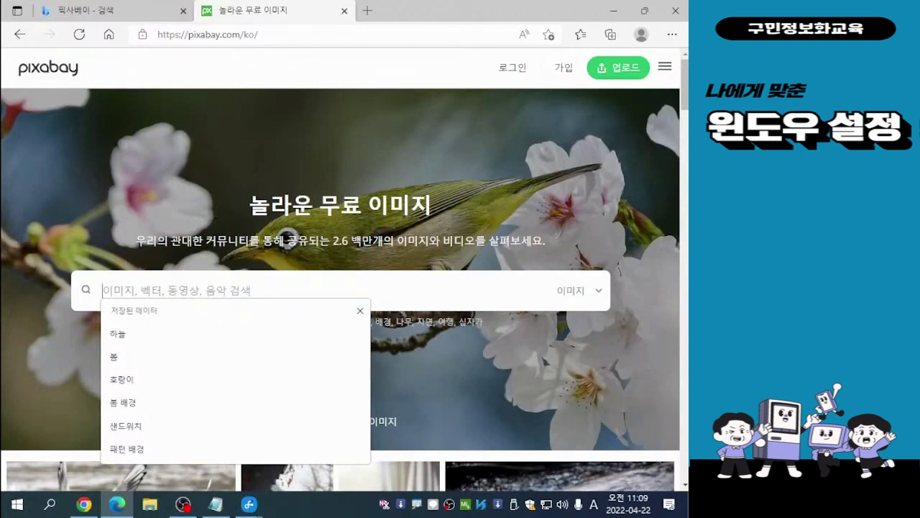
type("pi")
key("BackSpace")
key("BackSpace")
key("Hangul")
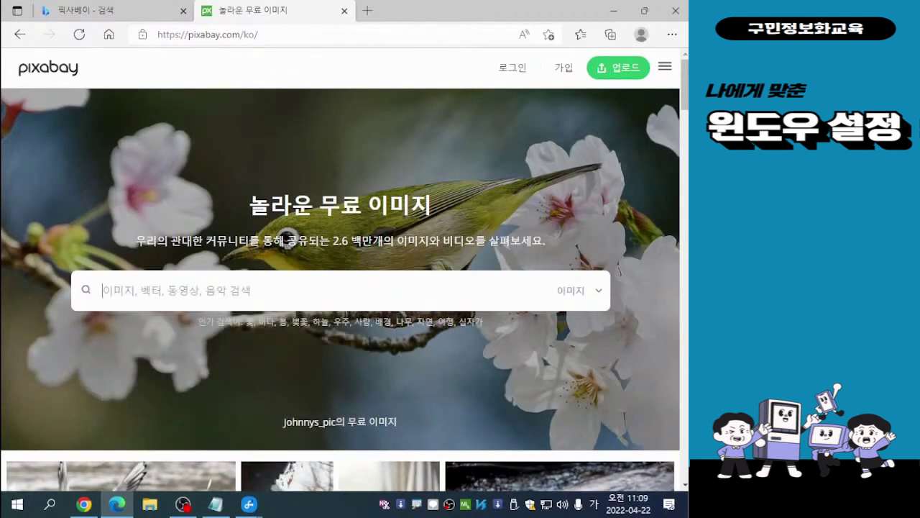
type("하늘")
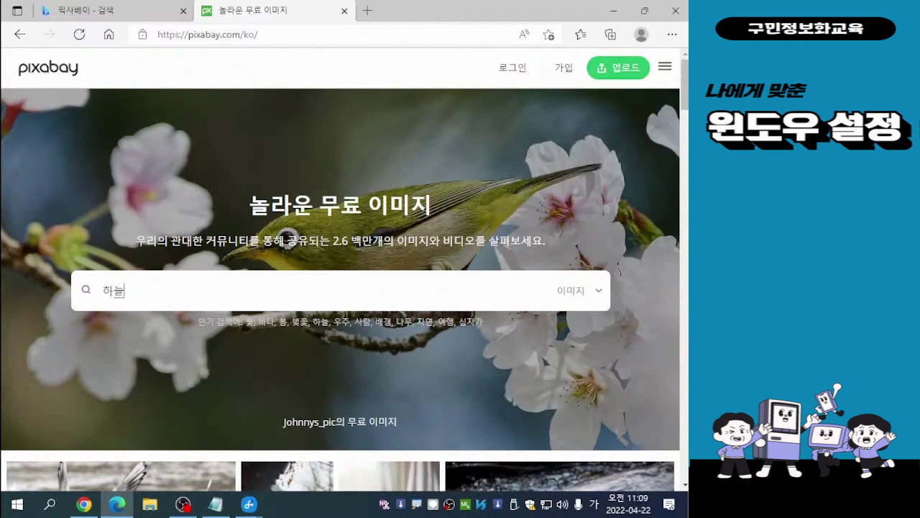
key("Return")
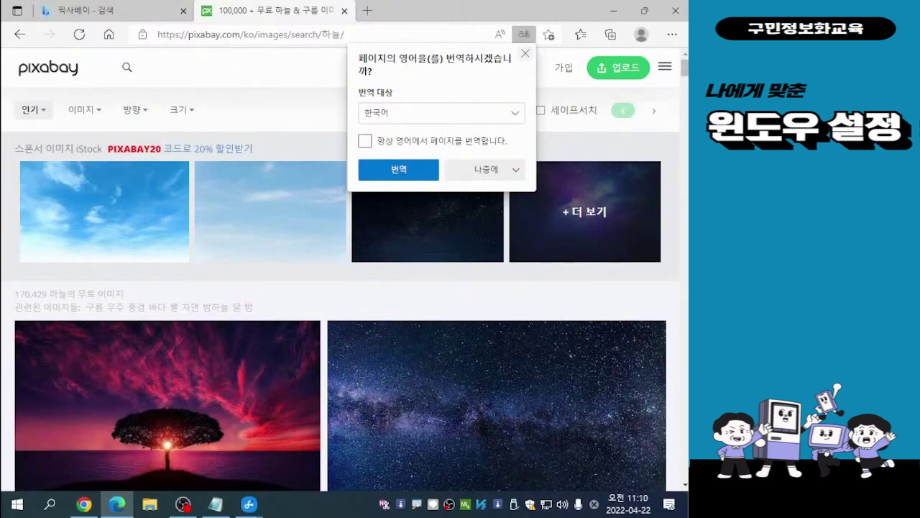
left_click(526, 53)
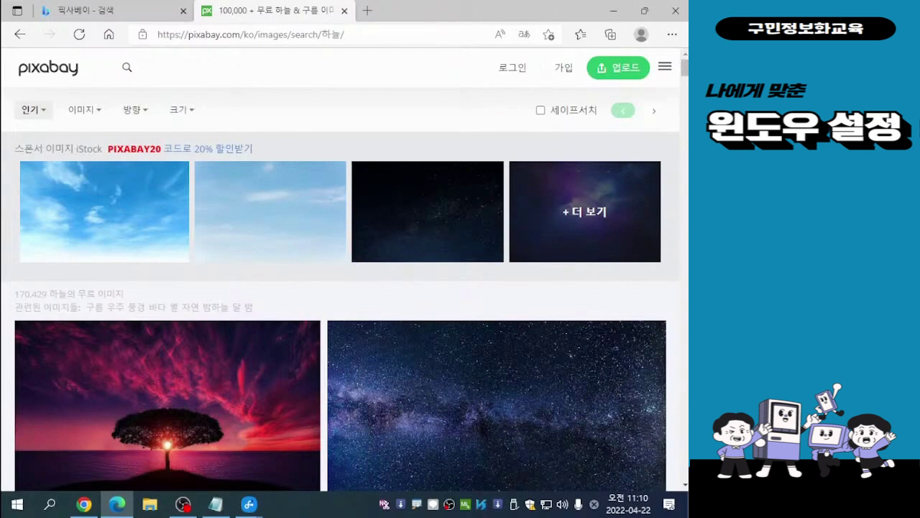
Browse the 하늘 results and open the beach photo with birds flying over the sea
scroll(496, 359, "down", 1)
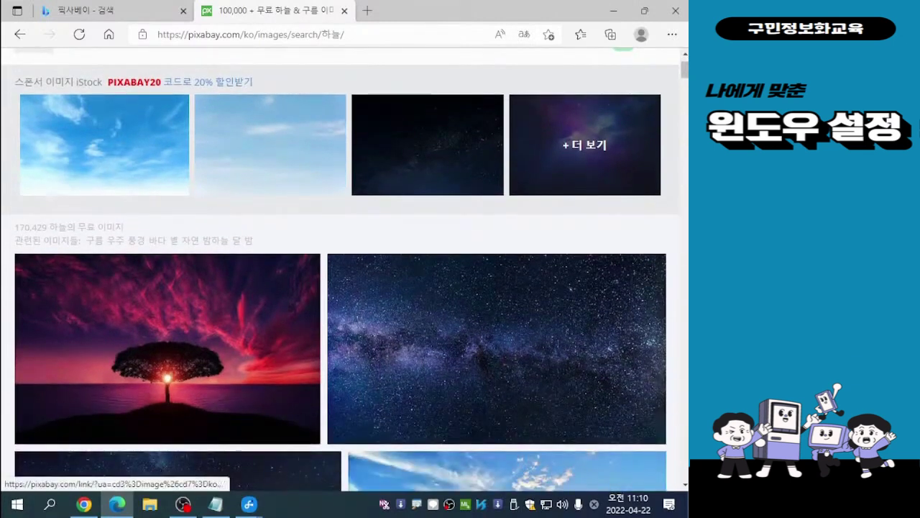
scroll(496, 359, "up", 1)
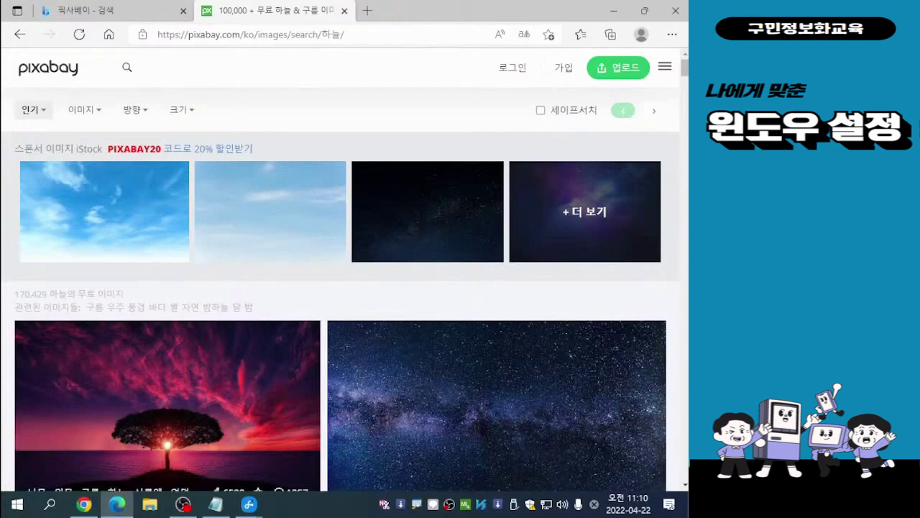
scroll(503, 360, "down", 5)
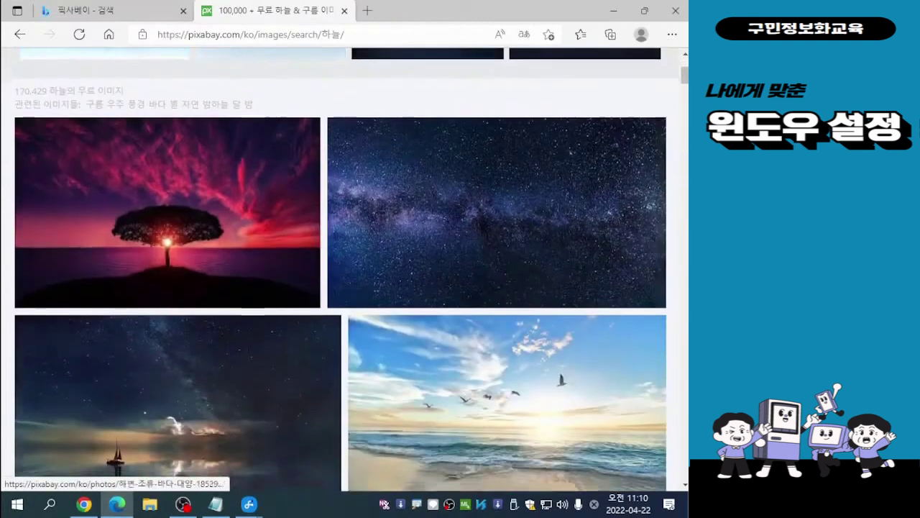
scroll(507, 323, "down", 3)
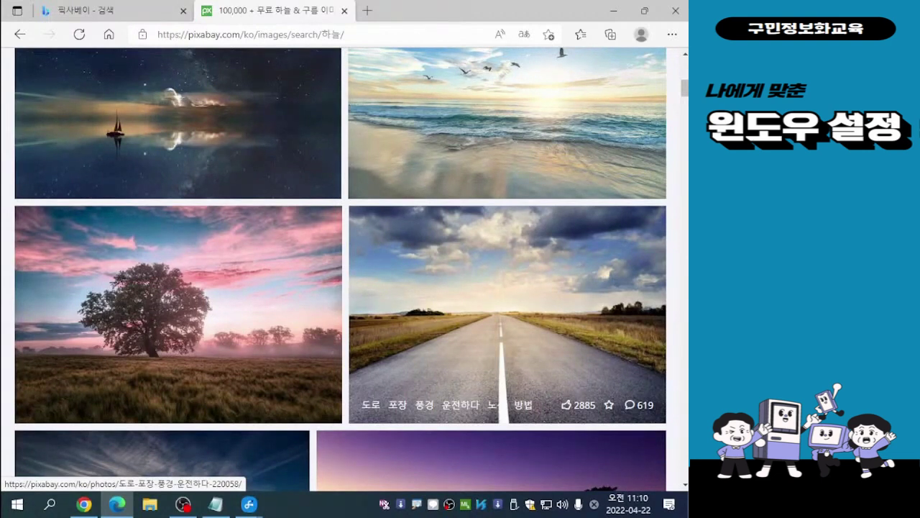
scroll(503, 395, "down", 4)
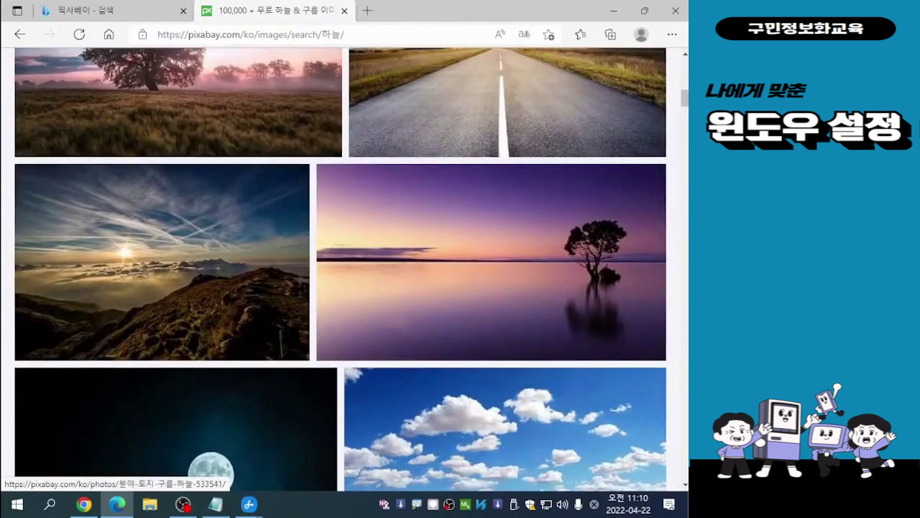
scroll(503, 395, "down", 2)
scroll(503, 395, "up", 3)
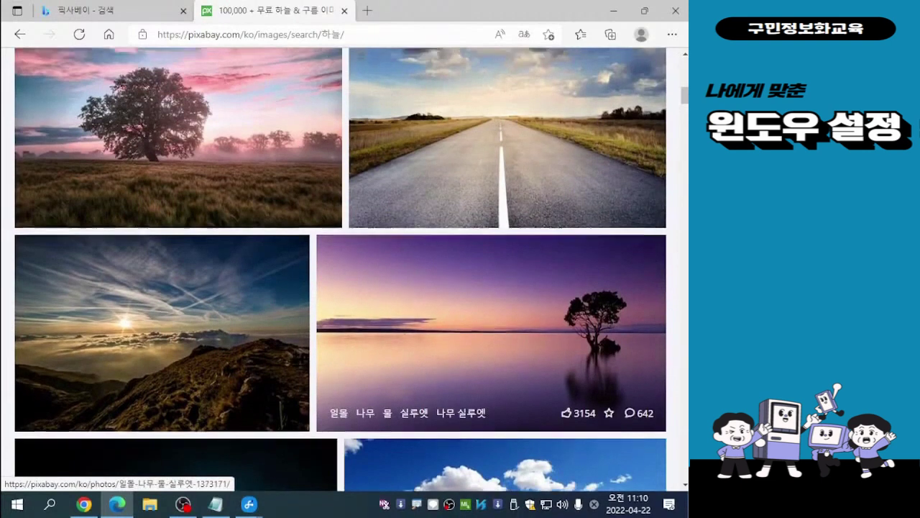
scroll(503, 359, "up", 1)
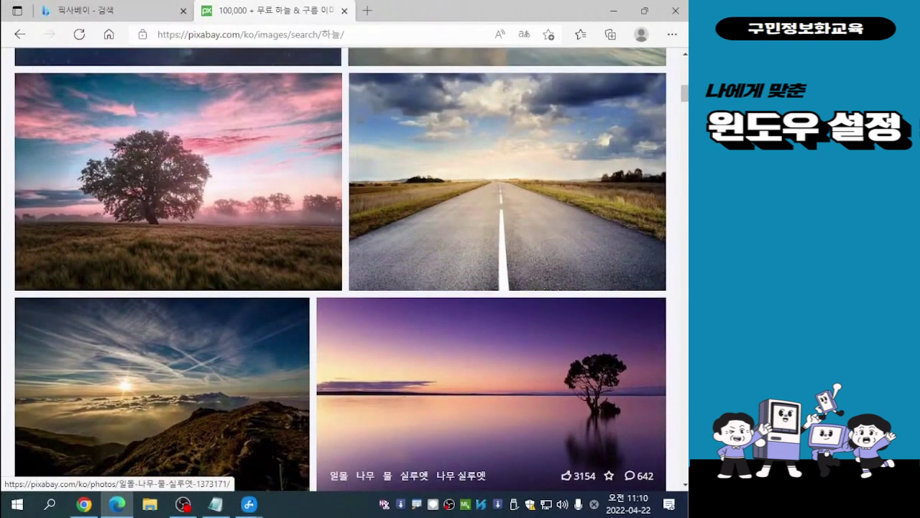
scroll(503, 395, "up", 3)
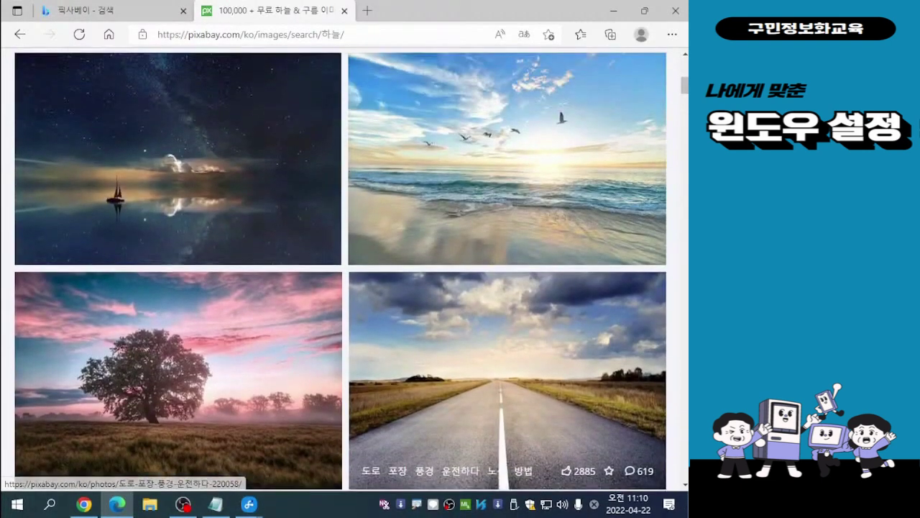
left_click(507, 169)
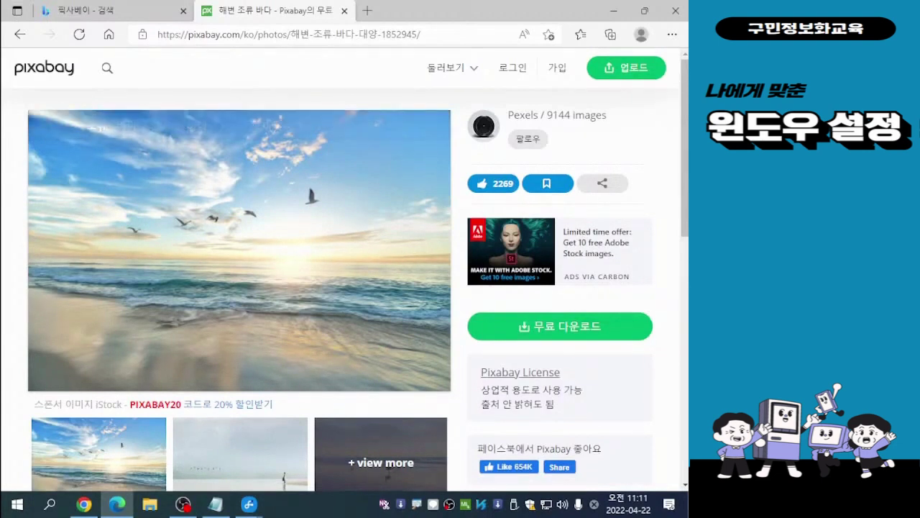
Download the beach photo for free as a 1920×1277 JPG, completing the 로봇이 아닙니다 check
left_click(557, 330)
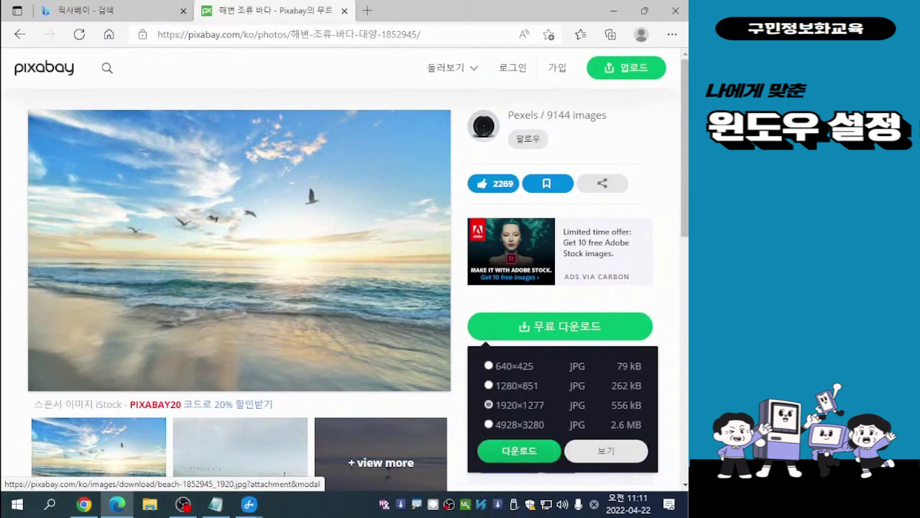
left_click(519, 451)
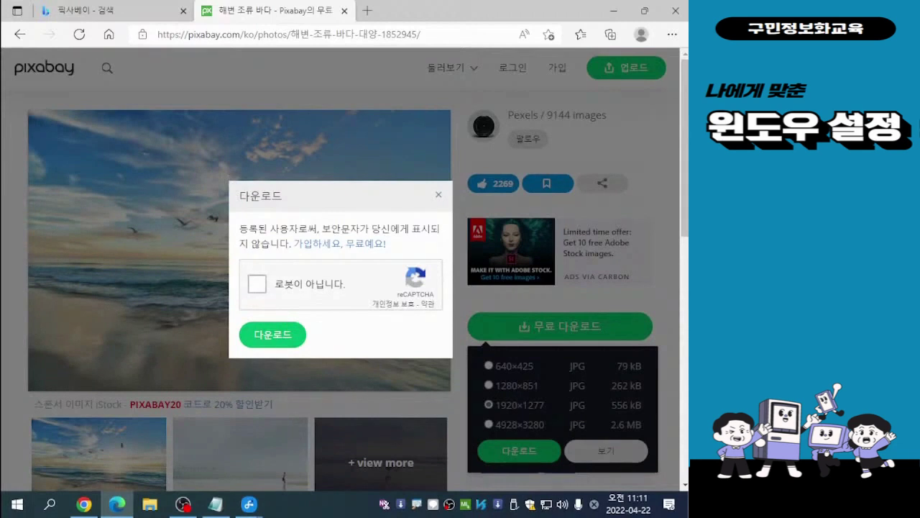
left_click(257, 283)
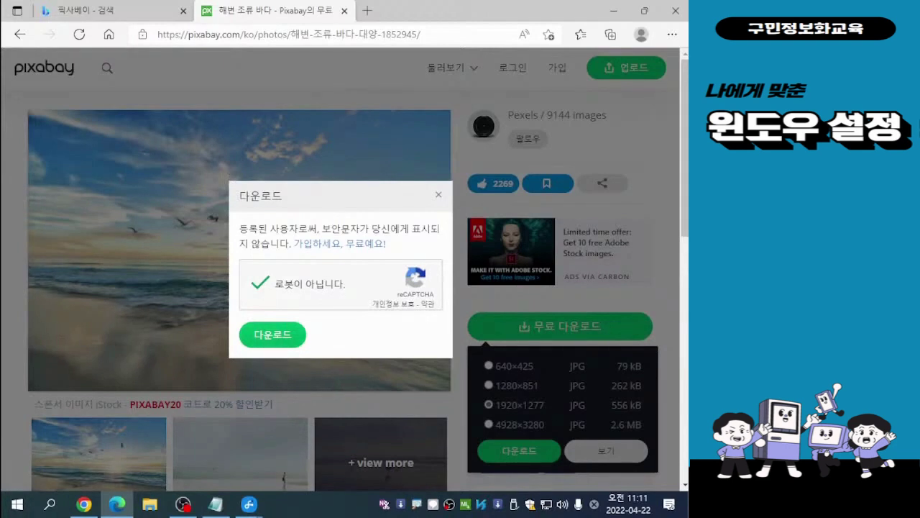
left_click(269, 334)
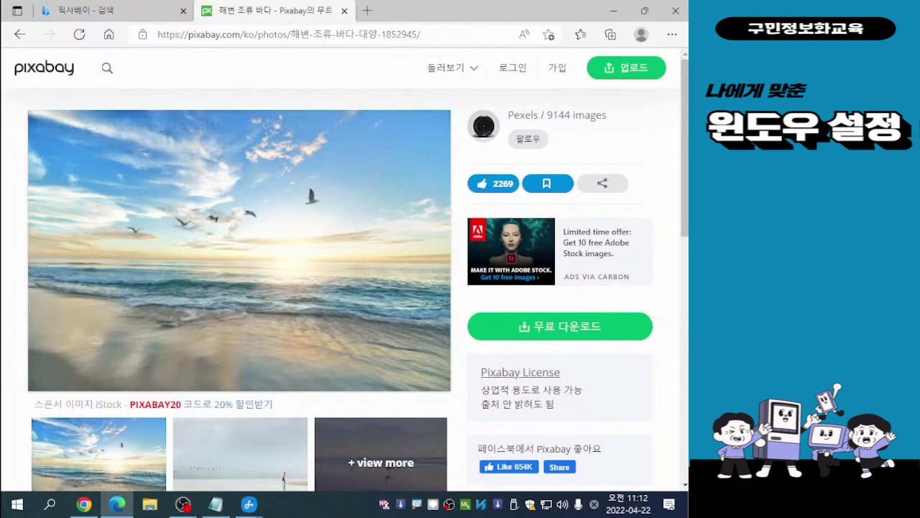
scroll(239, 260, "down", 3)
scroll(240, 261, "up", 3)
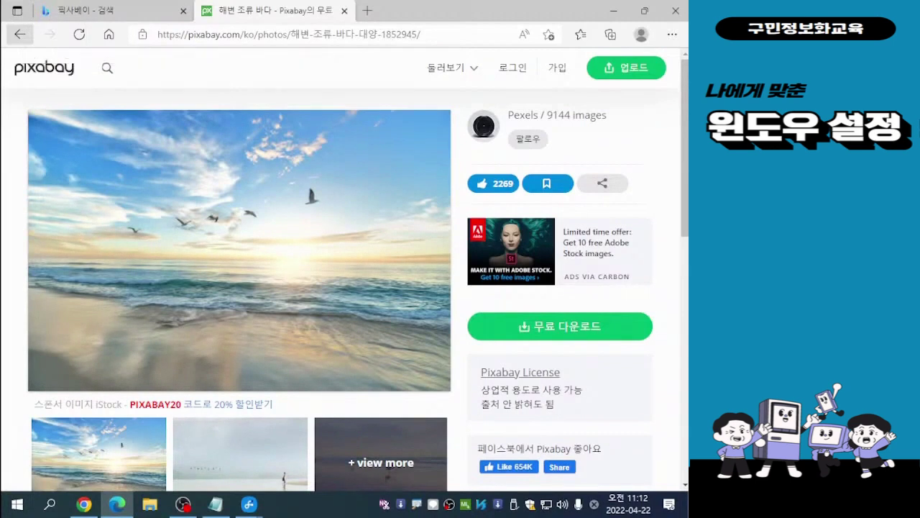
Return to the 하늘 results, dismiss the translation offer and open the photo of white clouds over a brown field
left_click(20, 34)
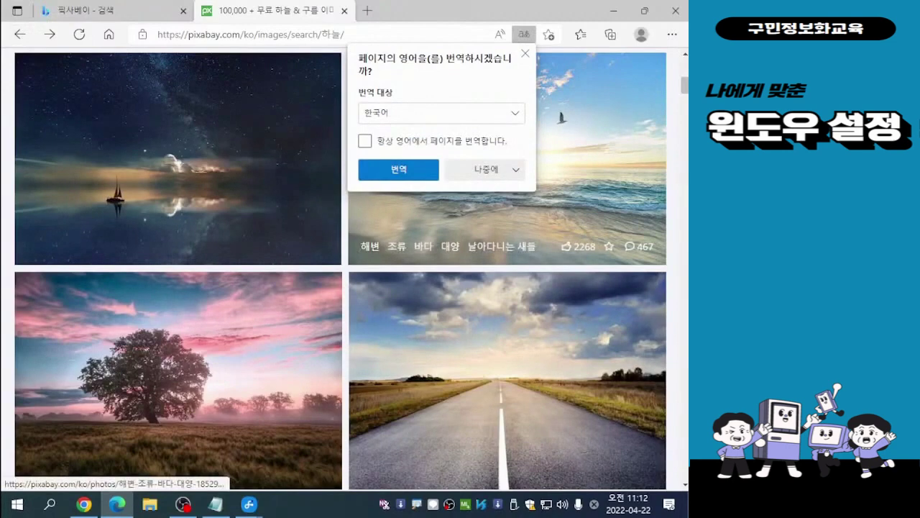
left_click(525, 53)
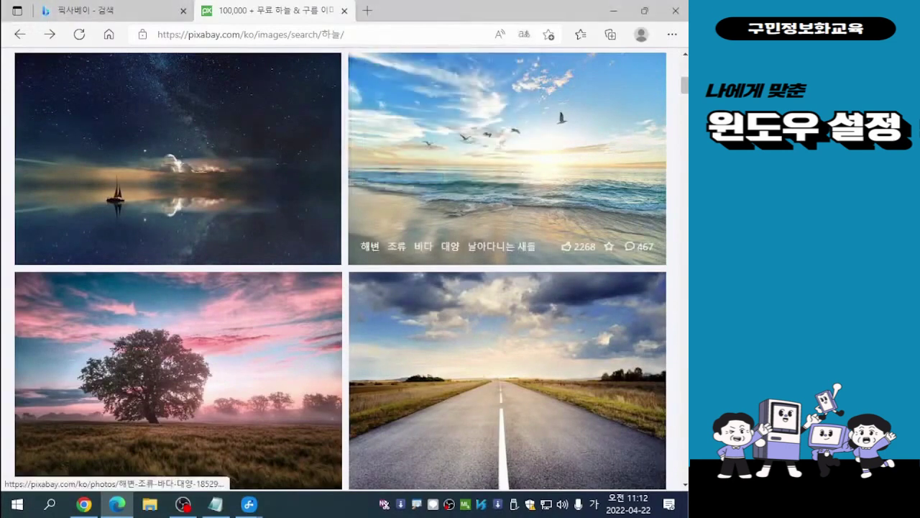
scroll(503, 324, "down", 7)
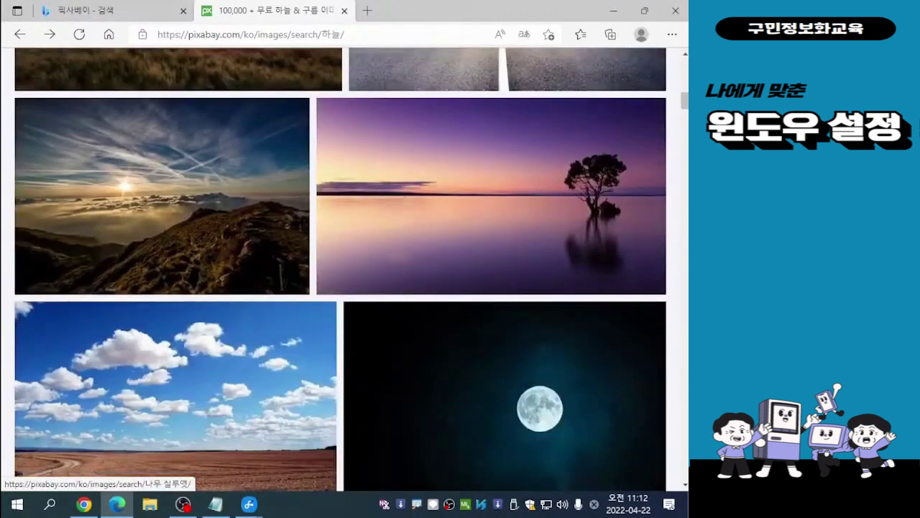
scroll(503, 324, "down", 2)
scroll(503, 324, "up", 3)
scroll(503, 323, "down", 4)
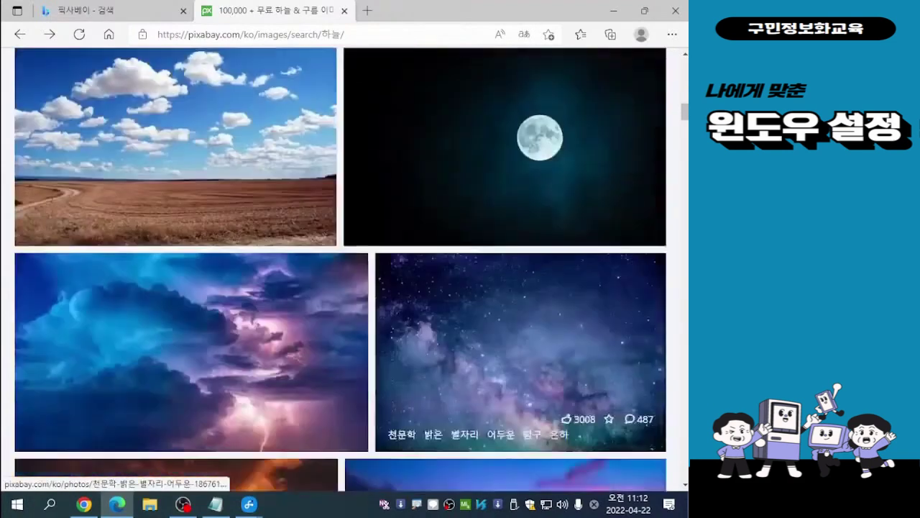
scroll(503, 324, "up", 2)
left_click(180, 216)
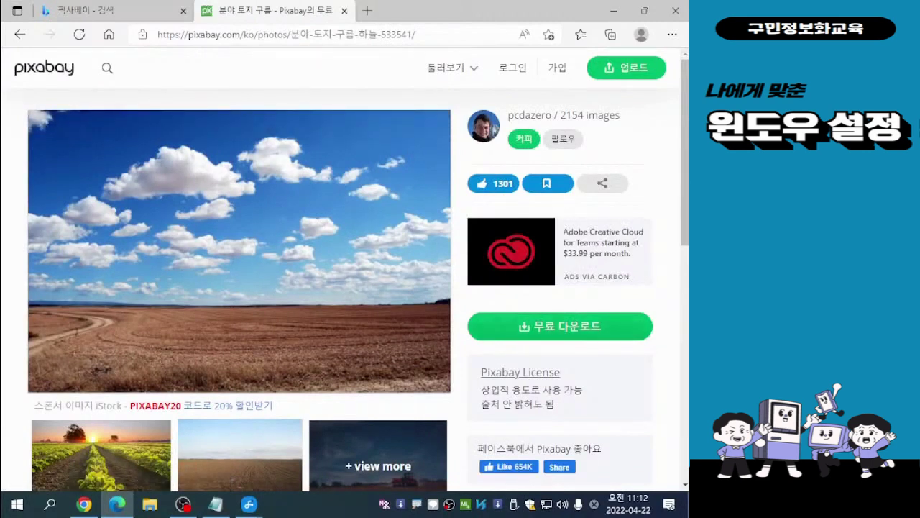
Download the field photo for free as a 1920×1285 JPG, completing the 로봇이 아닙니다 check
left_click(560, 326)
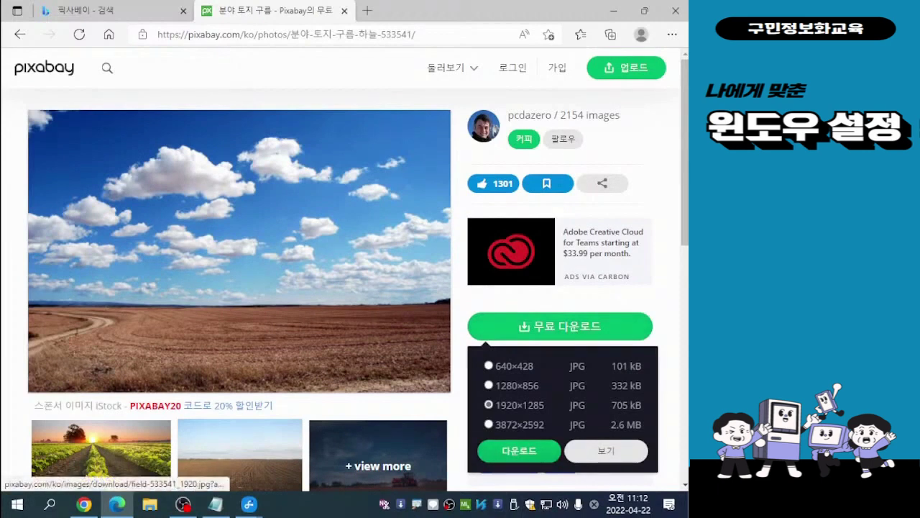
left_click(519, 451)
left_click(258, 284)
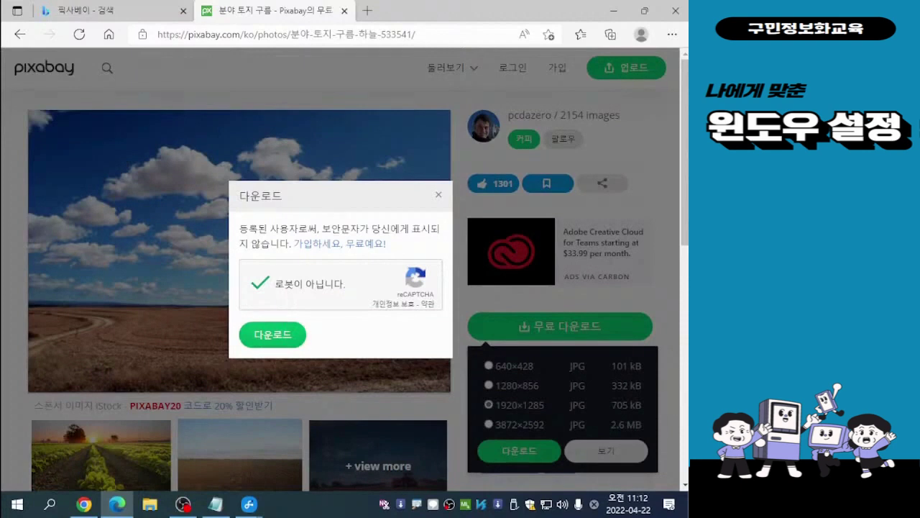
left_click(273, 335)
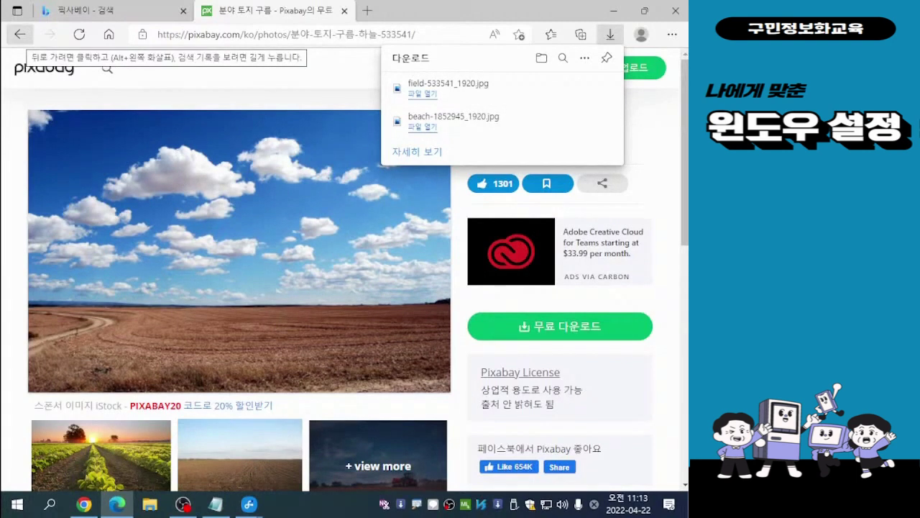
Return to the 하늘 search results and postpone the page translation with 나중에
left_click(19, 33)
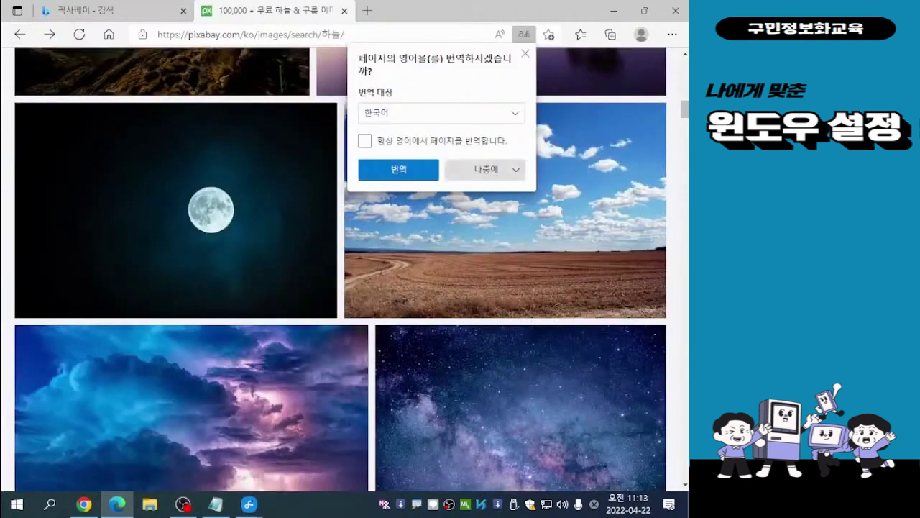
left_click(515, 168)
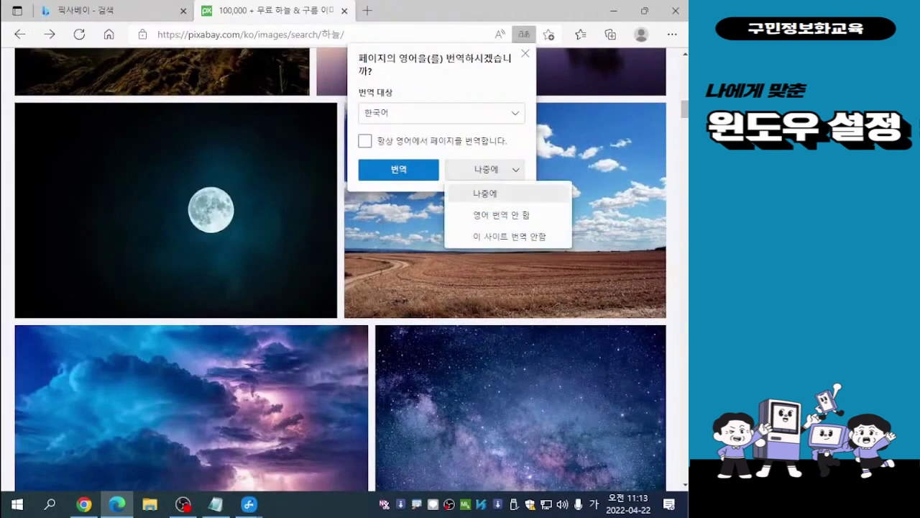
left_click(484, 193)
Go back to the Pixabay home page and set the search category to 비디오
scroll(484, 193, "up", 5)
scroll(485, 193, "up", 10)
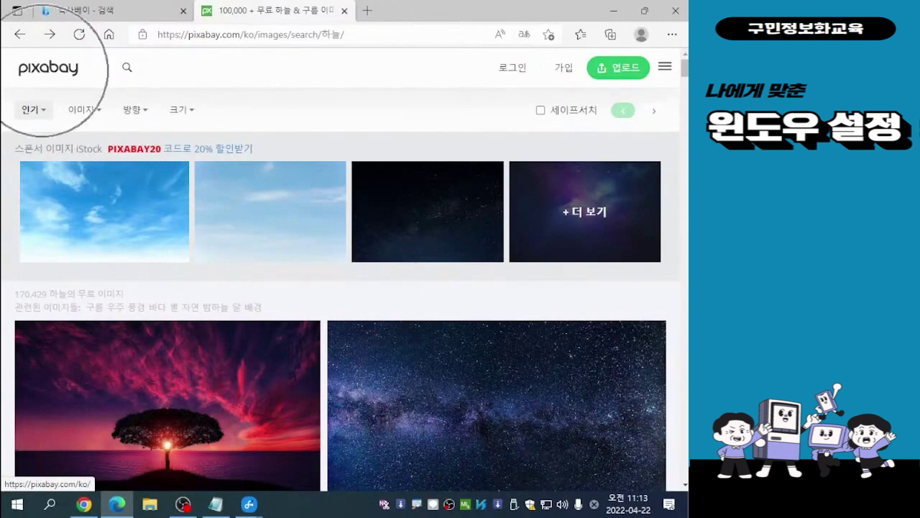
left_click(42, 71)
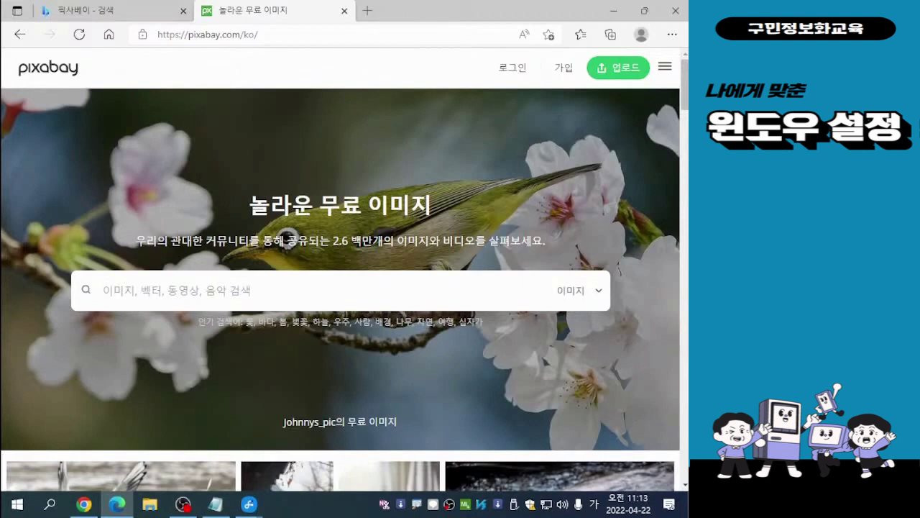
left_click(579, 290)
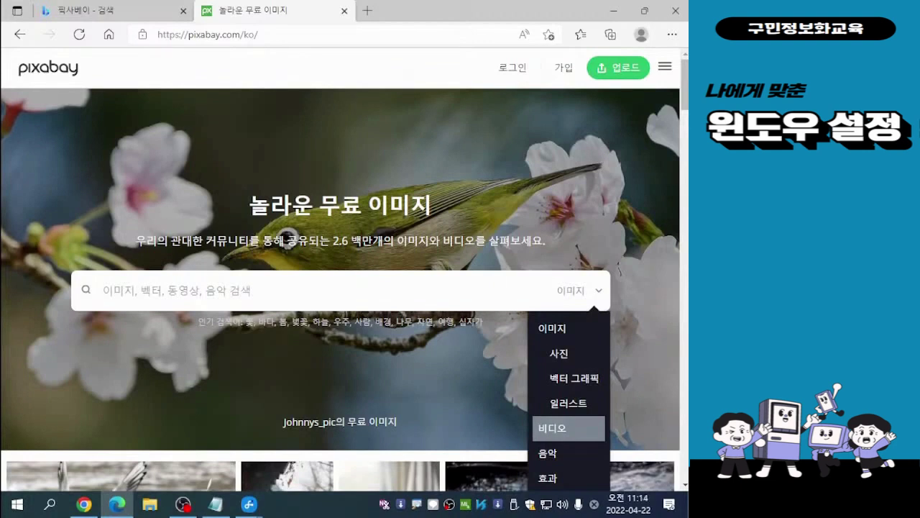
left_click(568, 428)
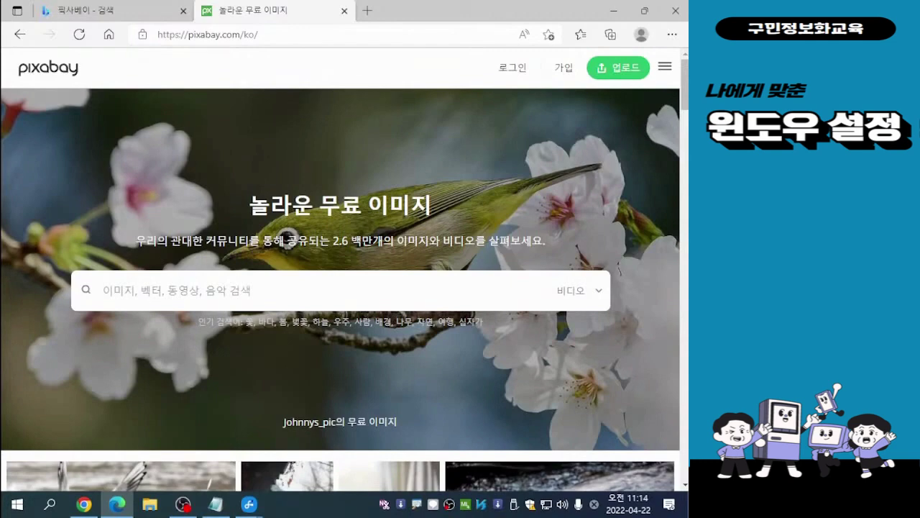
Search the Pixabay videos for 하늘
scroll(344, 270, "down", 3)
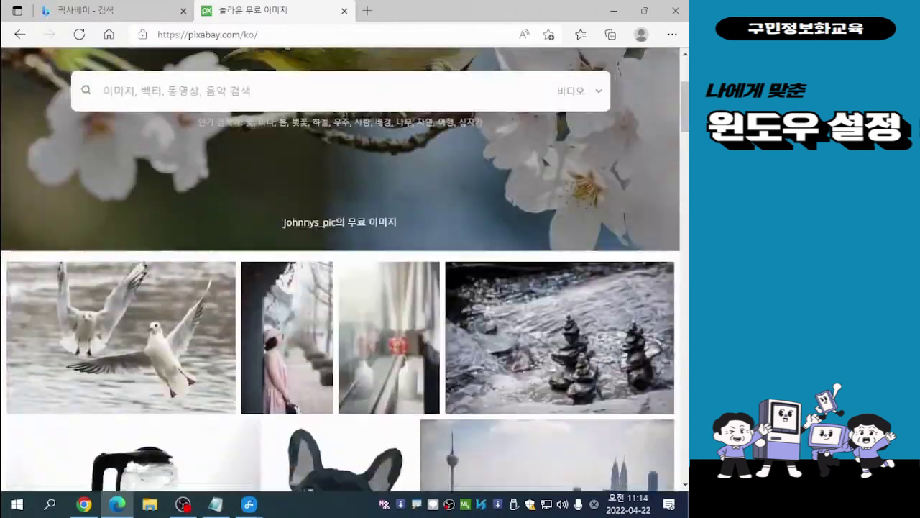
scroll(344, 269, "down", 3)
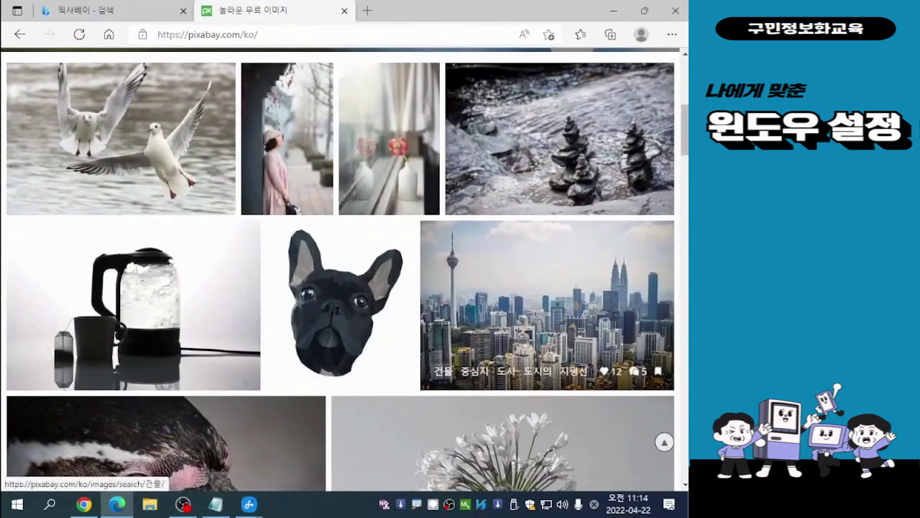
scroll(547, 323, "up", 6)
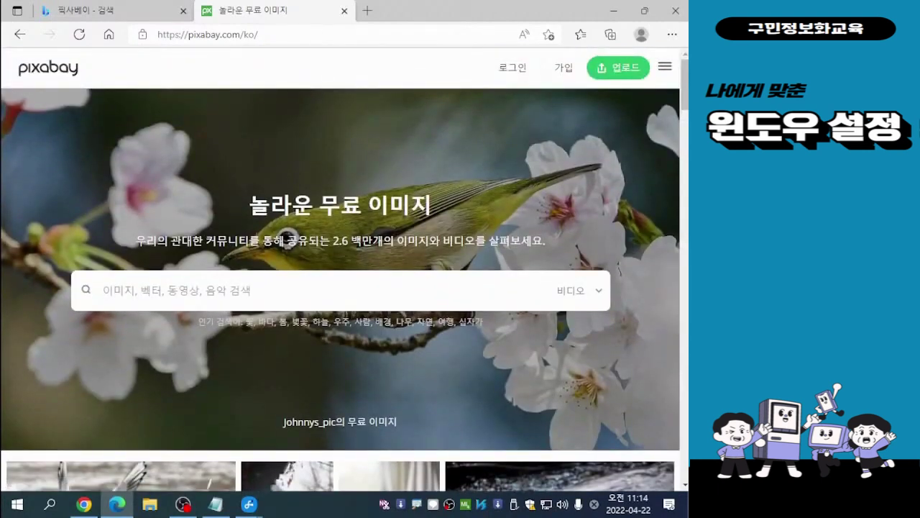
left_click(103, 290)
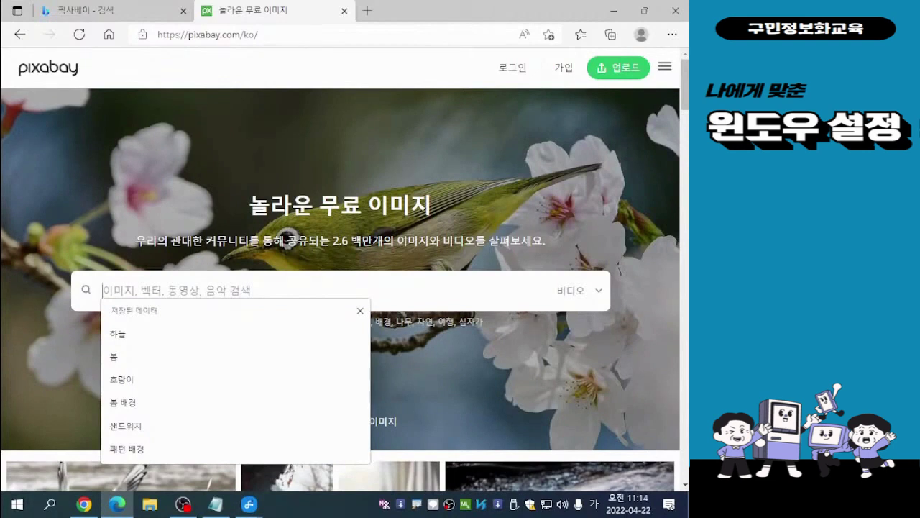
type("하늘")
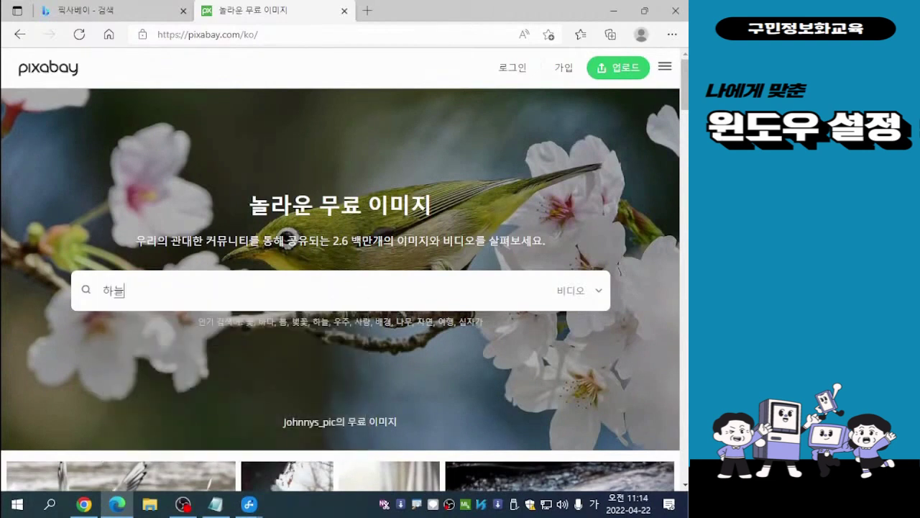
key("Return")
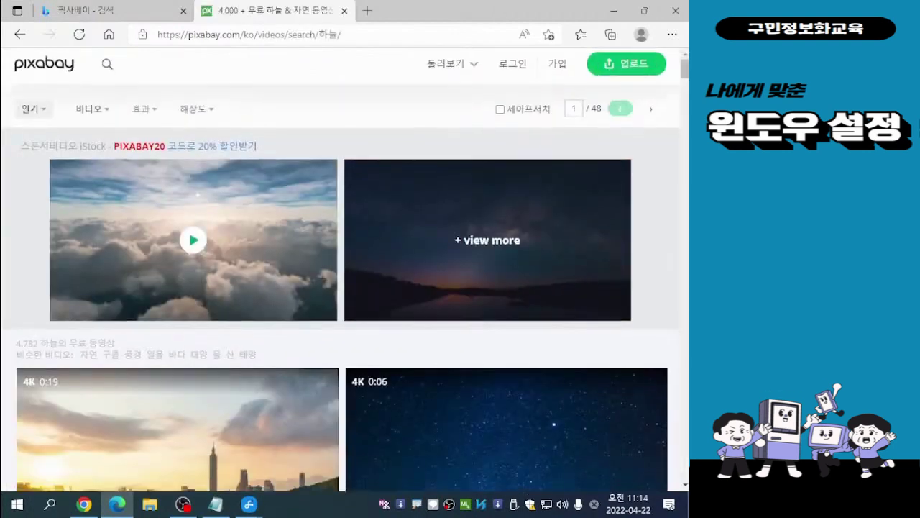
Open the 0:06 starry night sky video from the results and download it for free as a 1920×1080 MP4
scroll(177, 263, "down", 3)
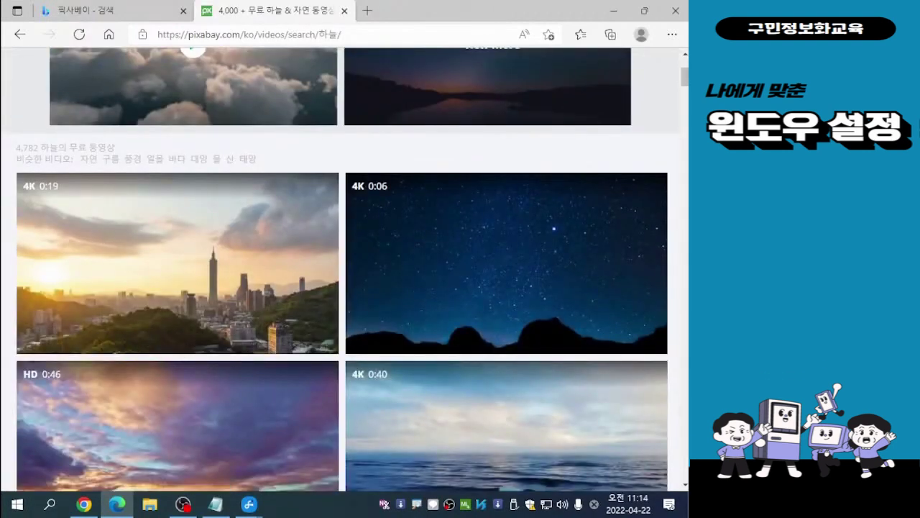
scroll(340, 269, "up", 2)
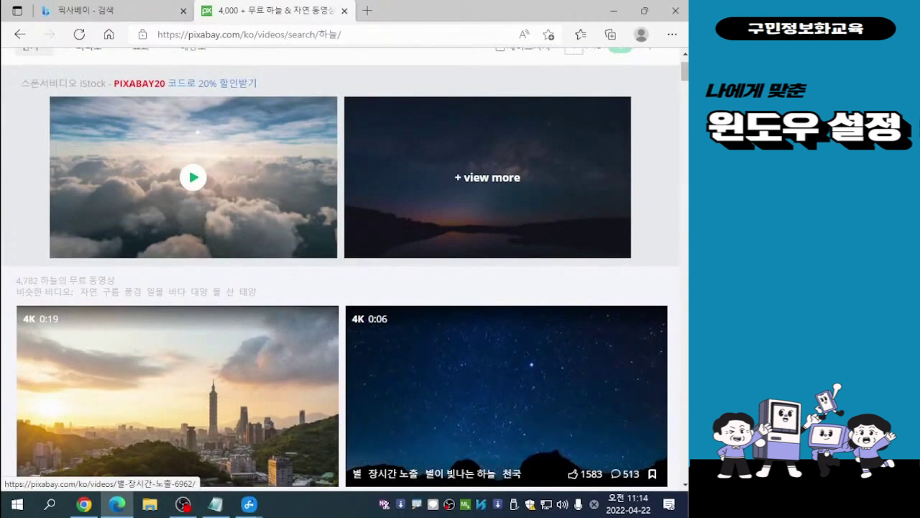
scroll(177, 431, "down", 2)
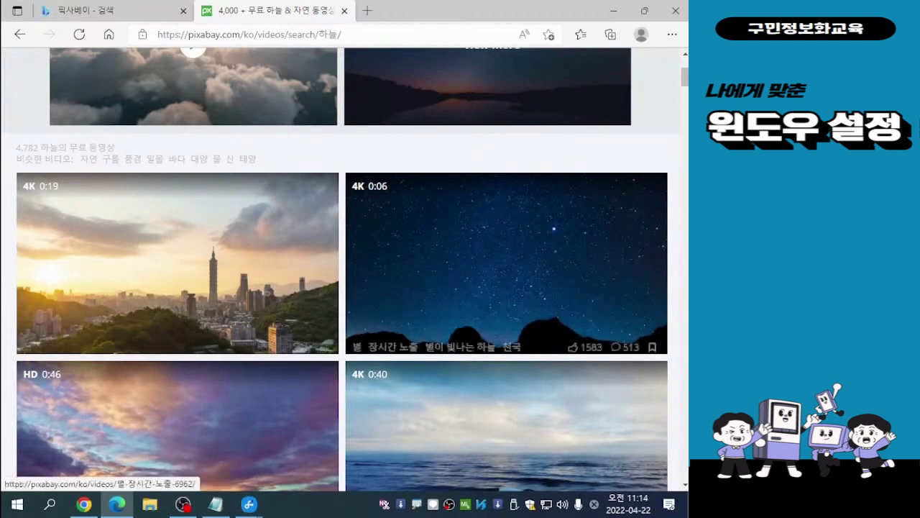
scroll(503, 302, "up", 1)
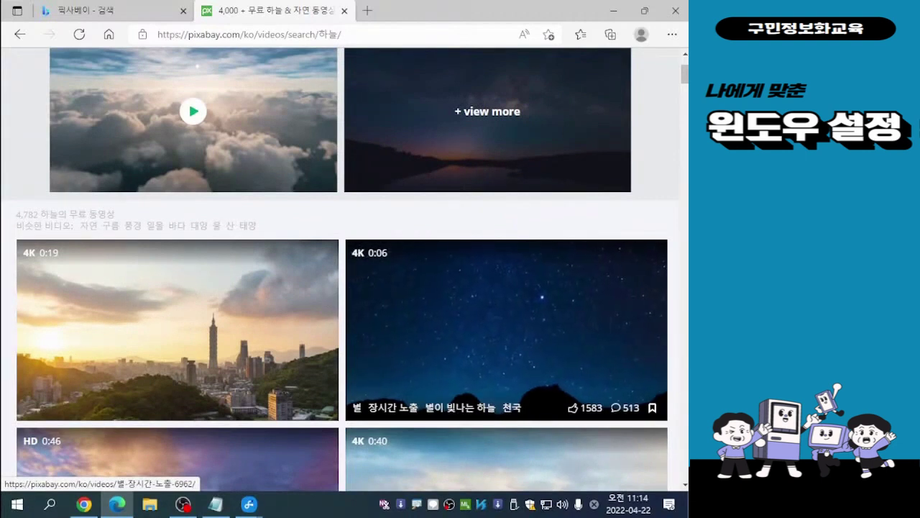
left_click(566, 294)
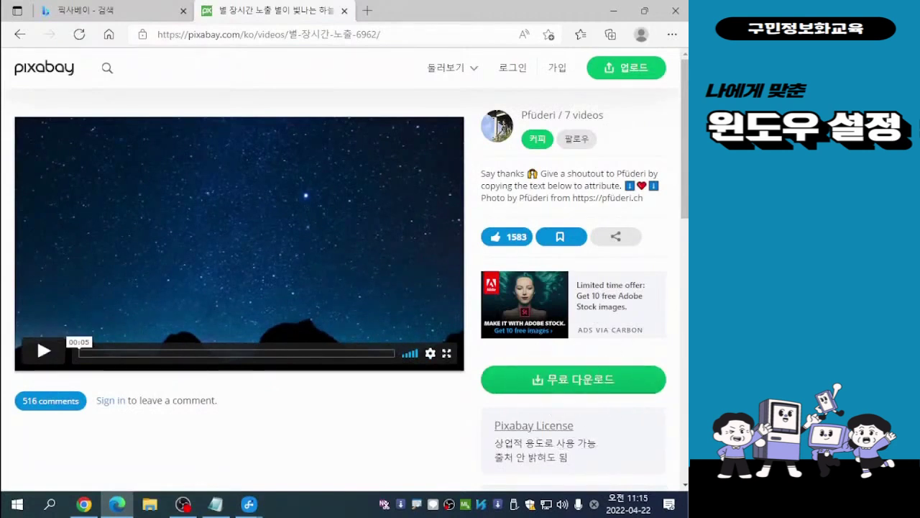
left_click(573, 379)
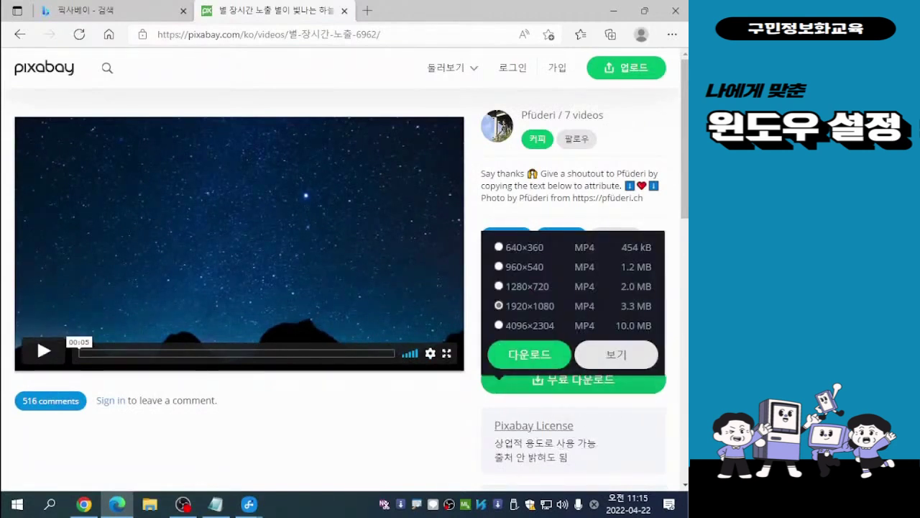
left_click(529, 354)
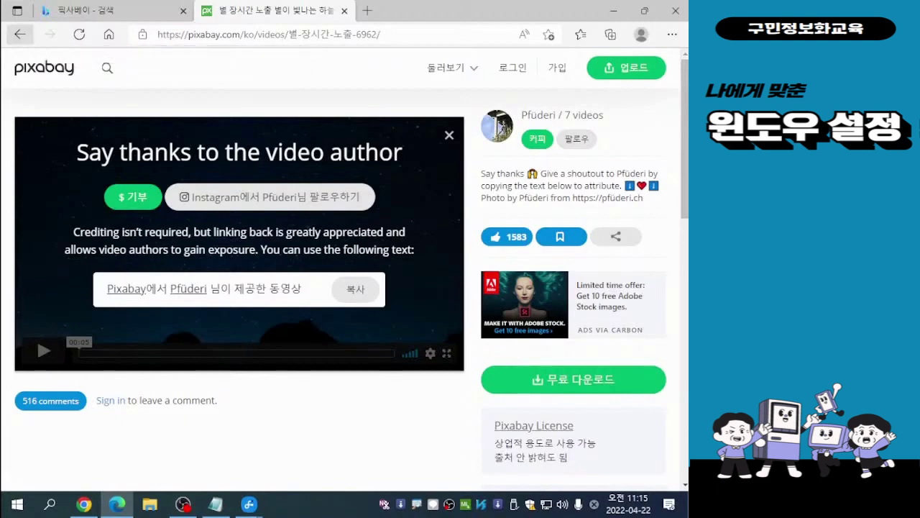
Return to the 하늘 video results and download the 0:11 video of the sun above a sea of clouds as a 2560×1440 MP4
left_click(19, 34)
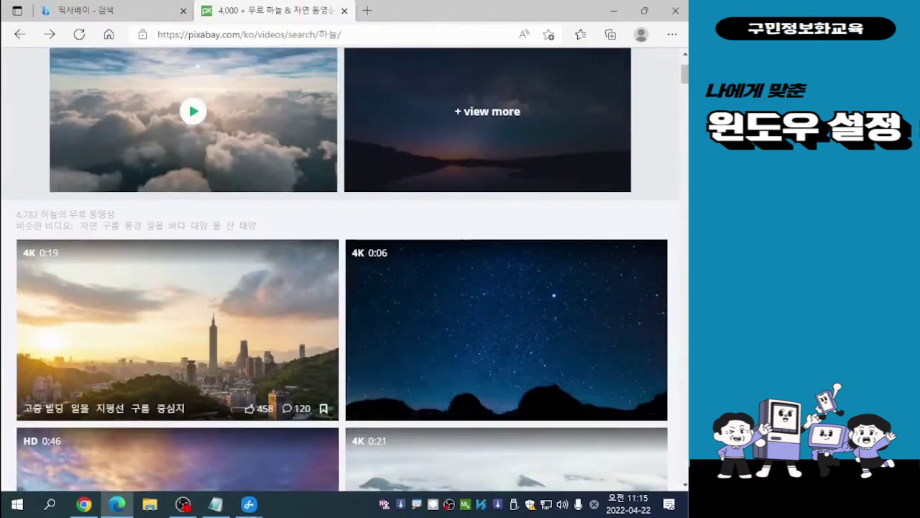
scroll(189, 324, "up", 2)
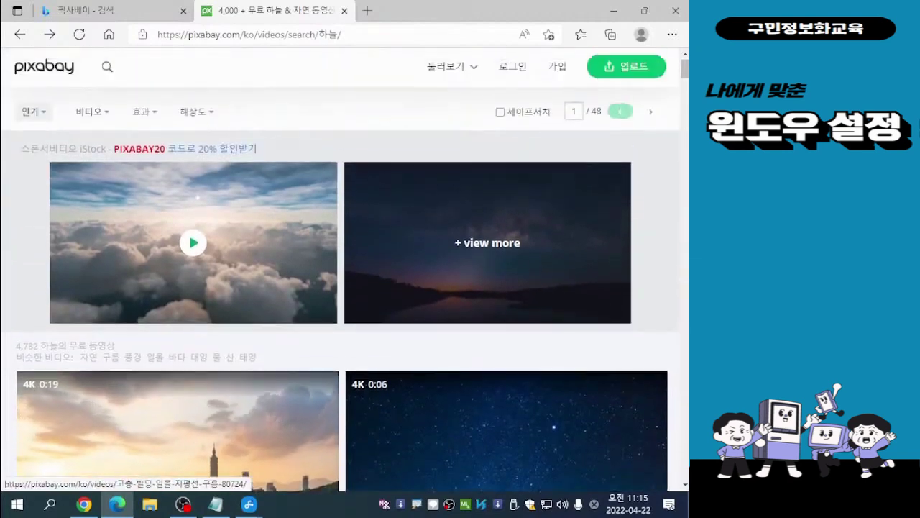
scroll(189, 324, "down", 3)
scroll(188, 324, "up", 2)
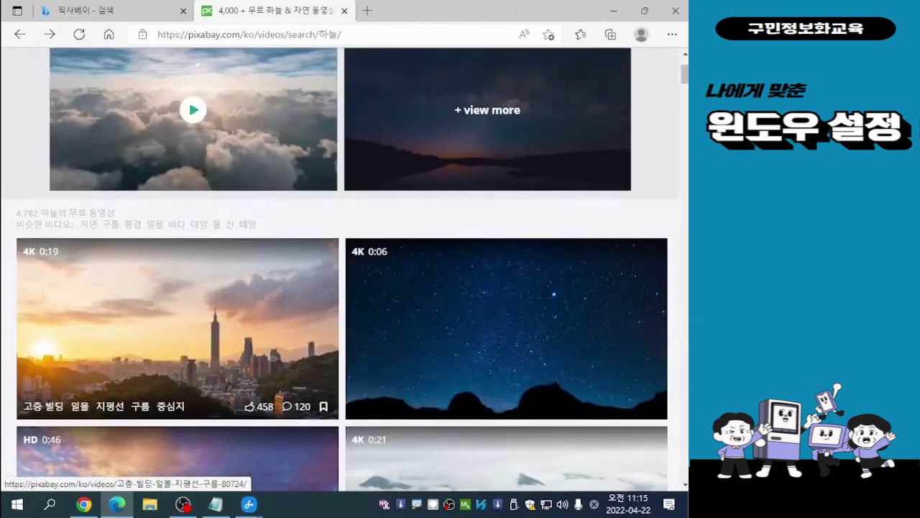
scroll(188, 324, "down", 4)
scroll(177, 252, "down", 5)
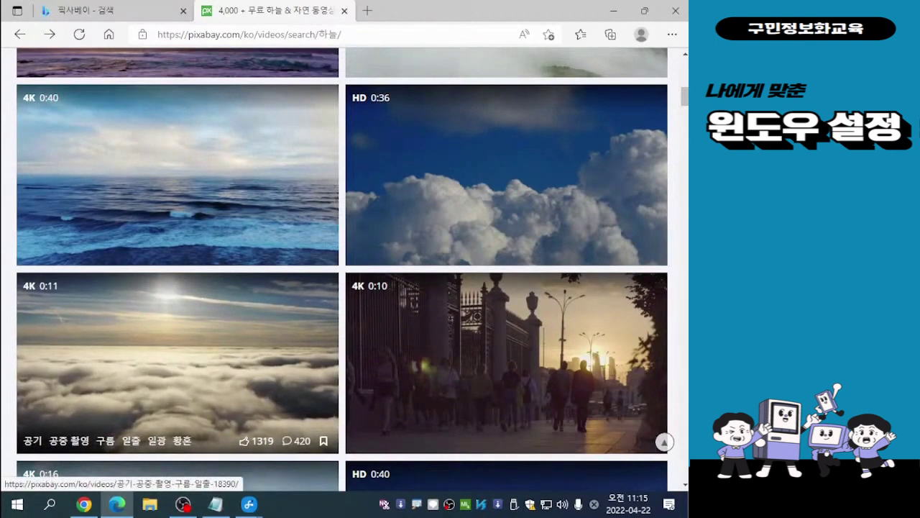
left_click(177, 353)
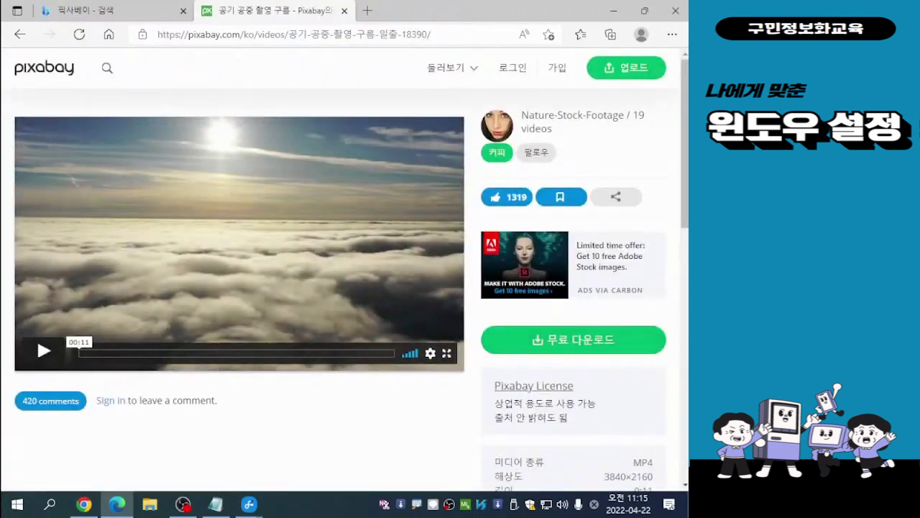
left_click(572, 339)
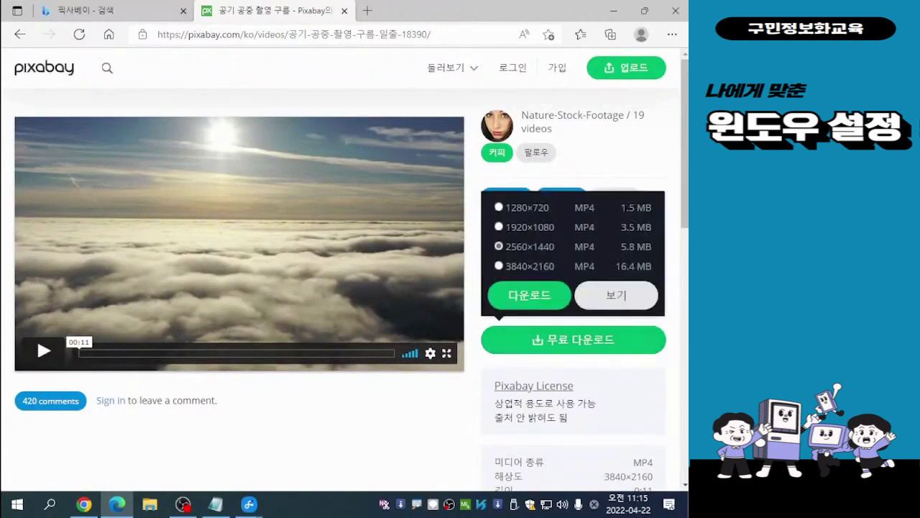
left_click(530, 294)
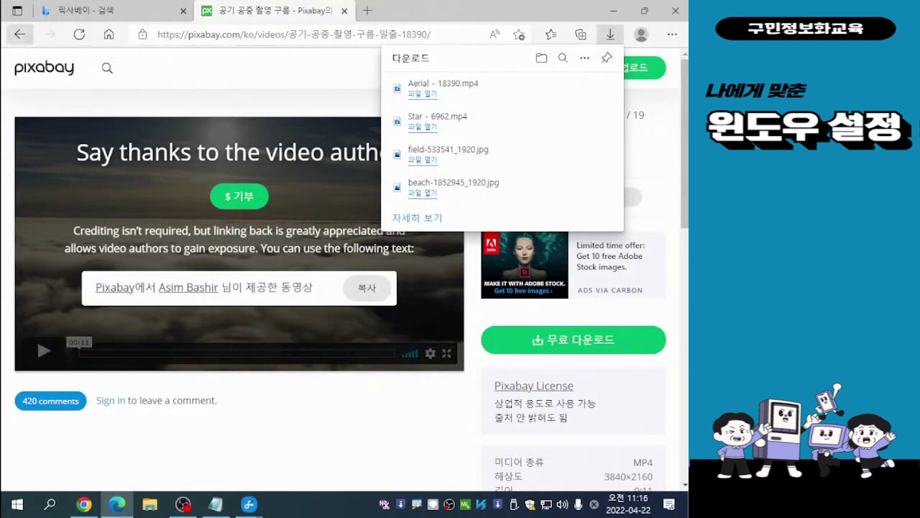
Leave the cloud video, go to the Pixabay videos home page and set the search category to 음악
left_click(19, 35)
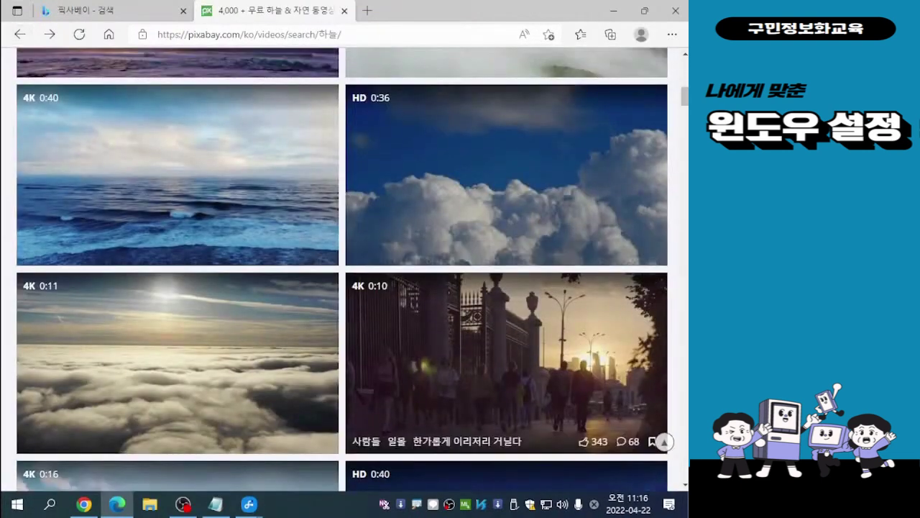
left_click(663, 442)
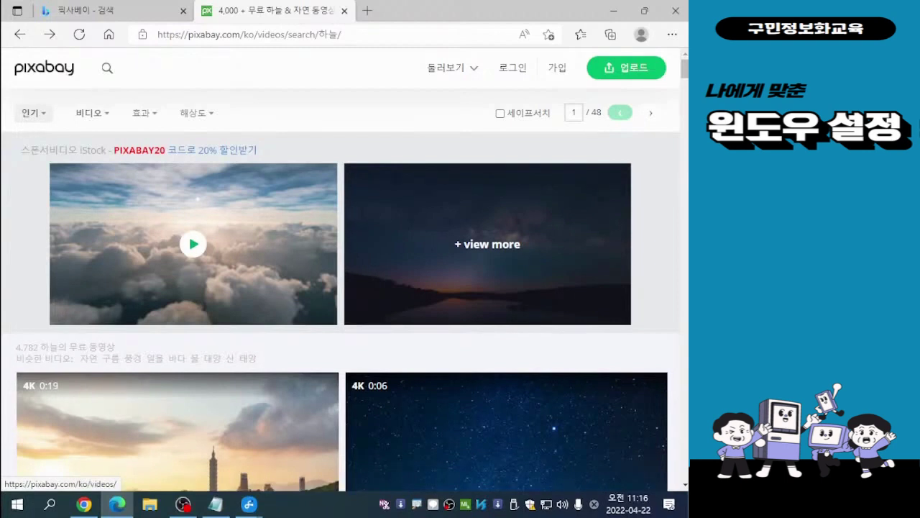
left_click(44, 68)
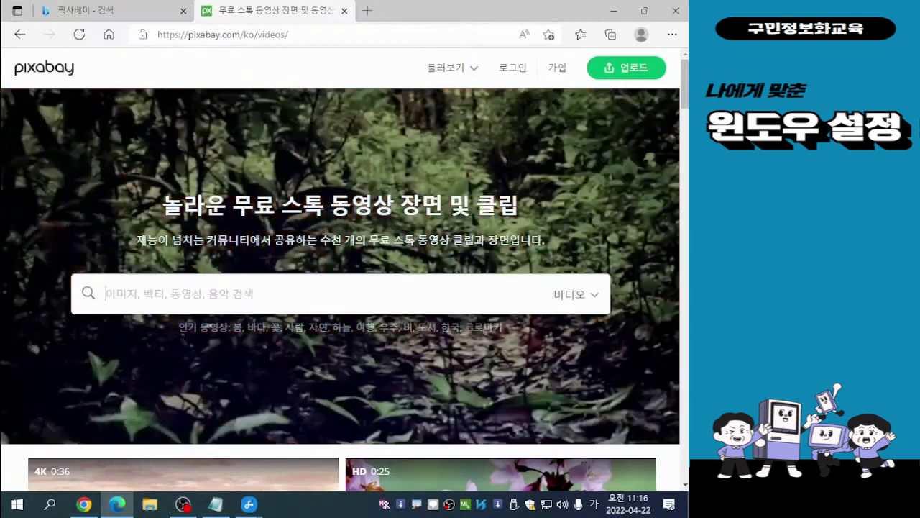
left_click(572, 294)
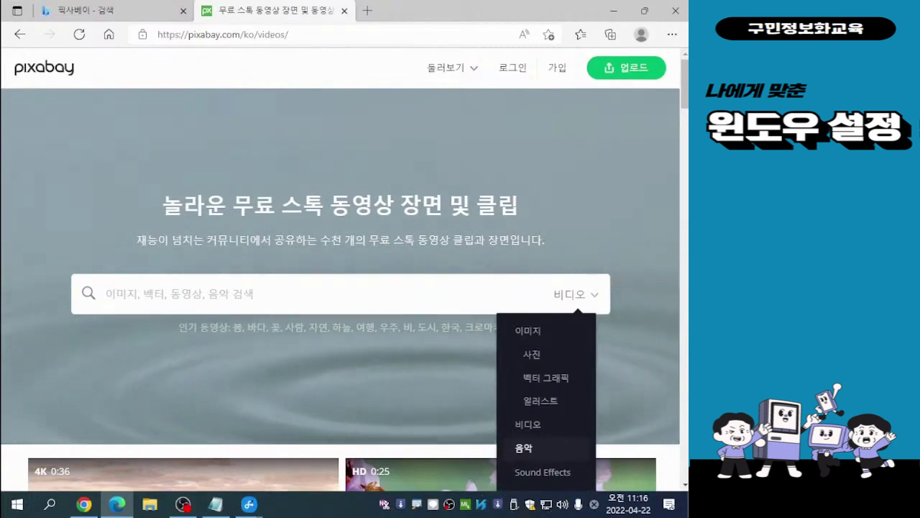
left_click(523, 448)
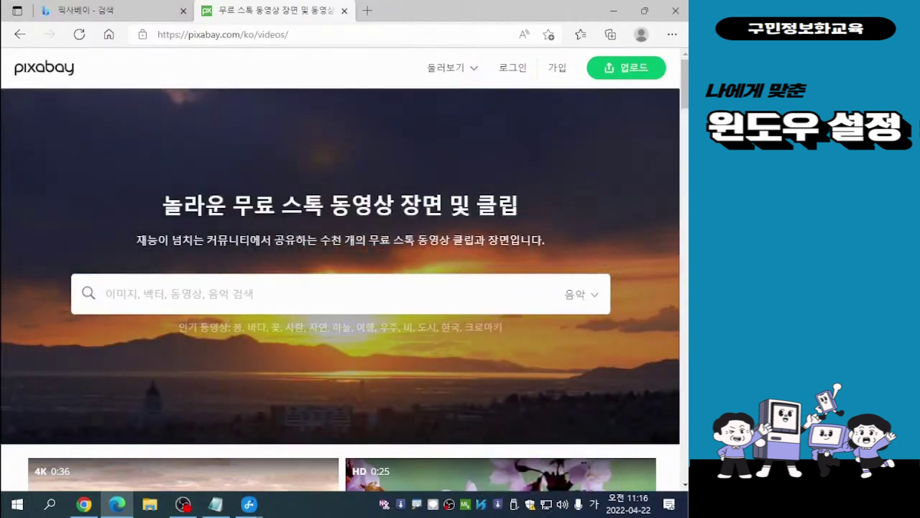
Search the Pixabay music for 봄 and download the 1:30 track titled Spring
scroll(339, 288, "down", 2)
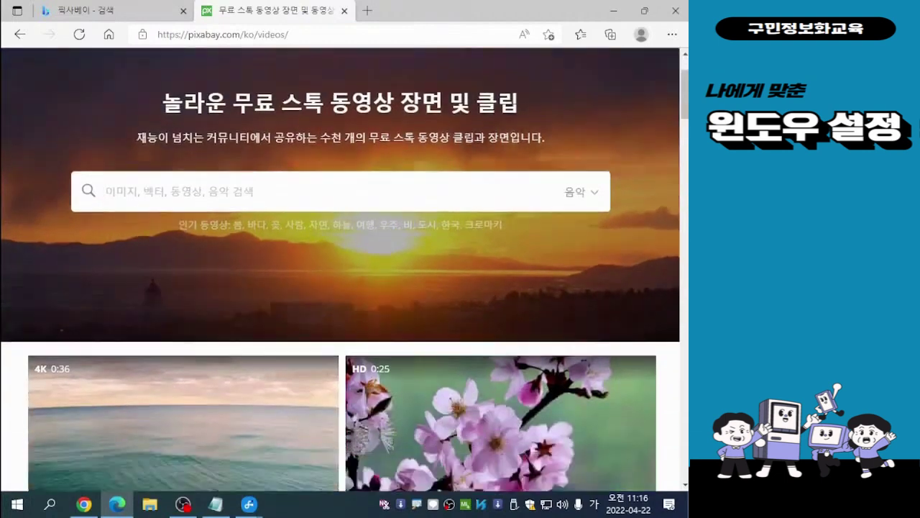
scroll(467, 417, "down", 1)
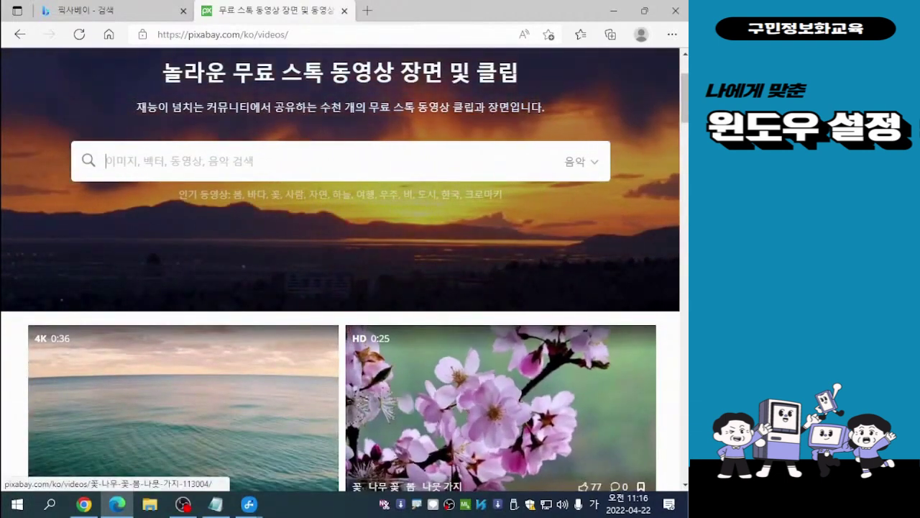
scroll(467, 417, "up", 1)
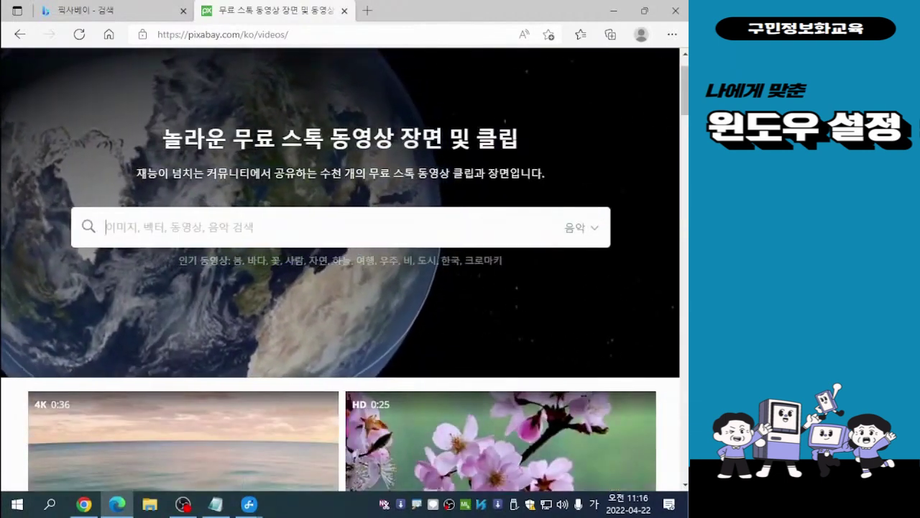
type("봄")
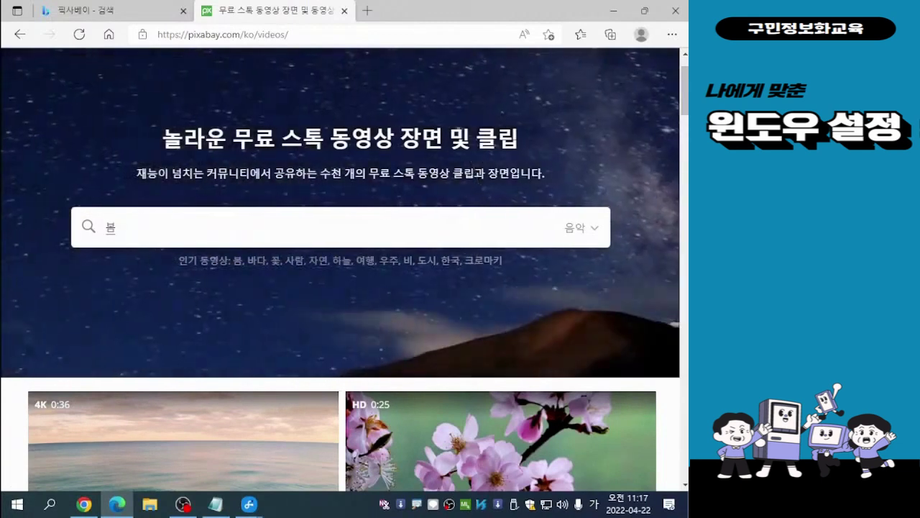
key("Return")
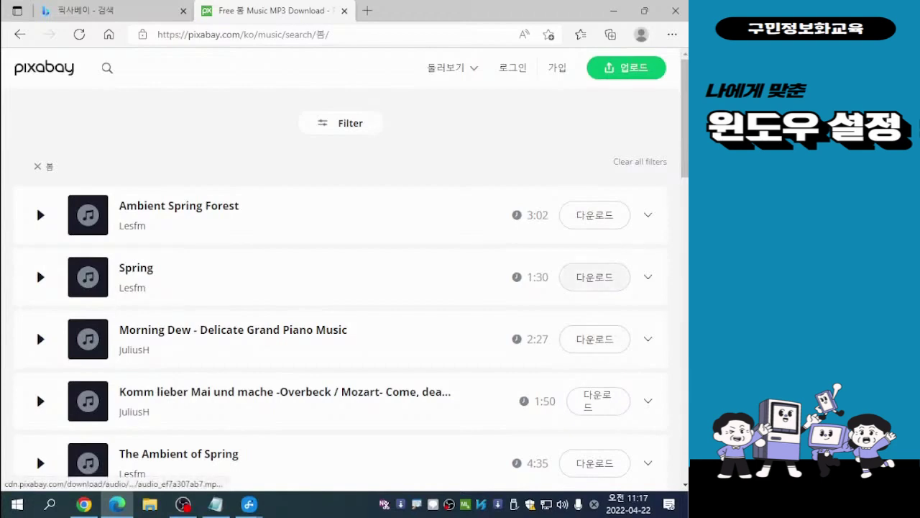
left_click(595, 277)
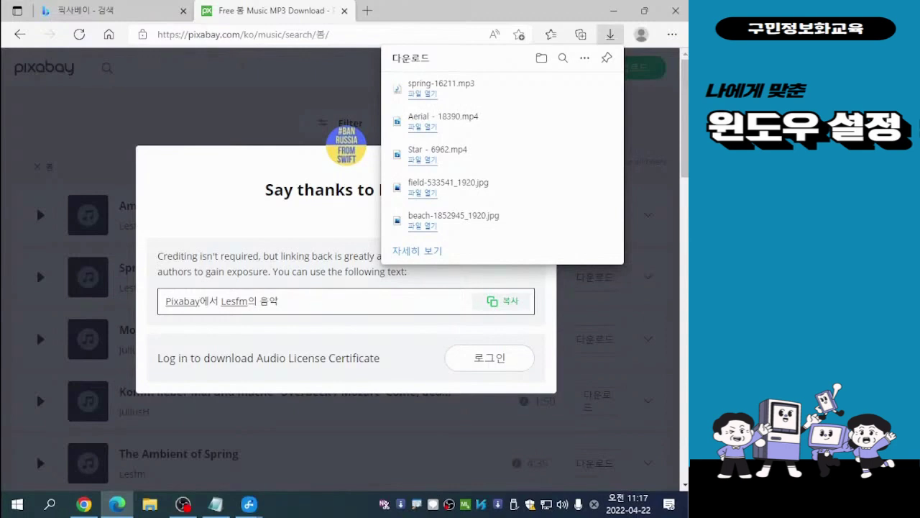
Close the browser, open 내 PC from the desktop and show the contents of its 다운로드 folder
left_click(36, 391)
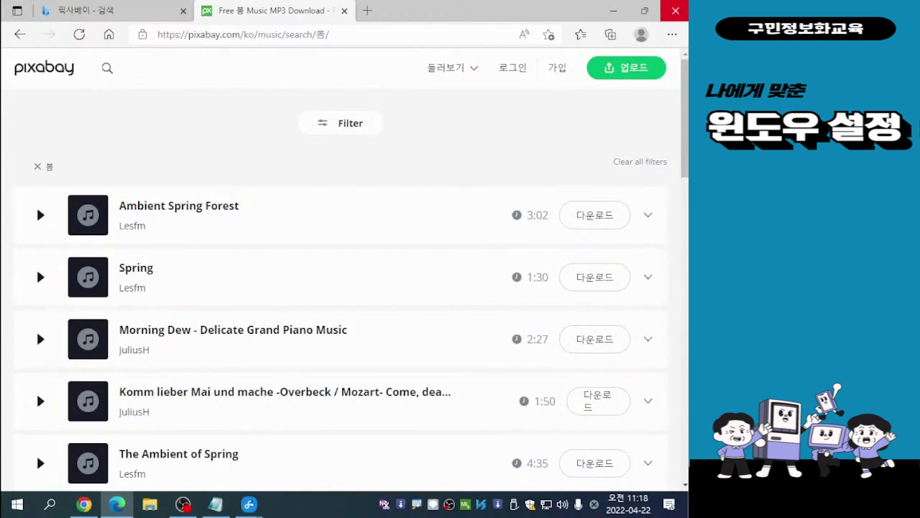
left_click(676, 11)
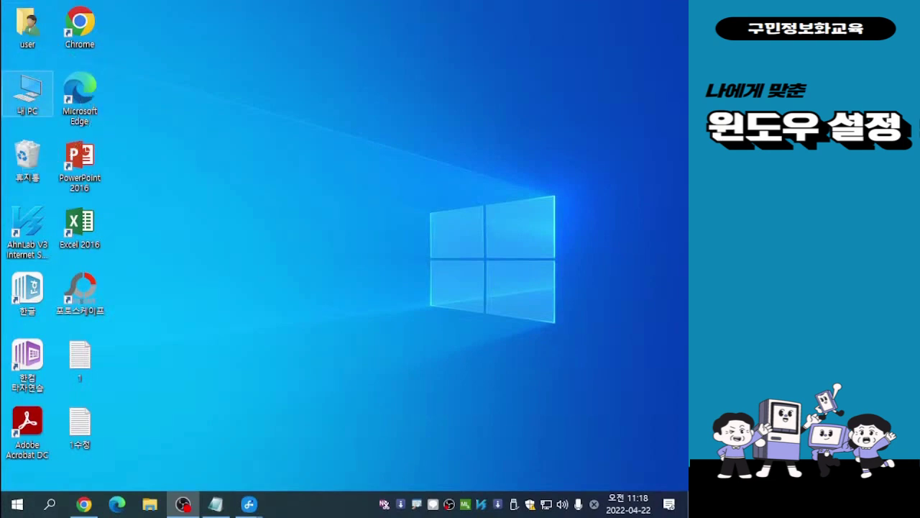
double_click(27, 92)
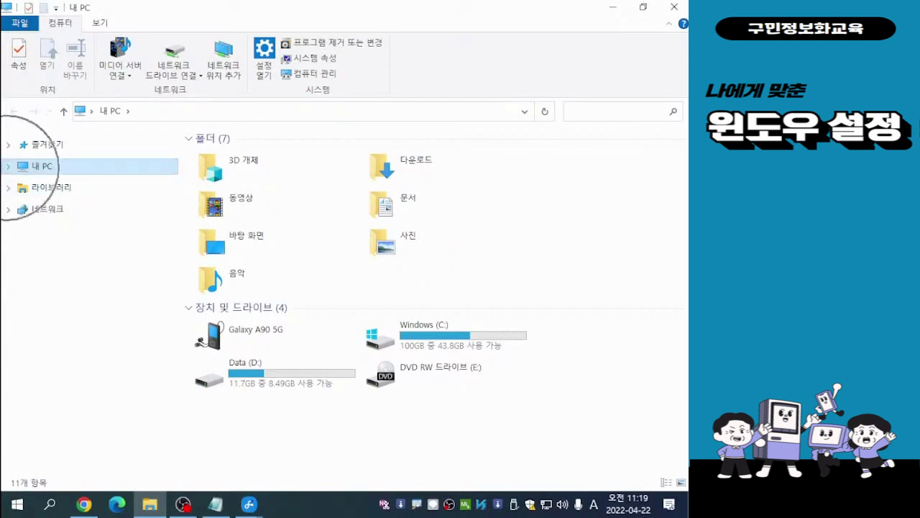
left_click(8, 166)
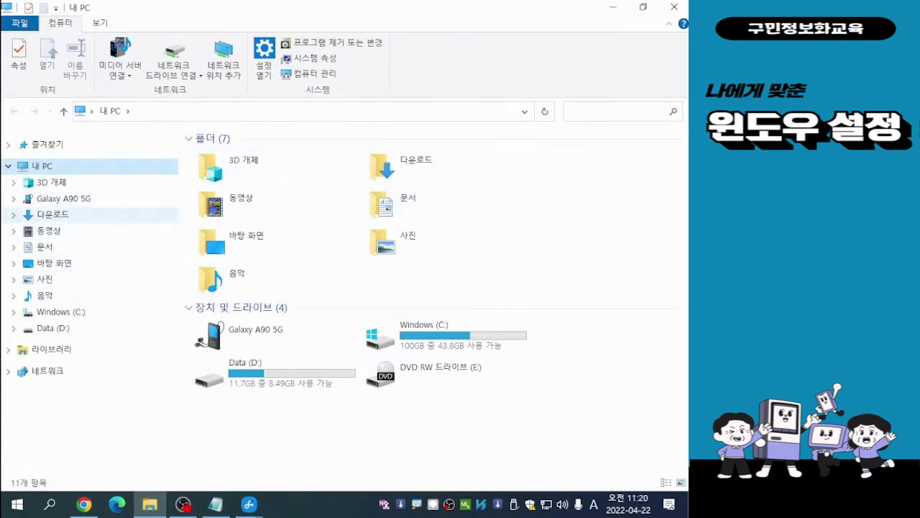
left_click(54, 214)
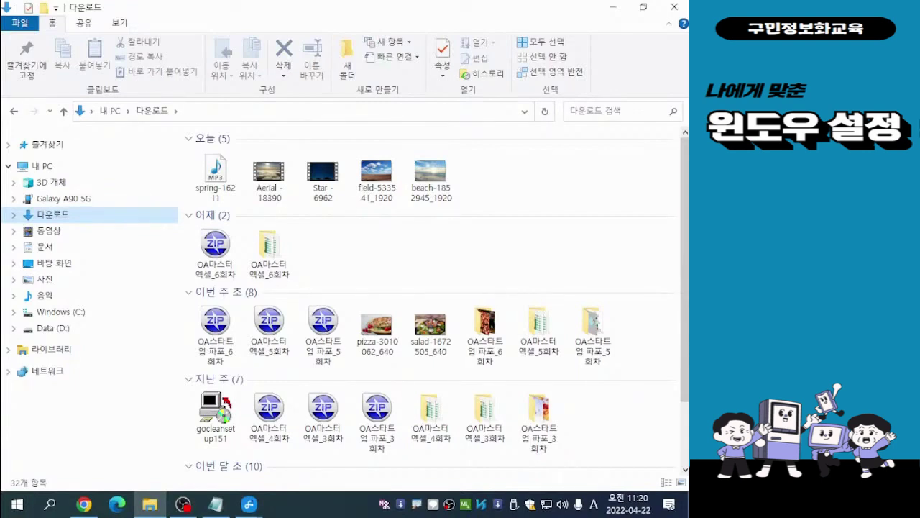
key("alt+Tab")
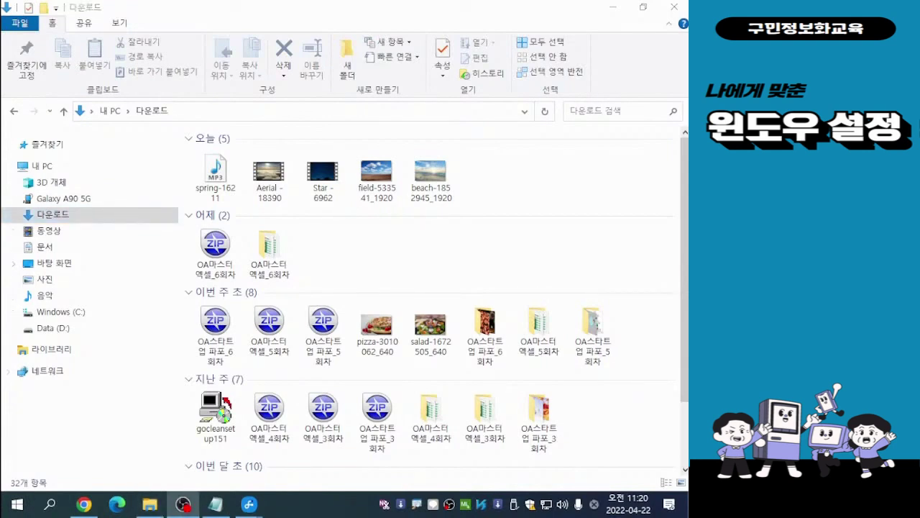
key("alt+Tab")
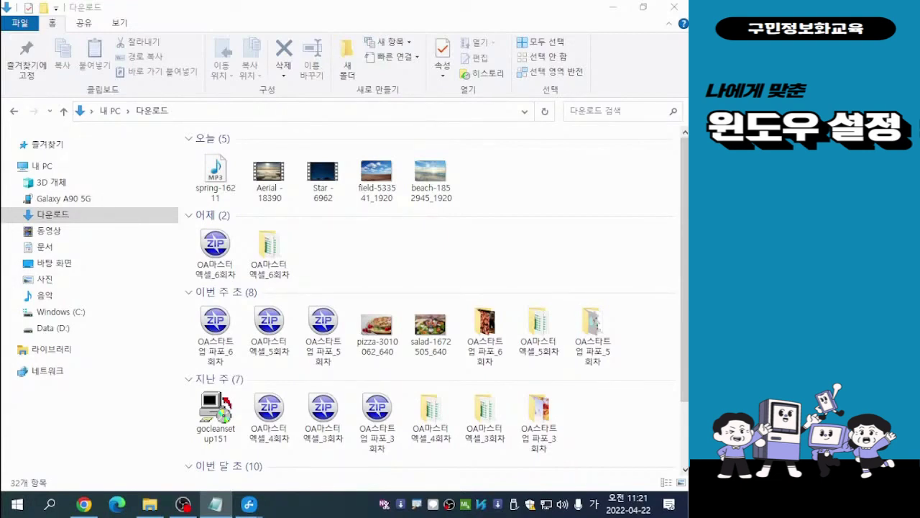
key("Hangul")
key("Hangul")
key("Hangul")
key("Hangul")
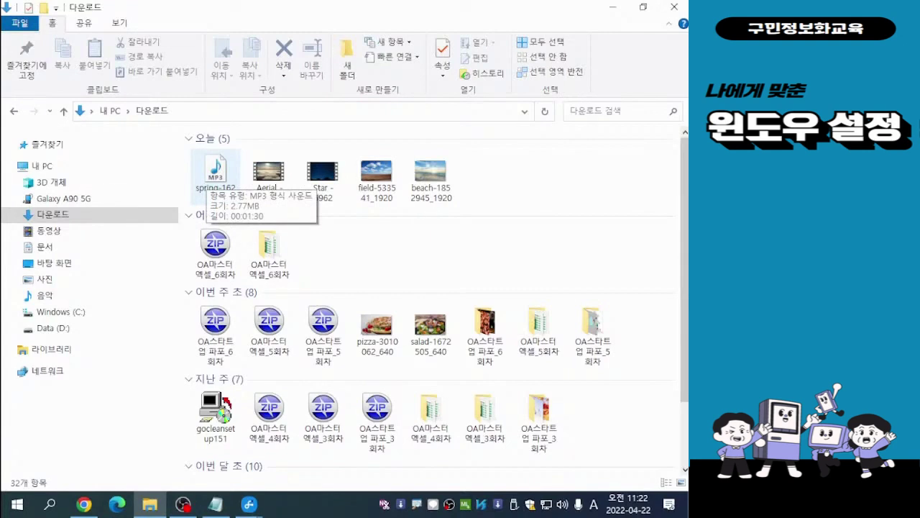
Select the five files downloaded today, and look through the 음악, 사진 and 문서 folders before returning to 다운로드
left_click(207, 177)
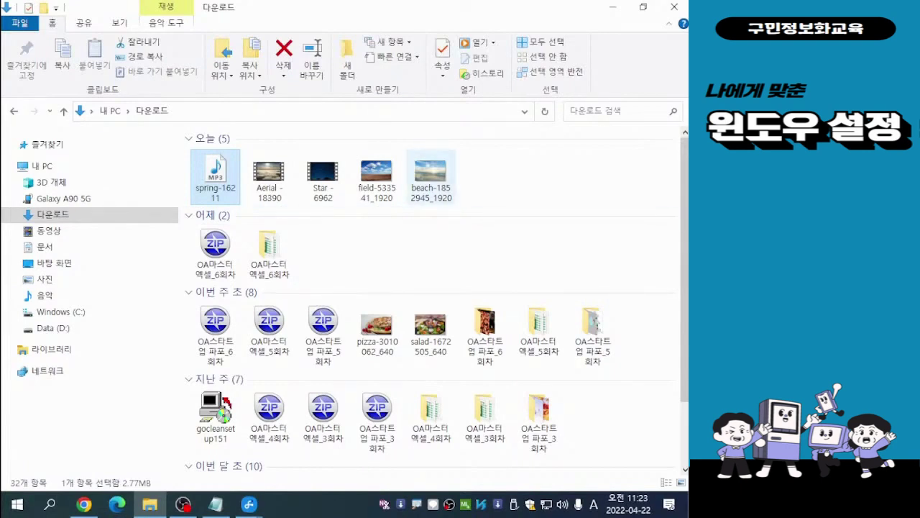
left_click(431, 176, "shift")
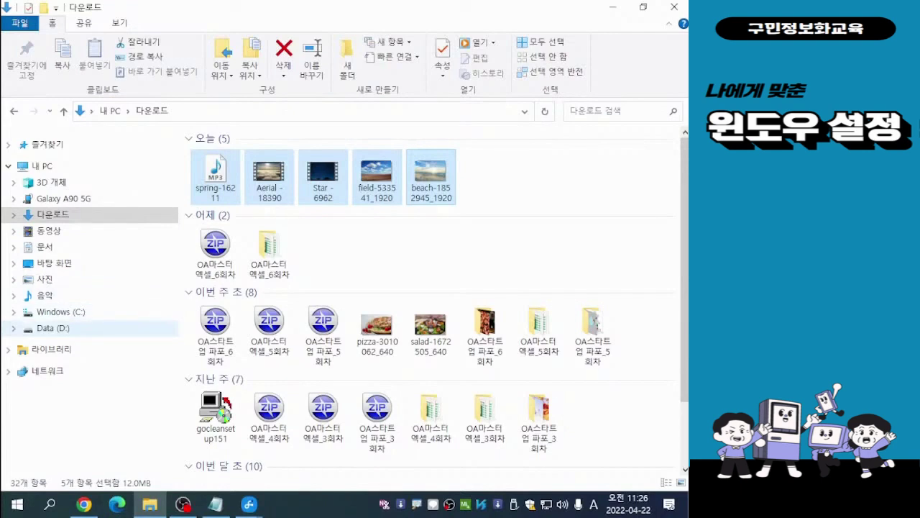
left_click(44, 296)
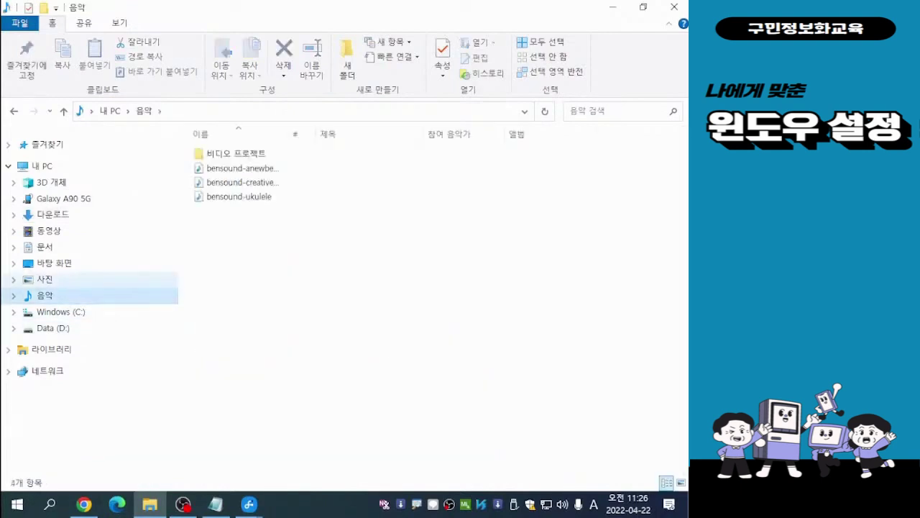
left_click(44, 279)
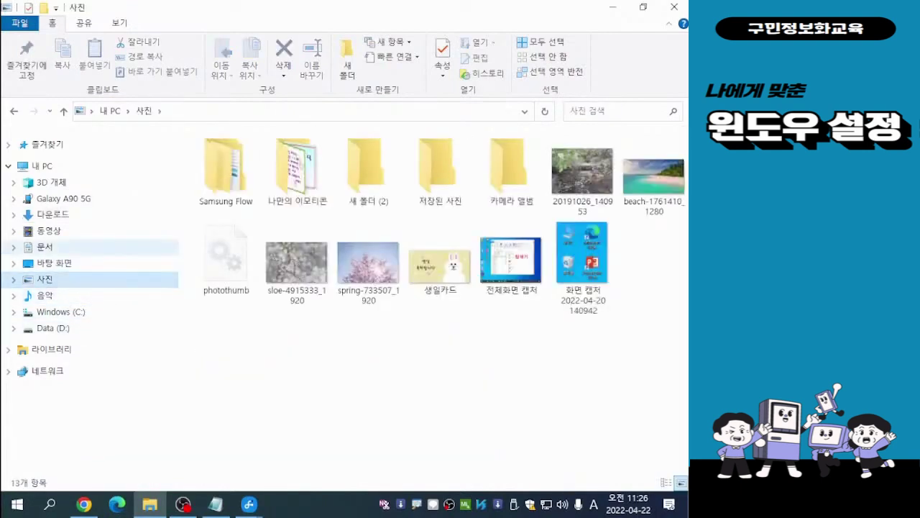
left_click(45, 247)
left_click(45, 280)
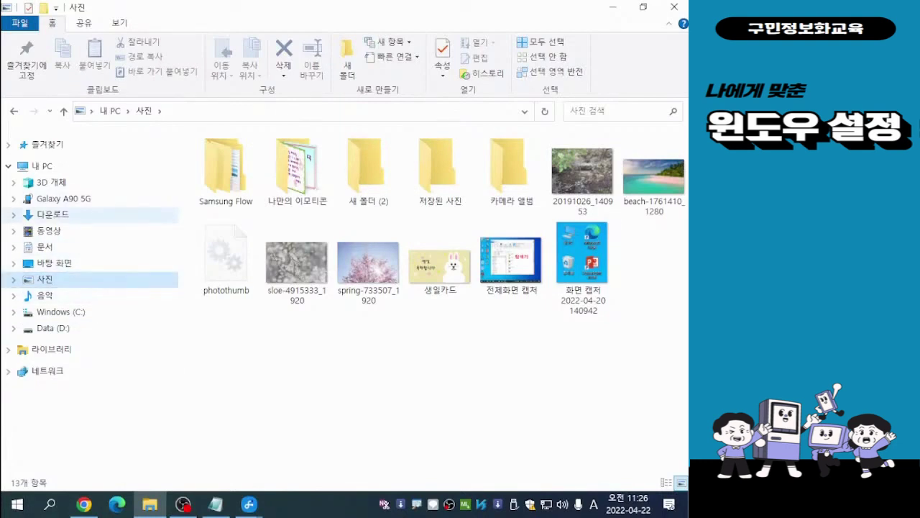
left_click(53, 215)
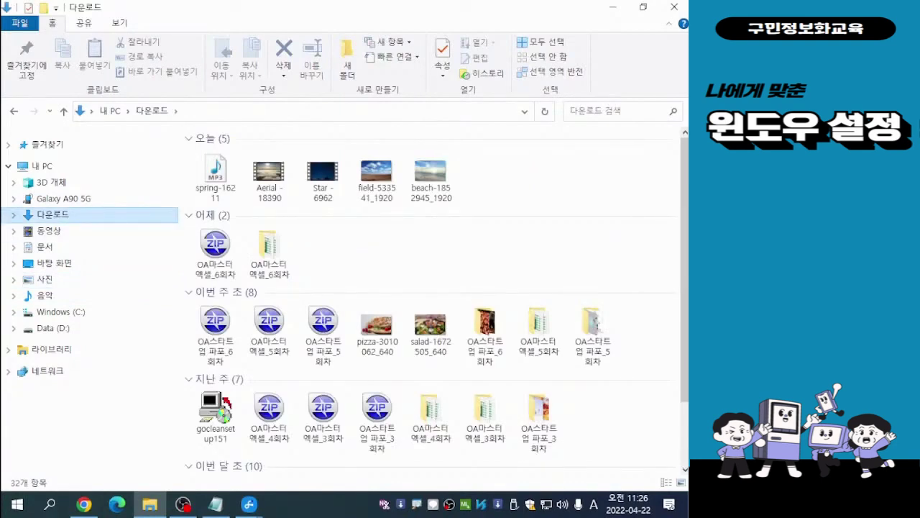
Try to move the five files downloaded today, from spring-16211 to beach-1852945_1920, into the 사진 folder
left_click(215, 178)
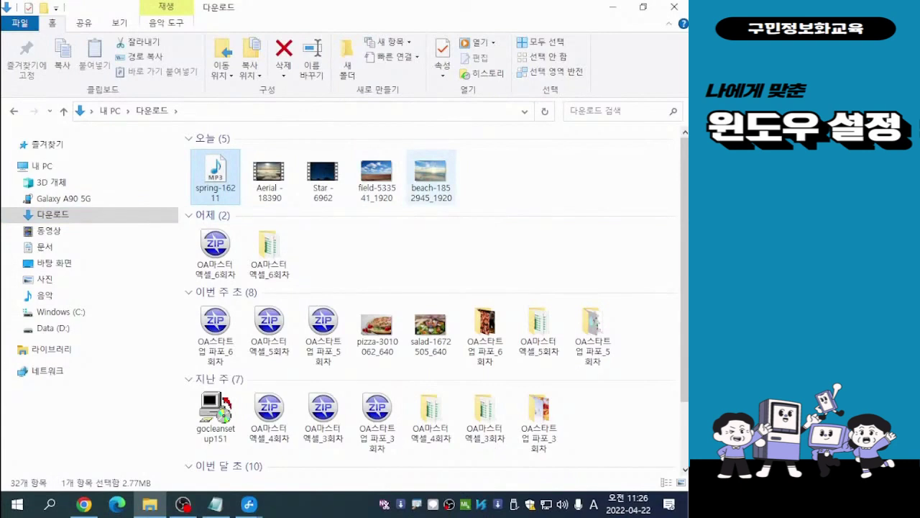
left_click(431, 178, "shift")
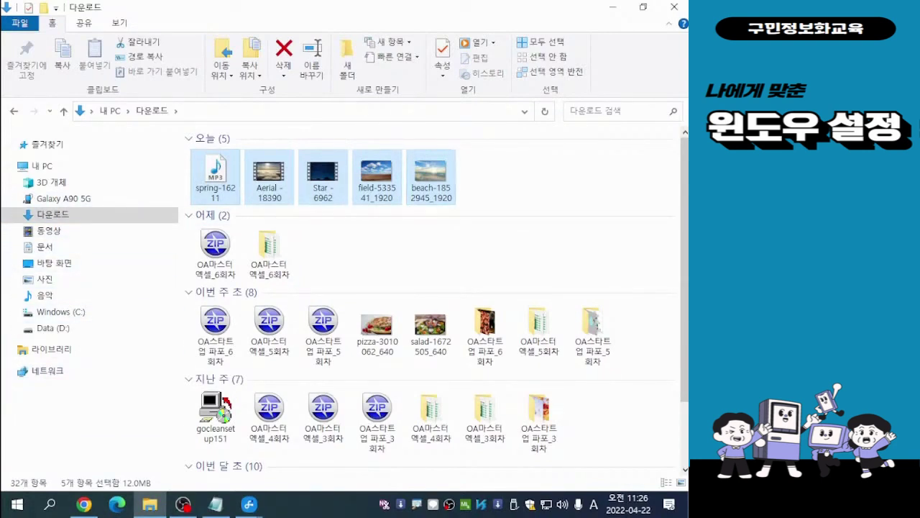
left_click_drag(215, 172, 98, 266)
left_click_drag(97, 266, 50, 283)
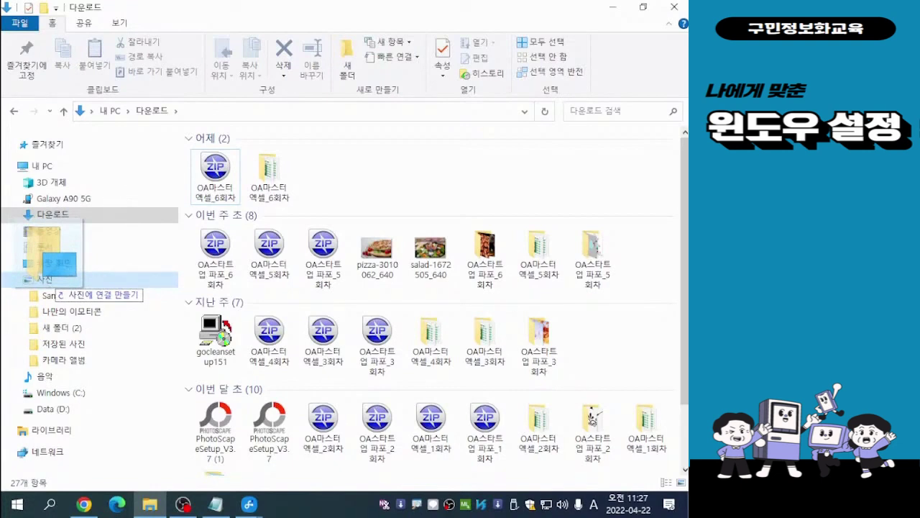
left_click_drag(51, 283, 51, 281)
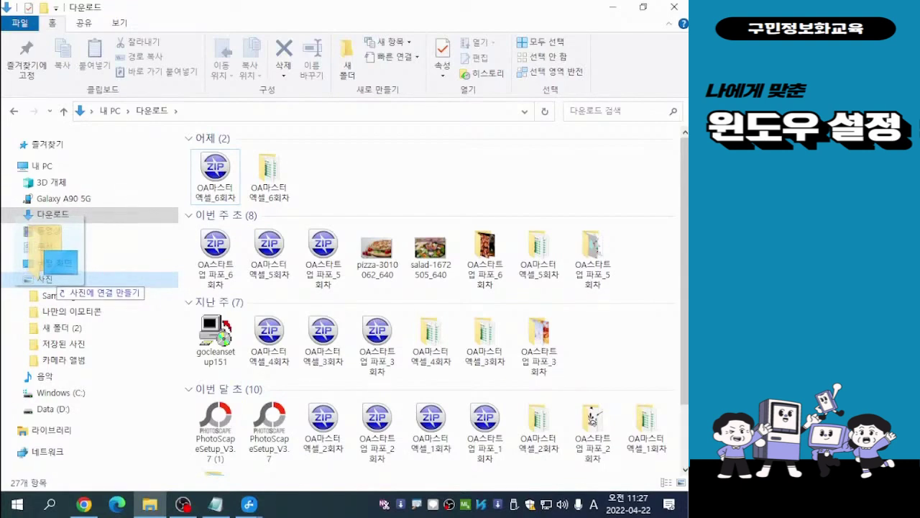
left_click_drag(52, 281, 52, 281)
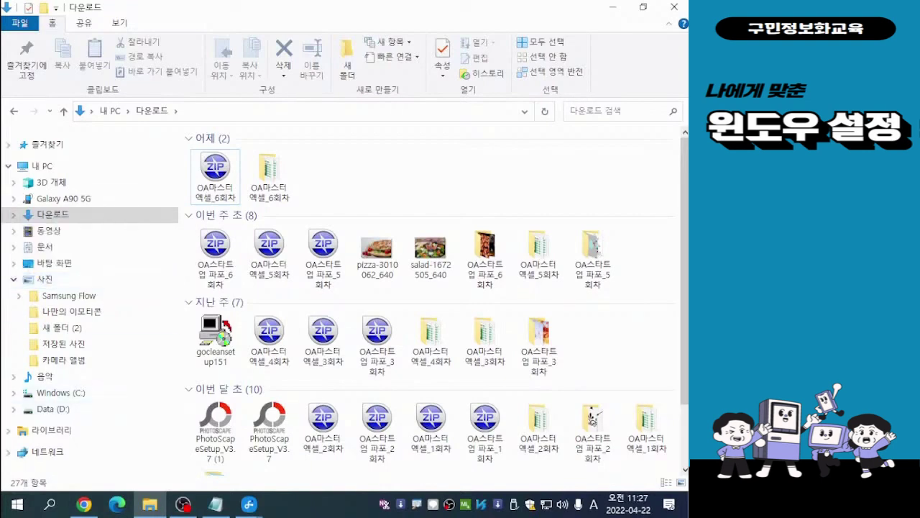
Check the 사진 folder and its 나만의 이모티콘 and Samsung Flow subfolders for the moved files, comparing with 다운로드
left_click(45, 280)
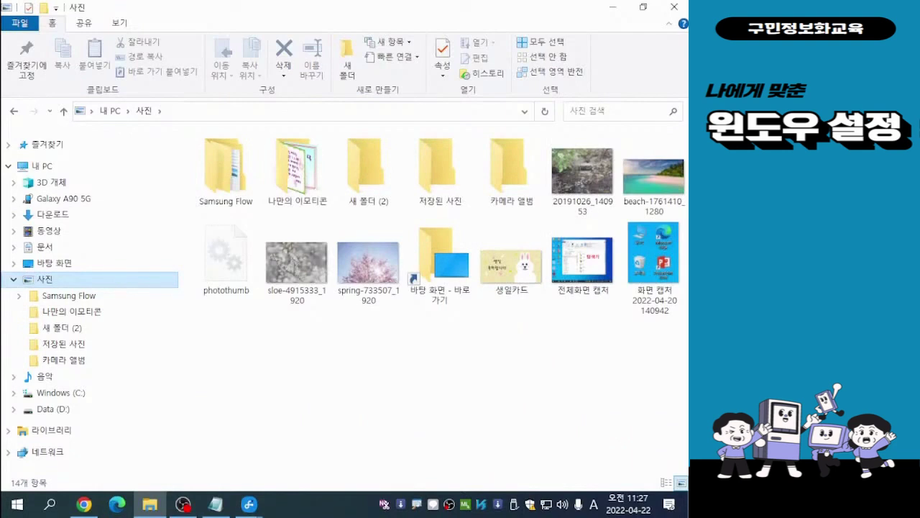
left_click(52, 214)
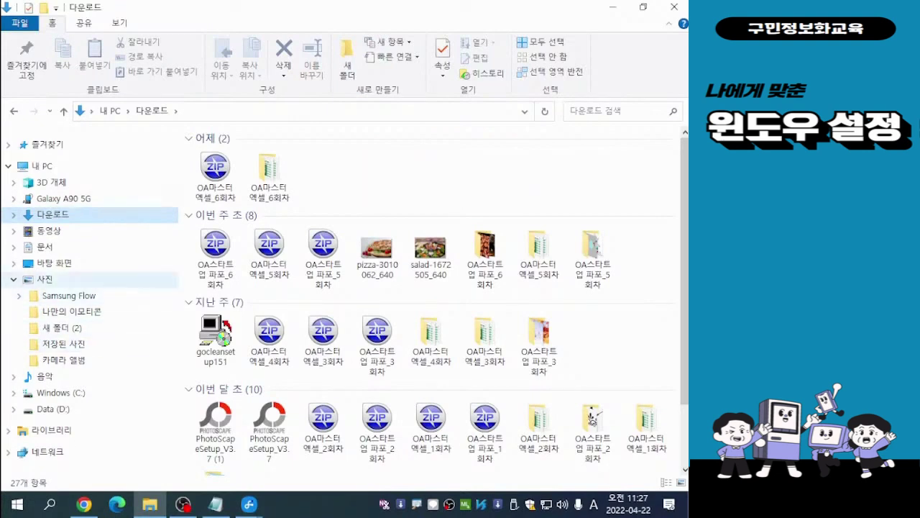
left_click(44, 279)
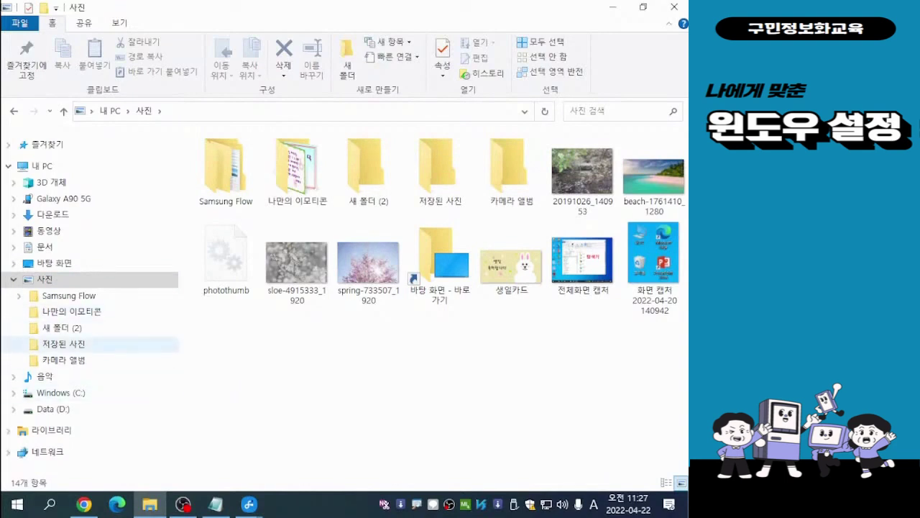
left_click(72, 311)
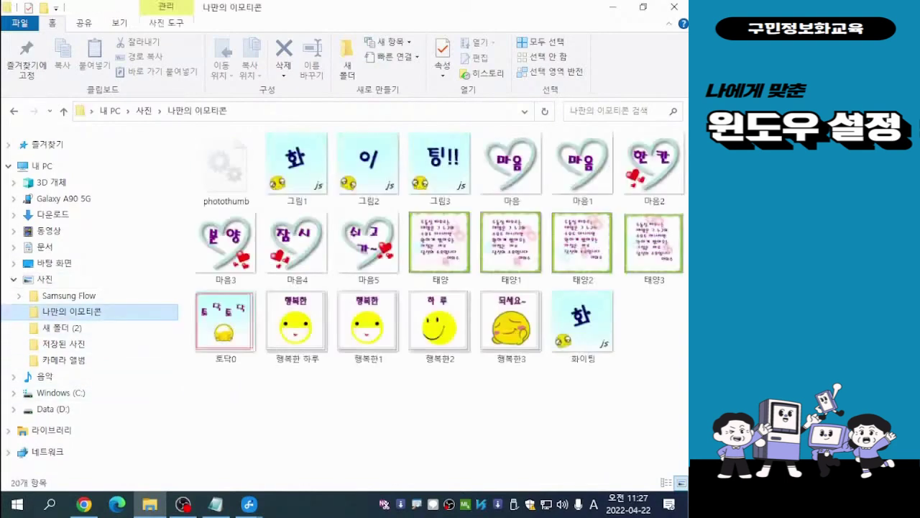
left_click(68, 295)
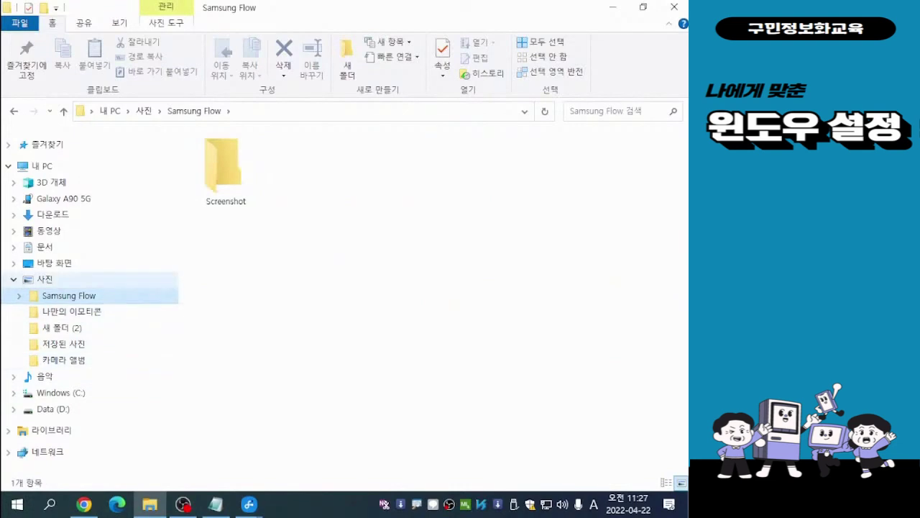
left_click(45, 279)
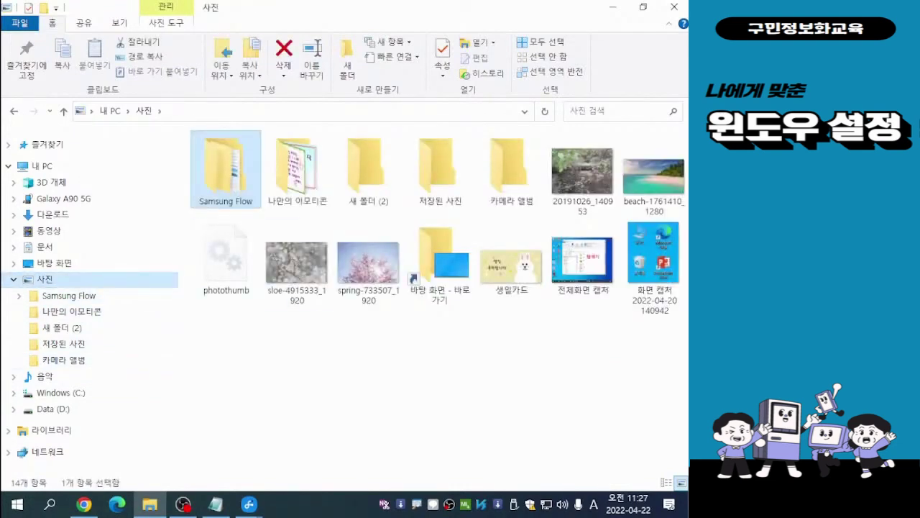
key("Return")
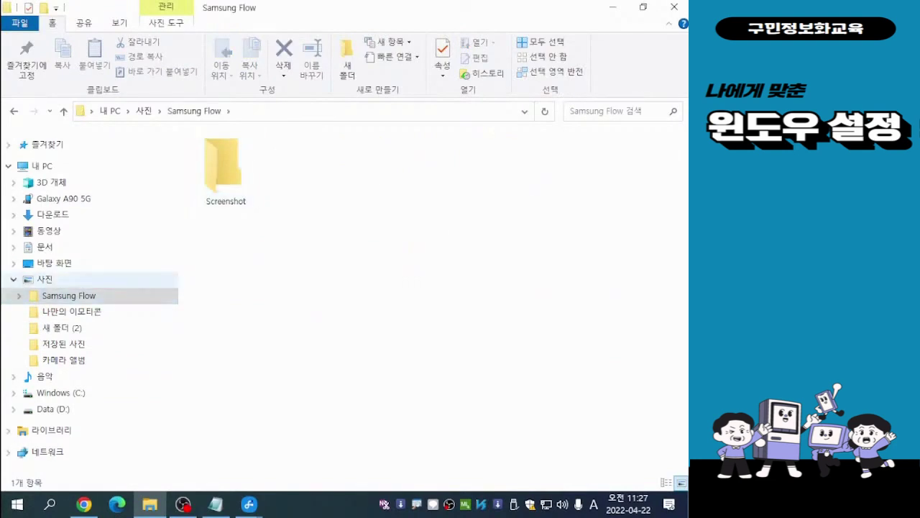
key("BackSpace")
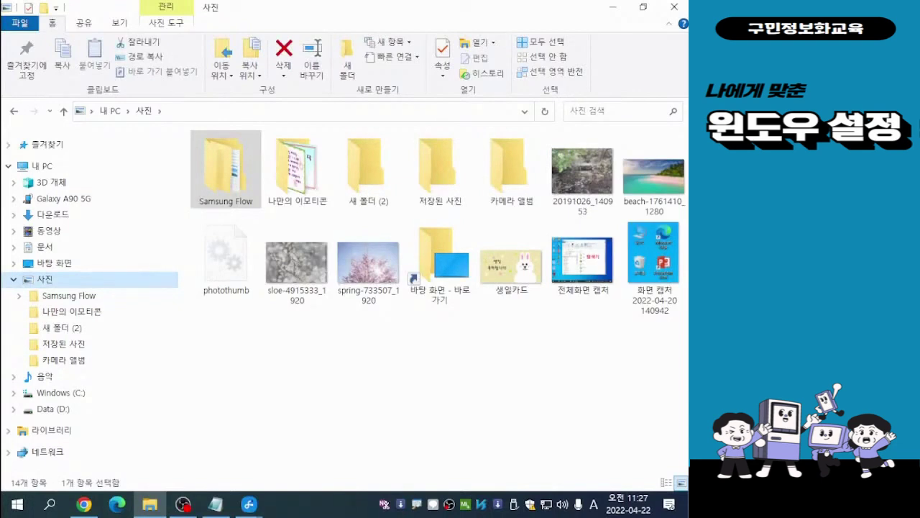
Move the five files downloaded today, from spring-16211 to beach-1852945_1920, out of 다운로드 into the 사진 folder
left_click(53, 214)
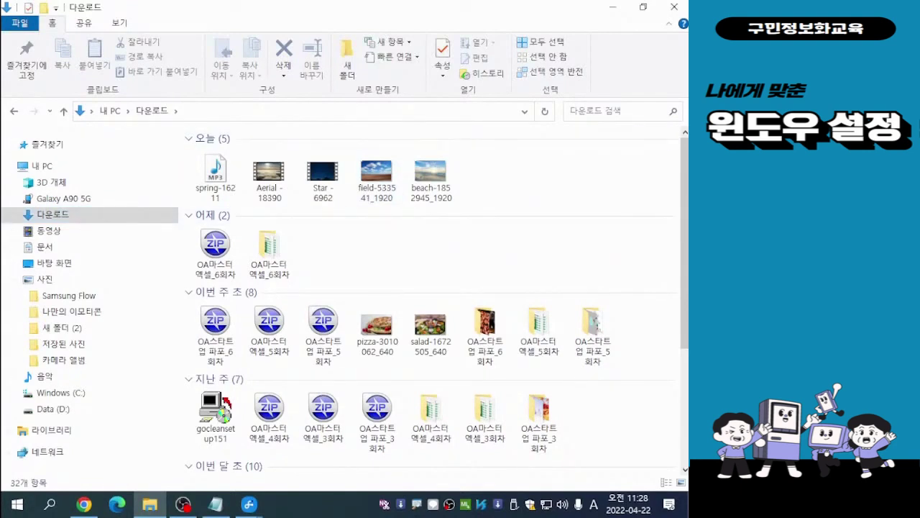
left_click(215, 176)
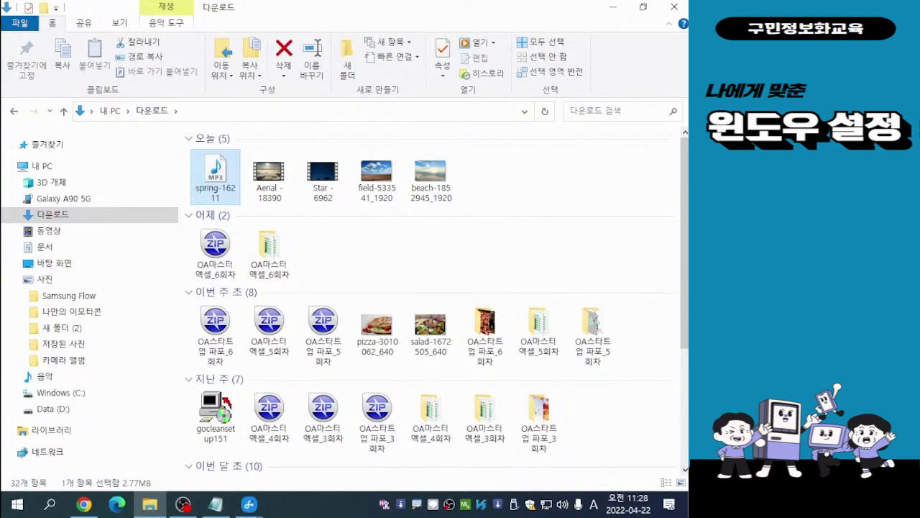
left_click(430, 177, "shift")
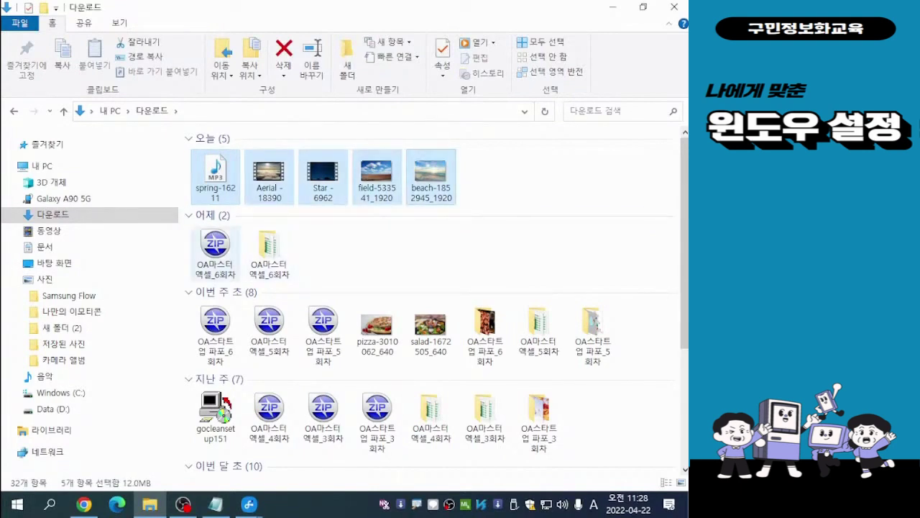
left_click_drag(431, 176, 45, 280)
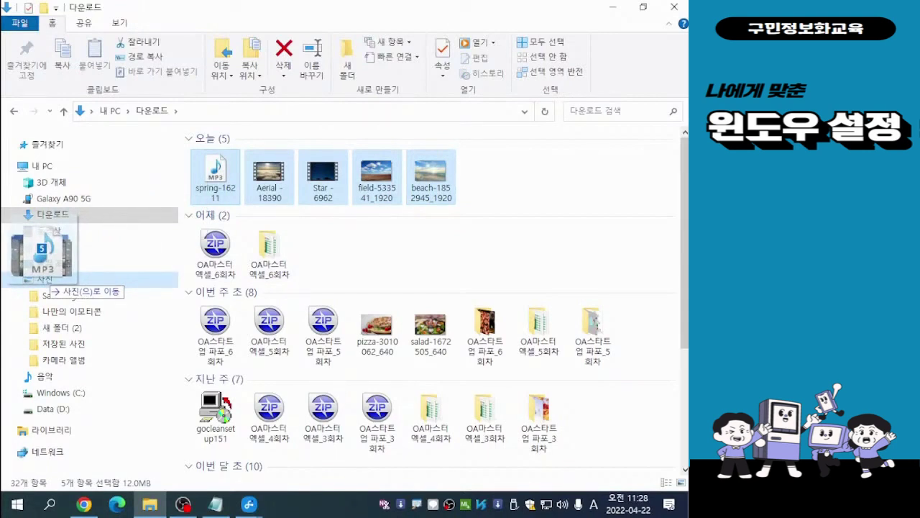
left_click_drag(45, 280, 45, 280)
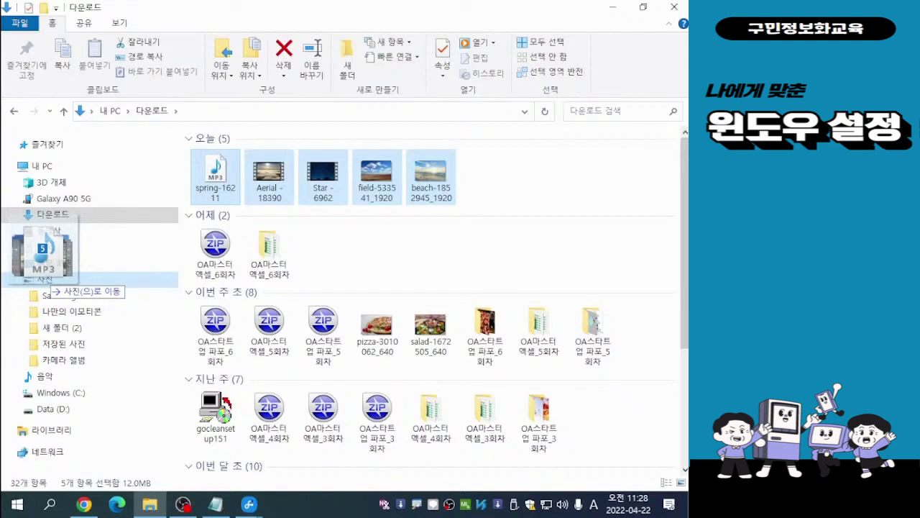
left_click_drag(45, 280, 45, 281)
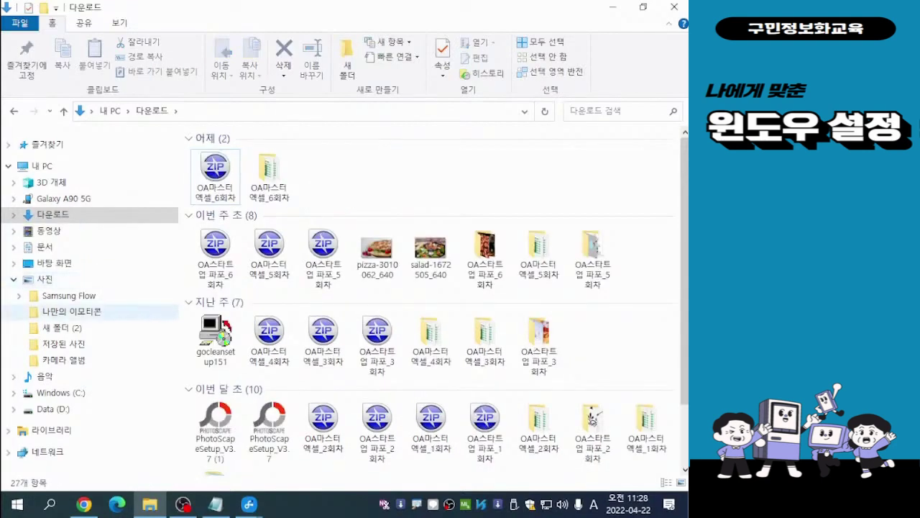
Open the 사진 folder and check the moved files, picking out the beach-1852945_1920 image
left_click(44, 279)
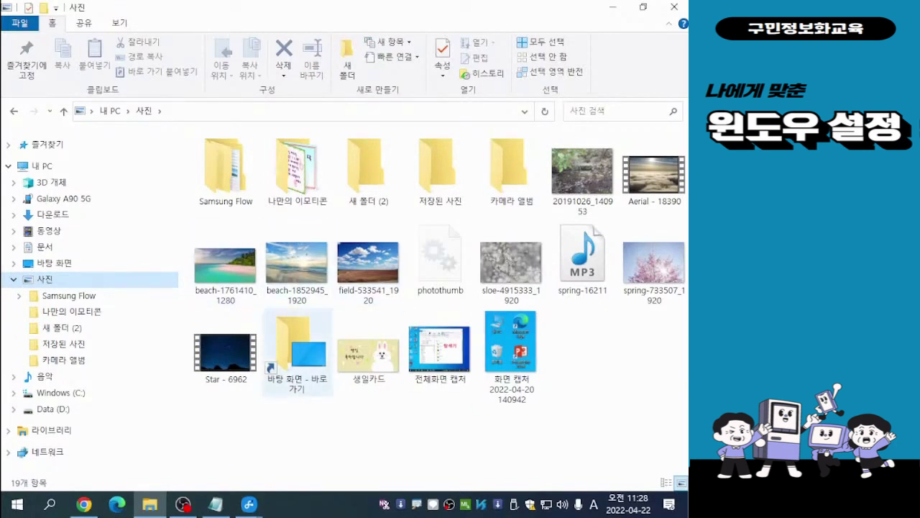
left_click(225, 264)
left_click(296, 264)
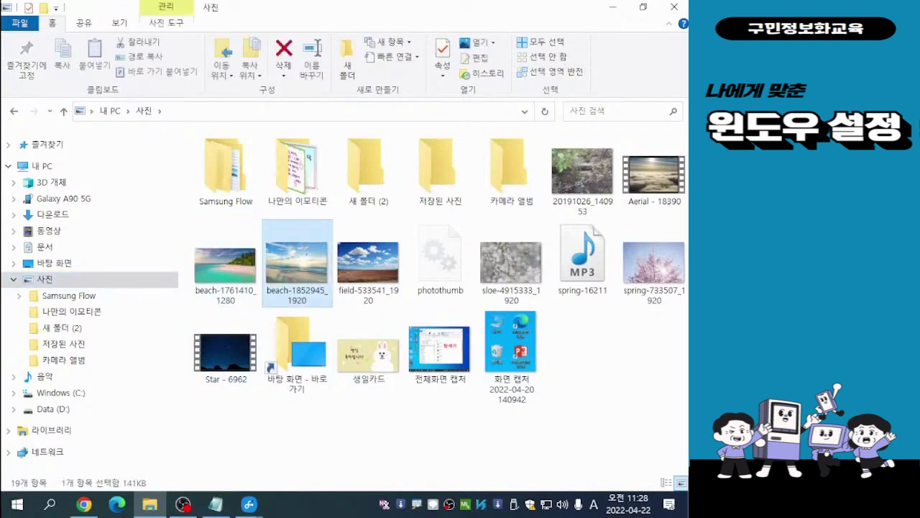
Point out the moved field-533541_1920, spring-16211 and Star - 6962 files in the 사진 folder
left_click(368, 264)
left_click(582, 259)
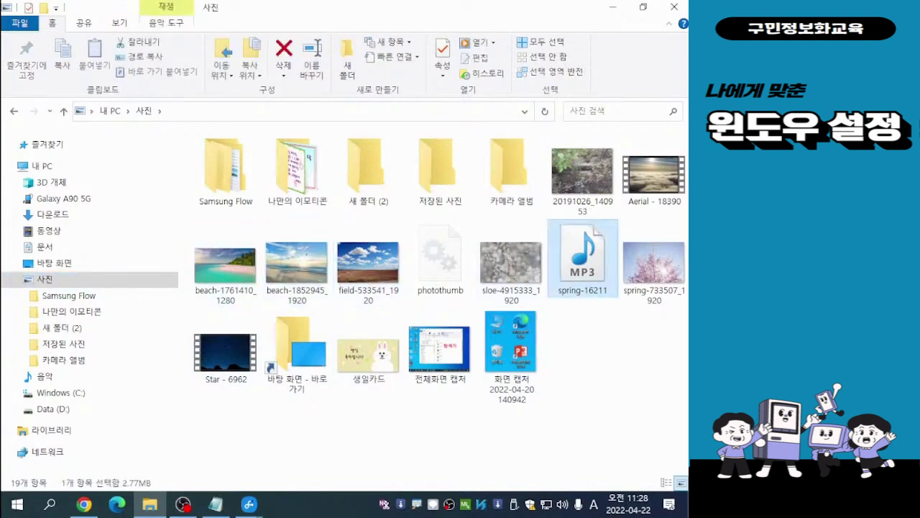
left_click(225, 352)
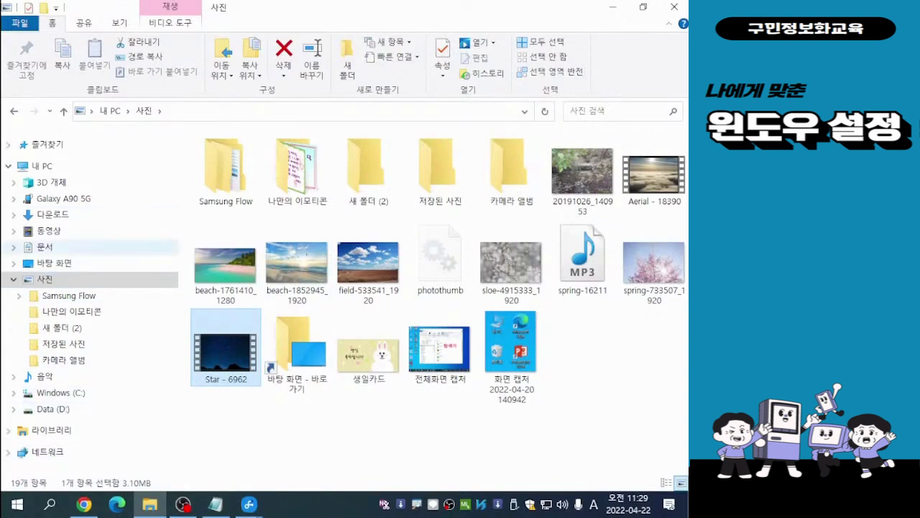
Open the 다운로드 folder and undo the move of the five files into 사진
left_click(53, 214)
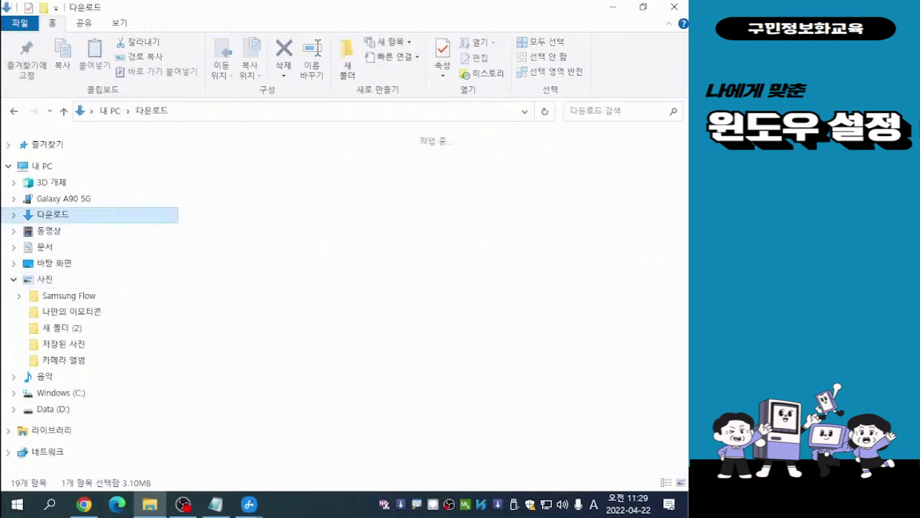
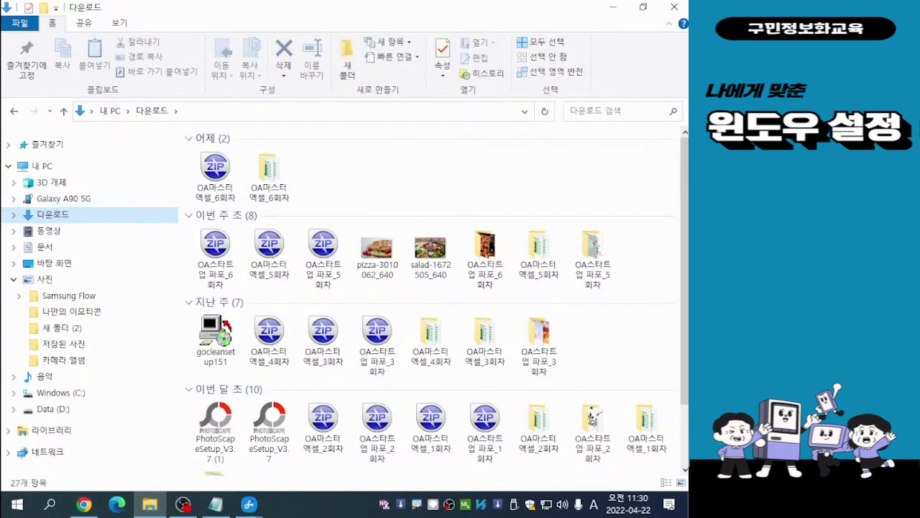
key("ctrl+z")
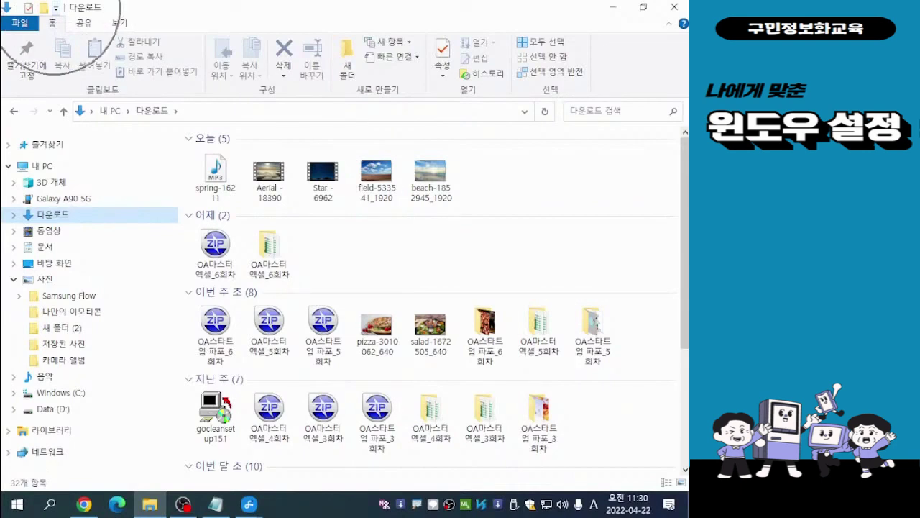
Add the 실행 취소 and 다시 실행 commands to the quick access toolbar and review its customization options
left_click(55, 8)
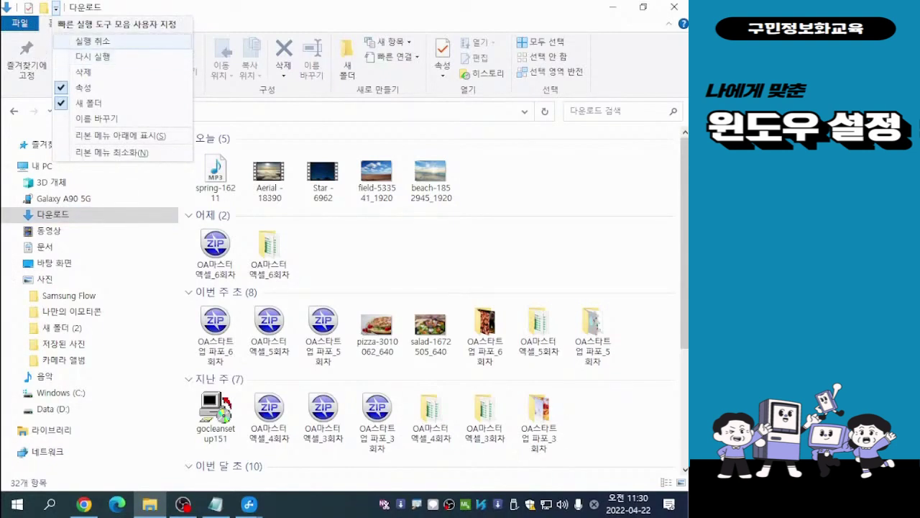
left_click(93, 41)
left_click(70, 7)
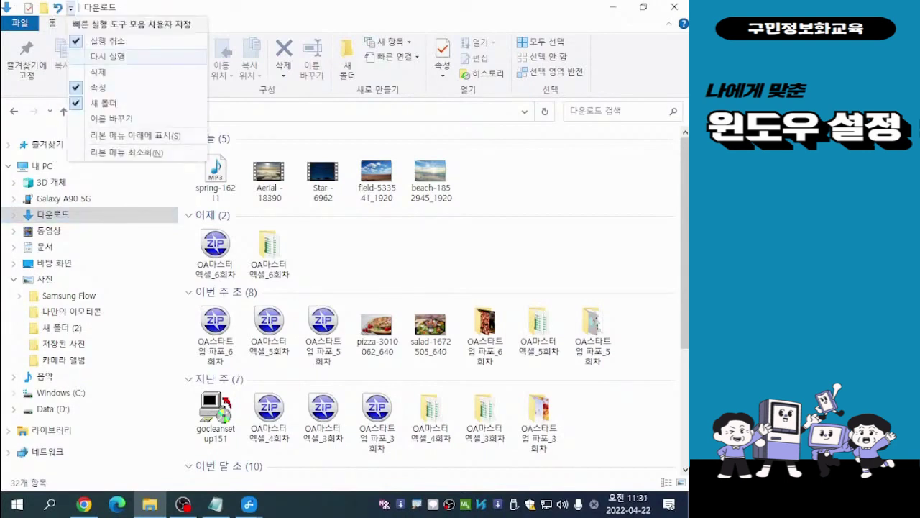
left_click(107, 57)
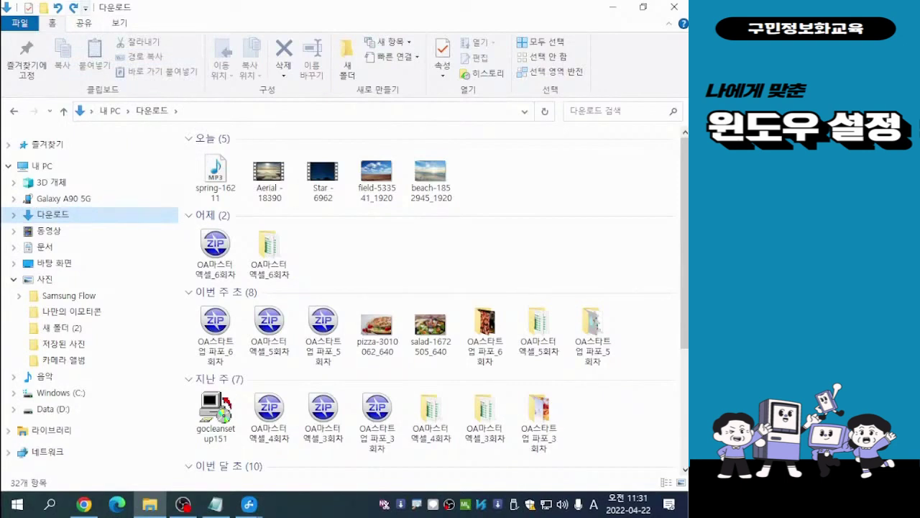
left_click(85, 8)
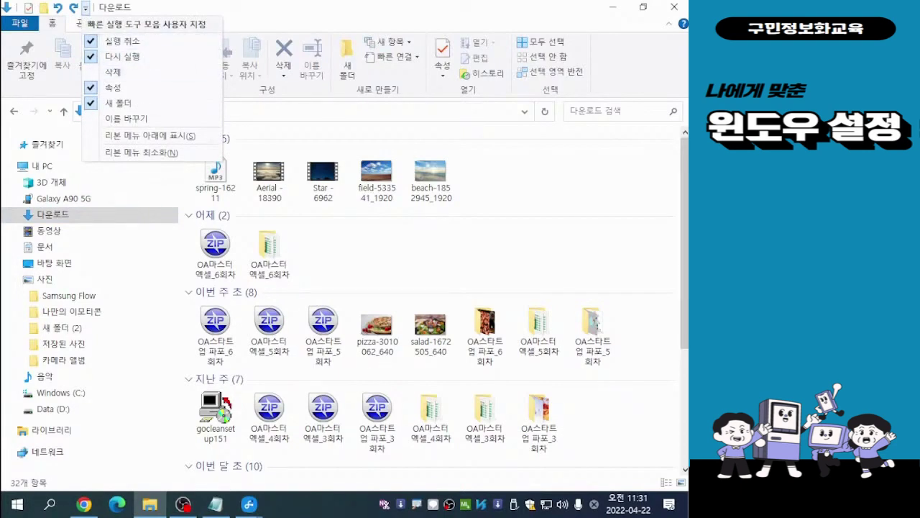
key("Escape")
left_click(85, 8)
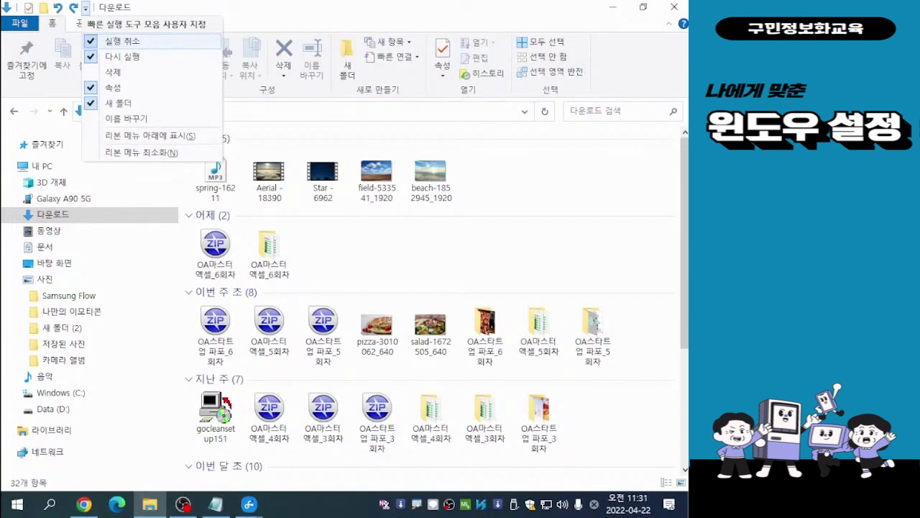
key("Escape")
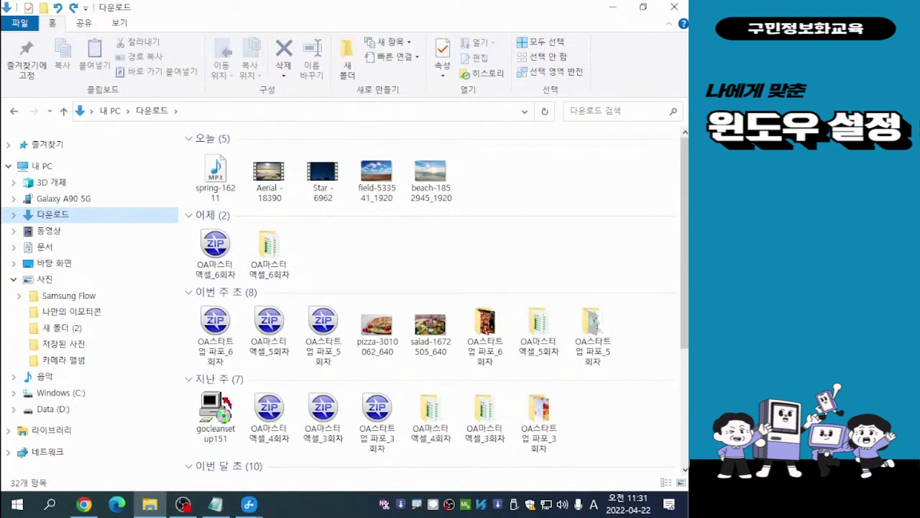
key("alt+Tab")
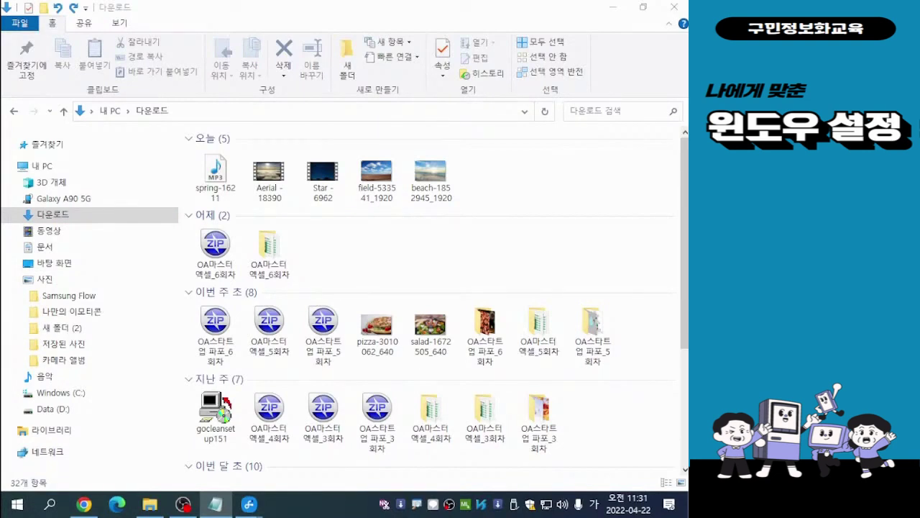
key("Hangul")
key("Hangul")
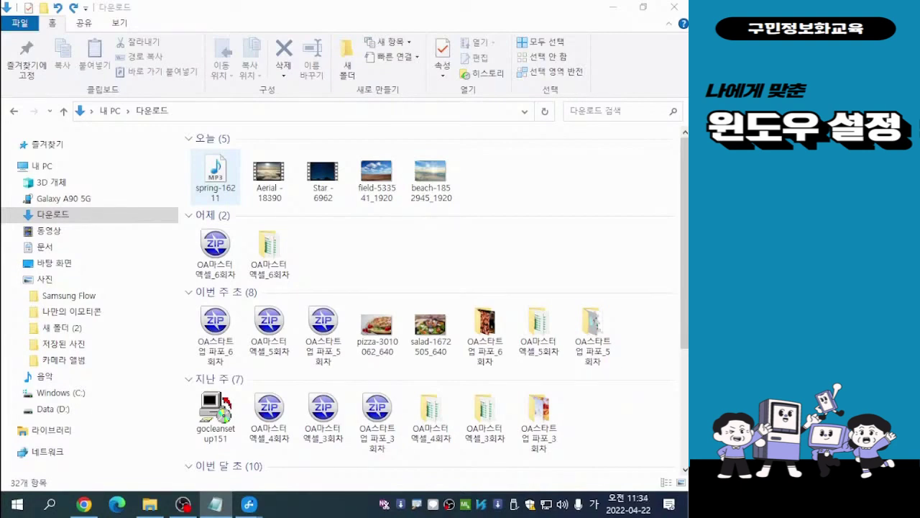
Switch the input language to Korean and rename the spring-16211 MP3 file in 다운로드 as 봄노래
left_click(216, 176)
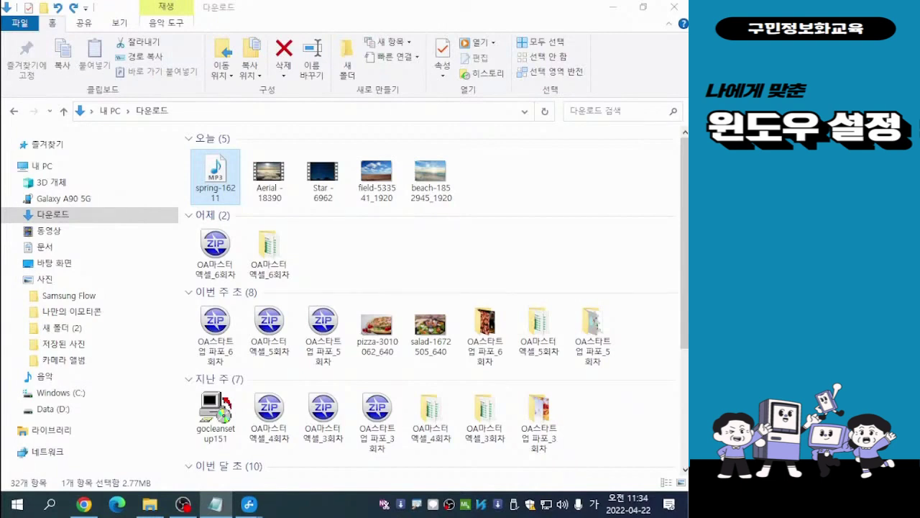
key("ctrl")
key("ctrl")
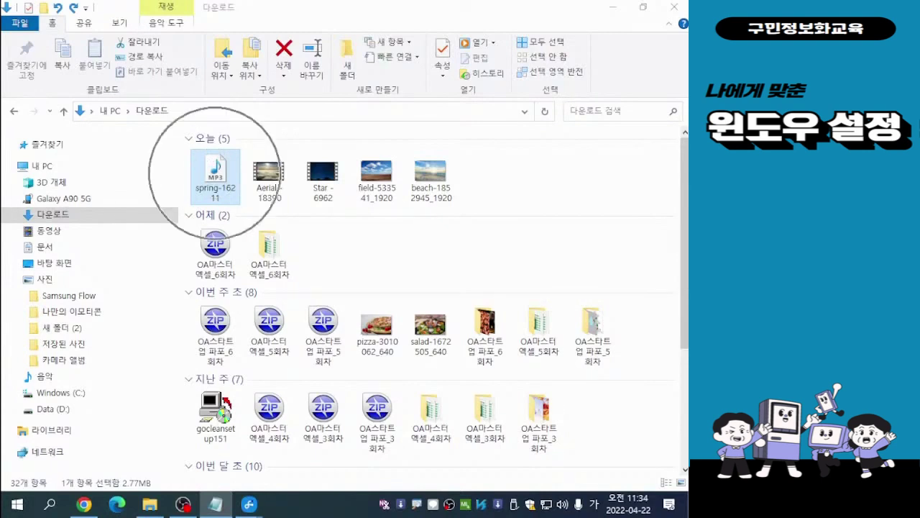
left_click(216, 174)
right_click(215, 173)
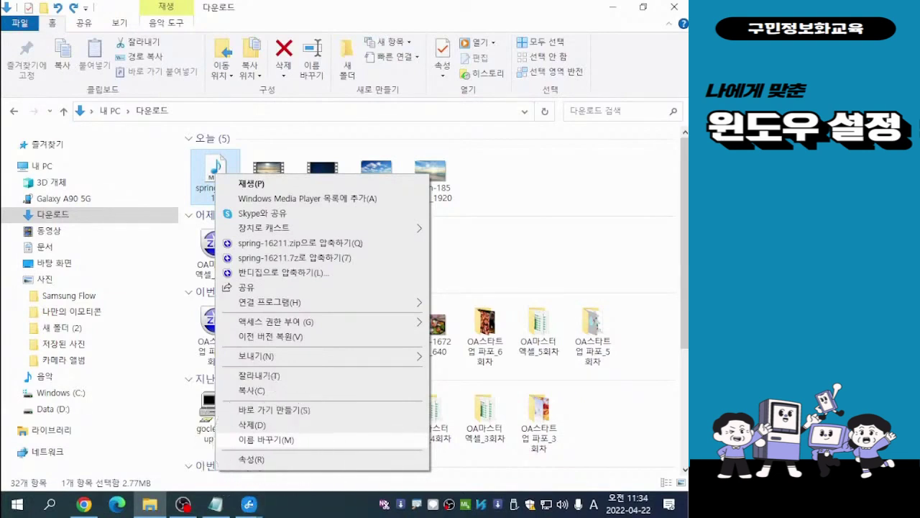
left_click(266, 439)
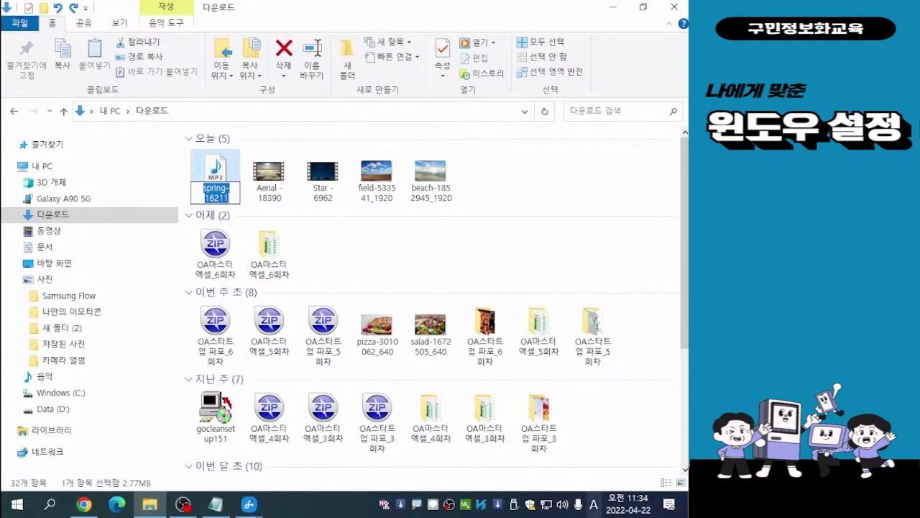
left_click(594, 504)
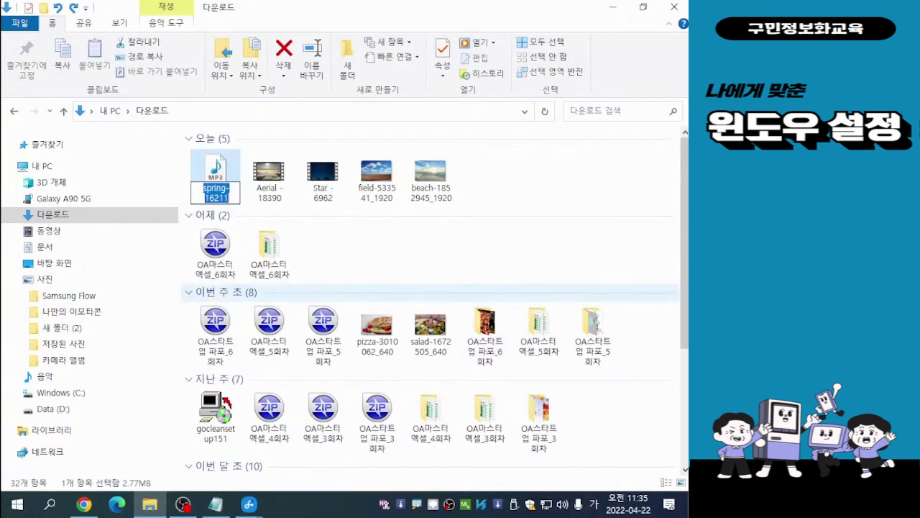
type("봄")
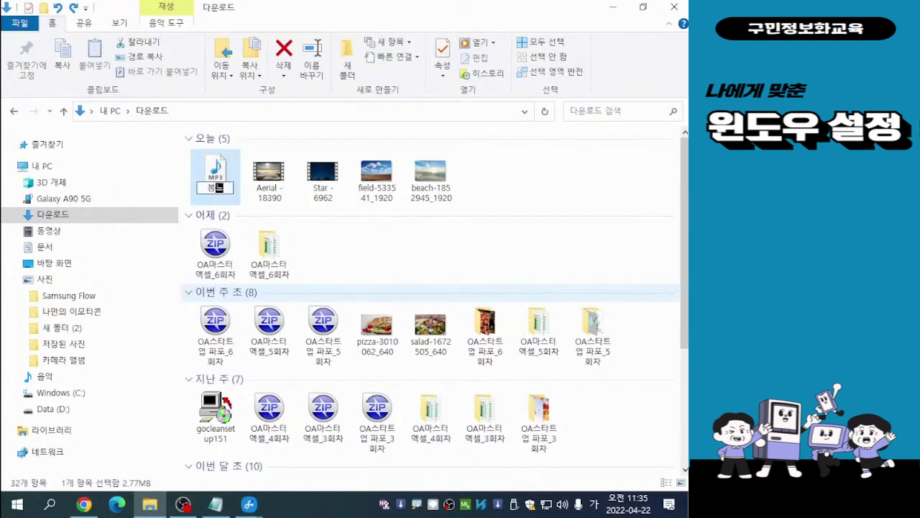
type("노래")
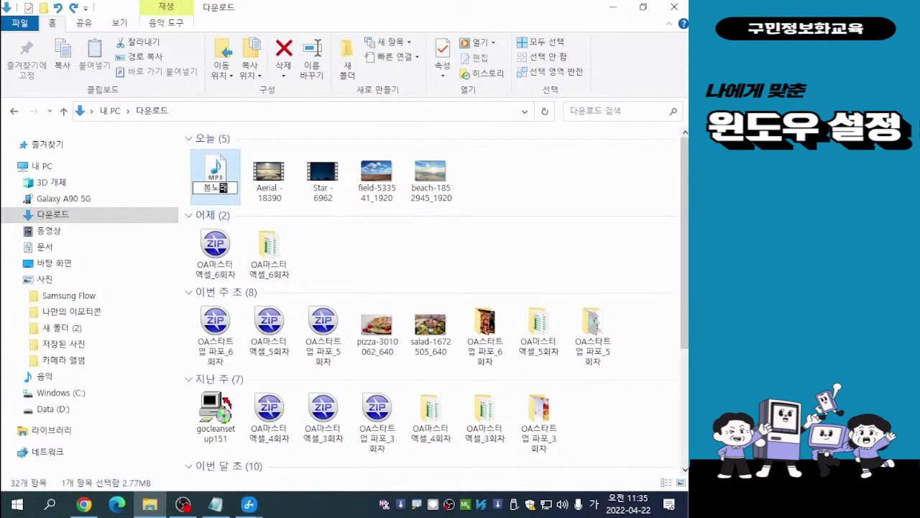
key("Return")
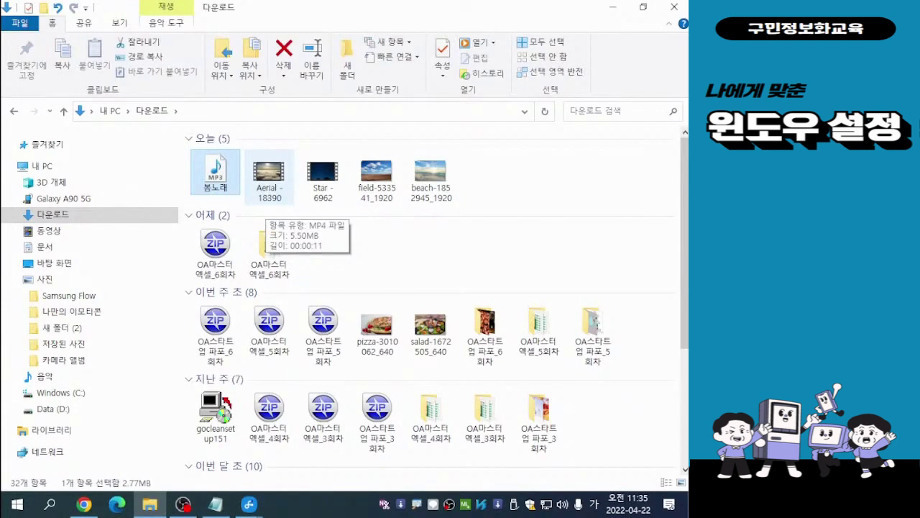
Rename the Aerial - 18390 video in 다운로드 as 하늘
left_click(268, 192)
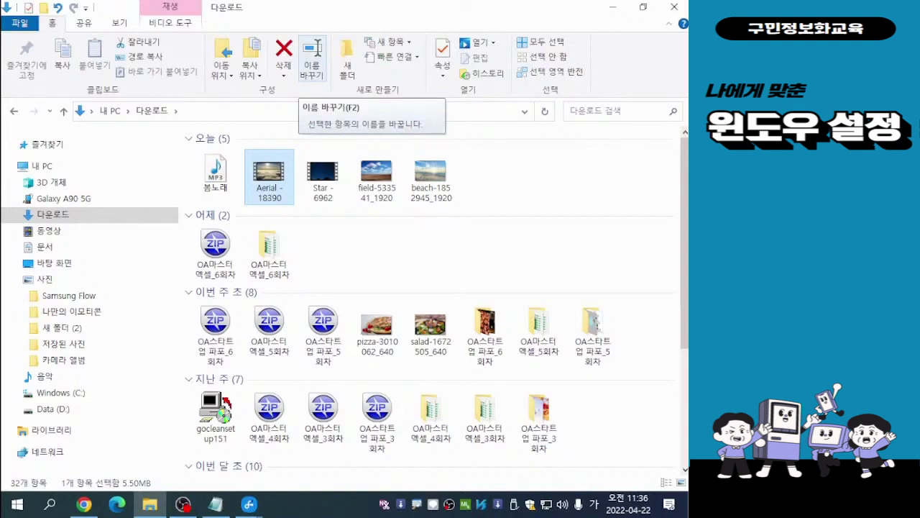
left_click(311, 68)
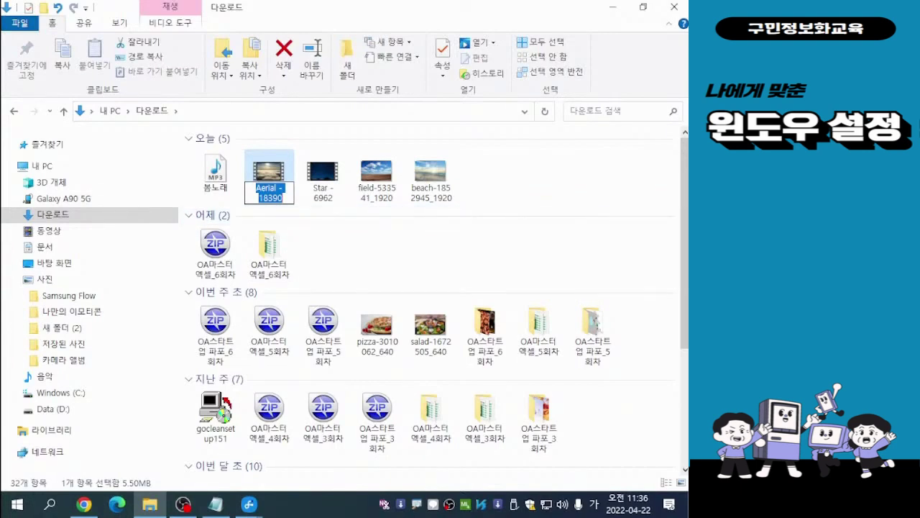
type("하늘")
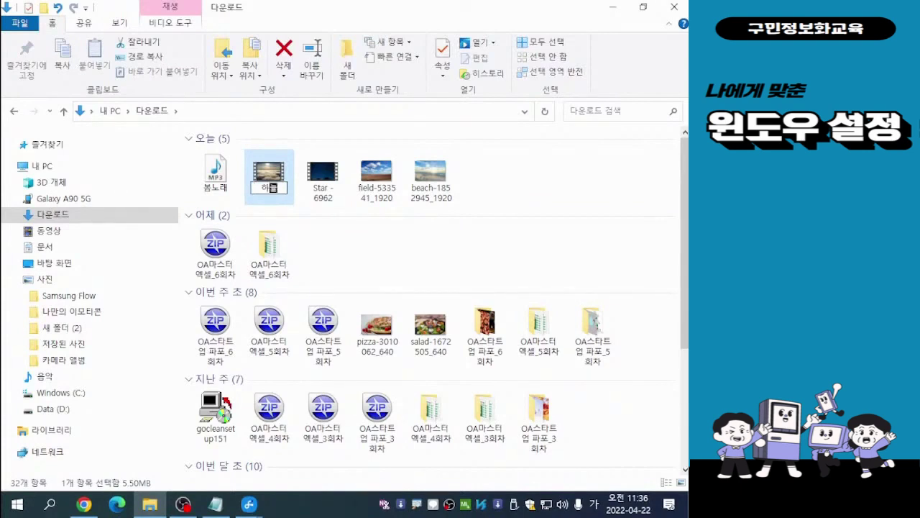
key("Return")
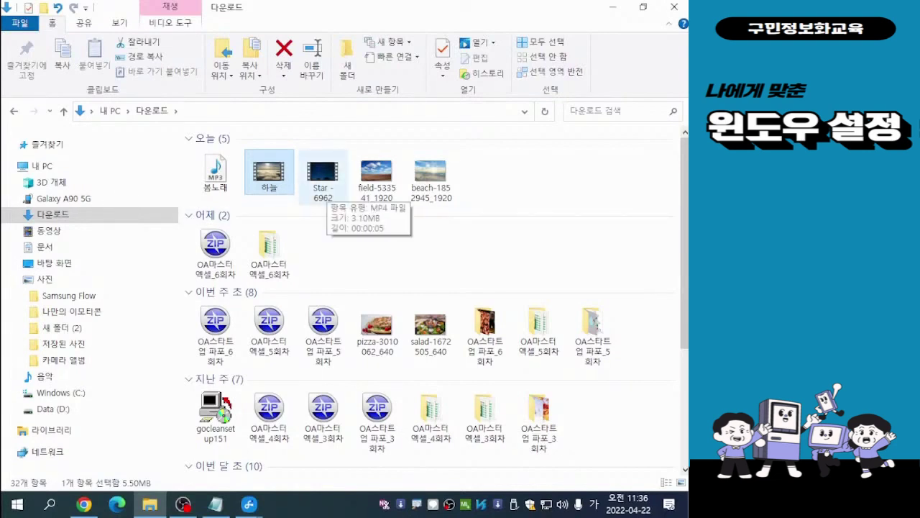
Rename the Star - 6962 video in 다운로드 as 하늘1
left_click(327, 185)
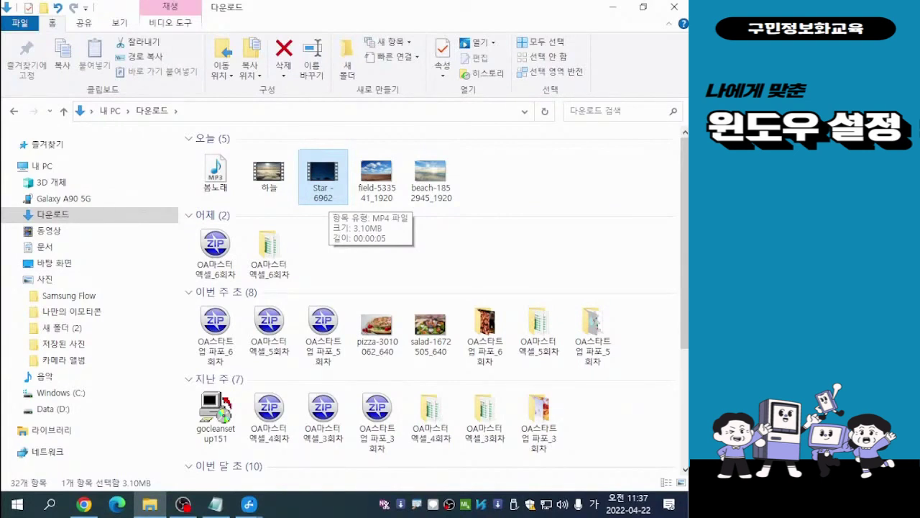
key("F2")
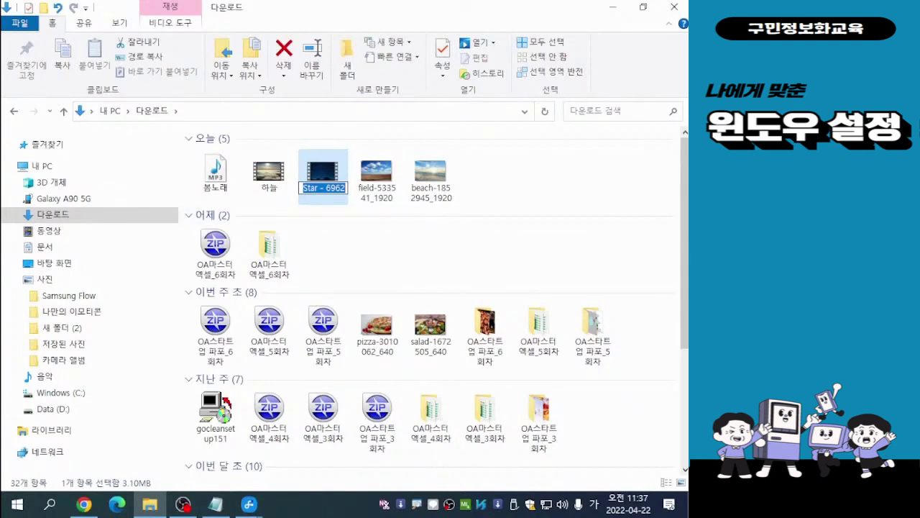
type("하")
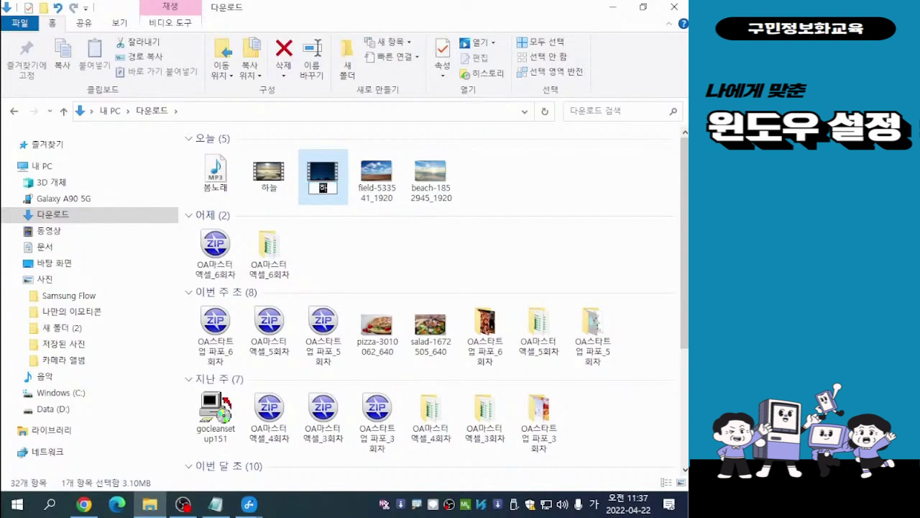
type("늘1")
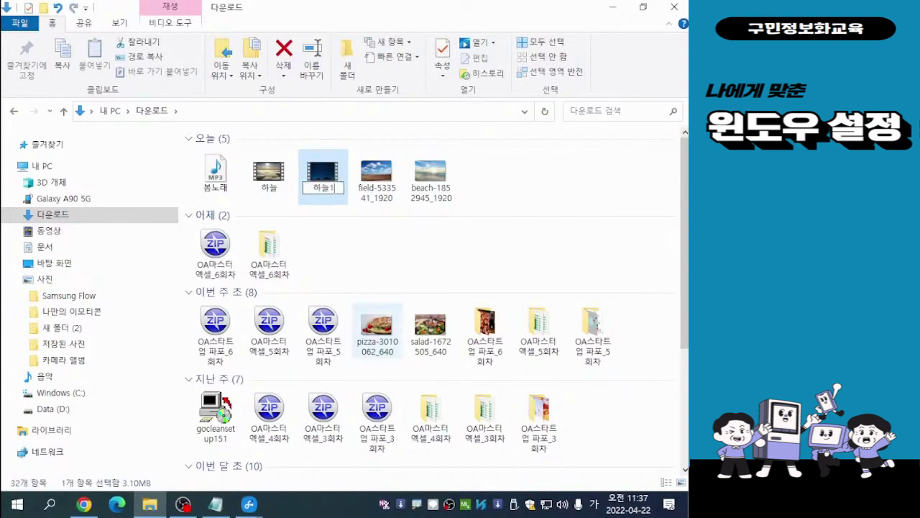
key("Return")
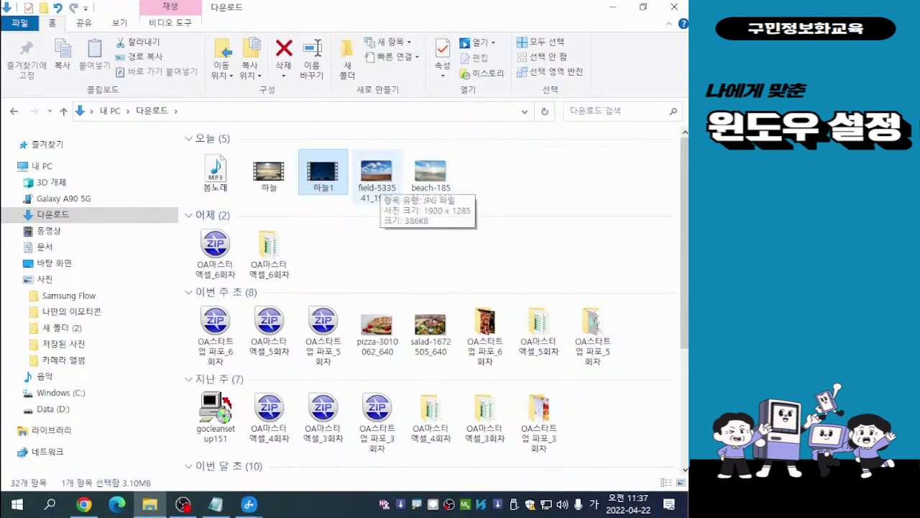
Rename the field-533541_1920 image in 다운로드 as 하늘
left_click(377, 176)
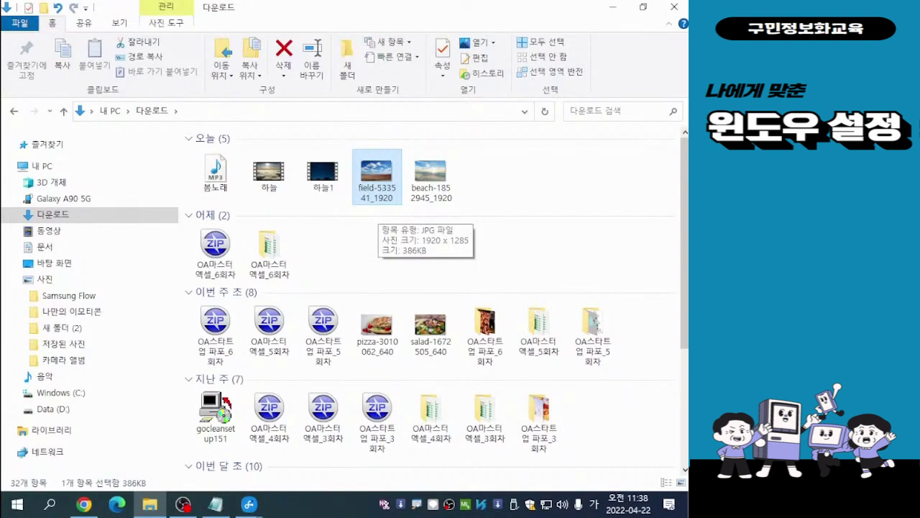
key("F2")
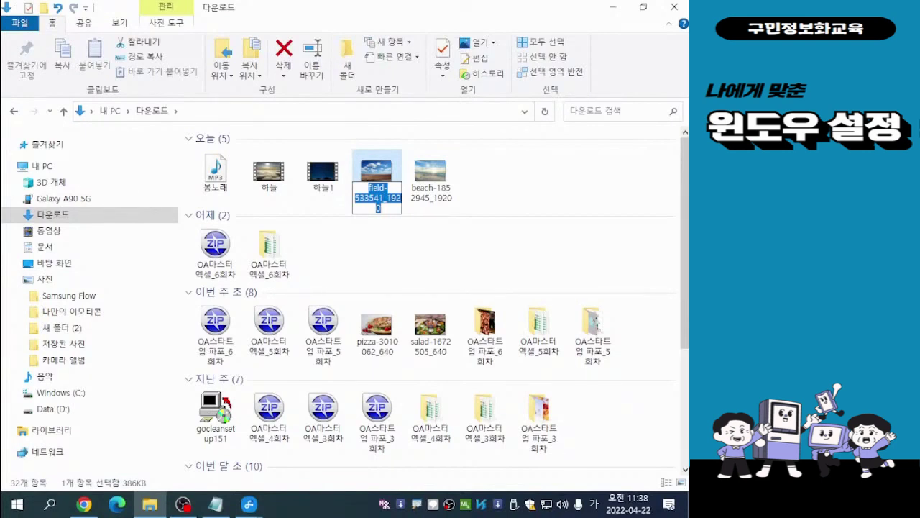
type("하늘")
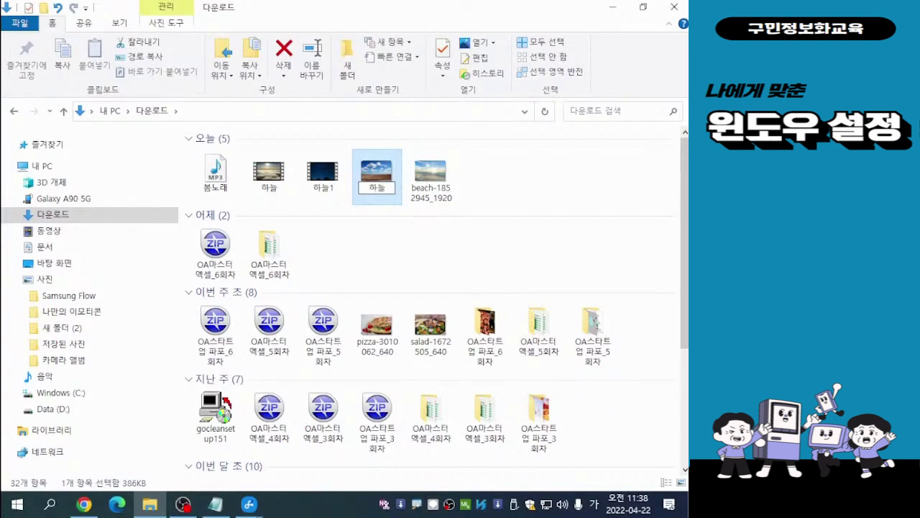
key("Return")
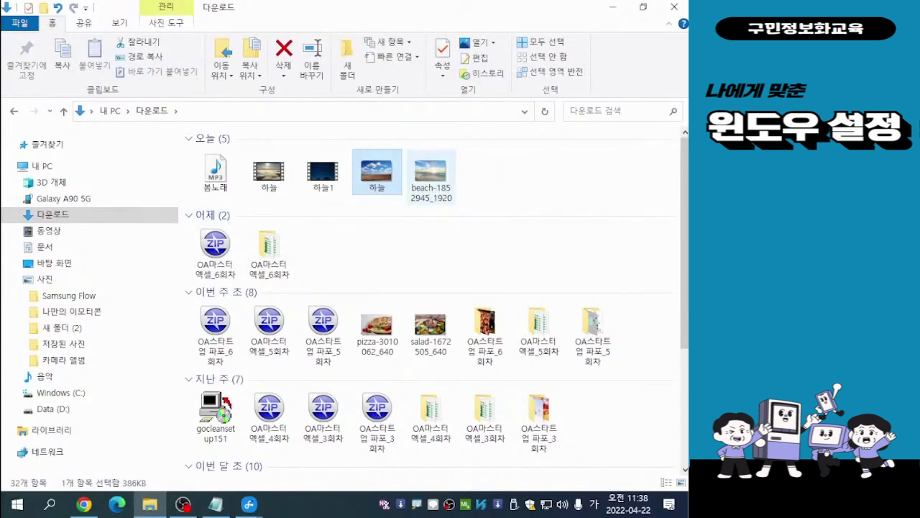
Rename the beach-1852945_1920 image in 다운로드 as 하늘1
left_click(430, 176)
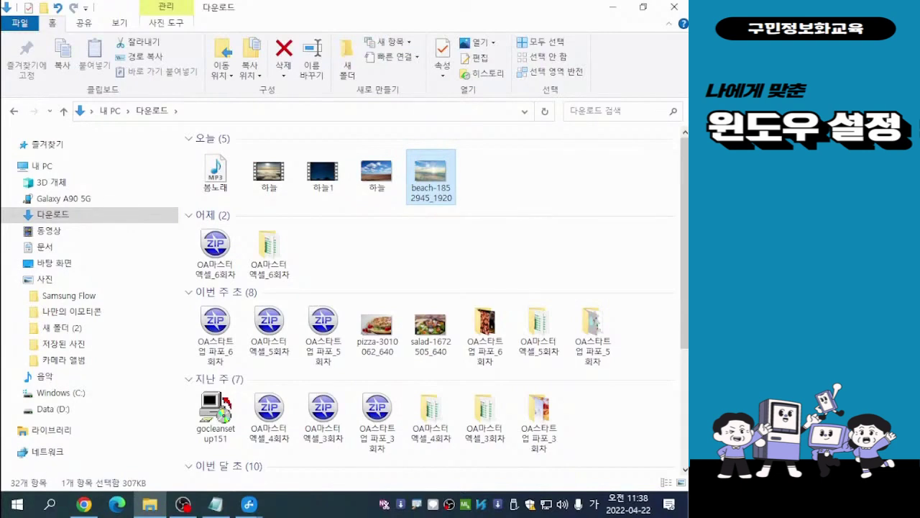
key("F2")
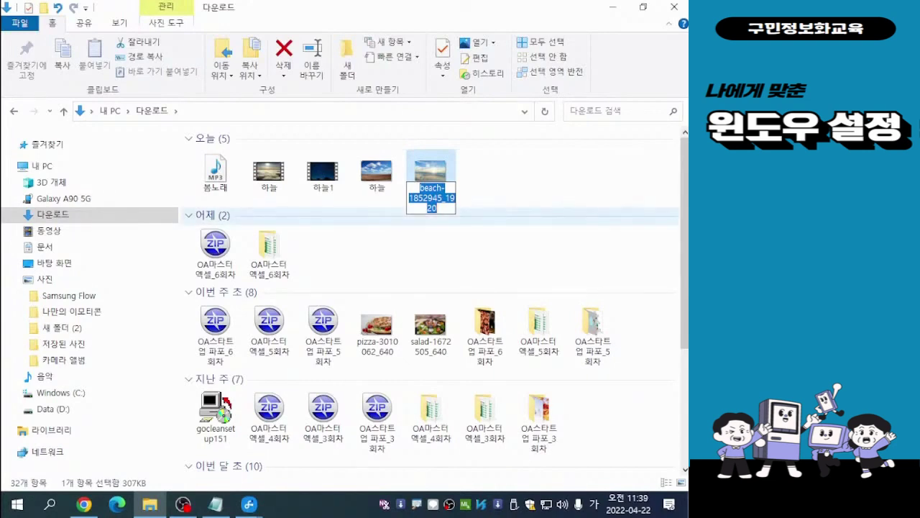
type("하늘")
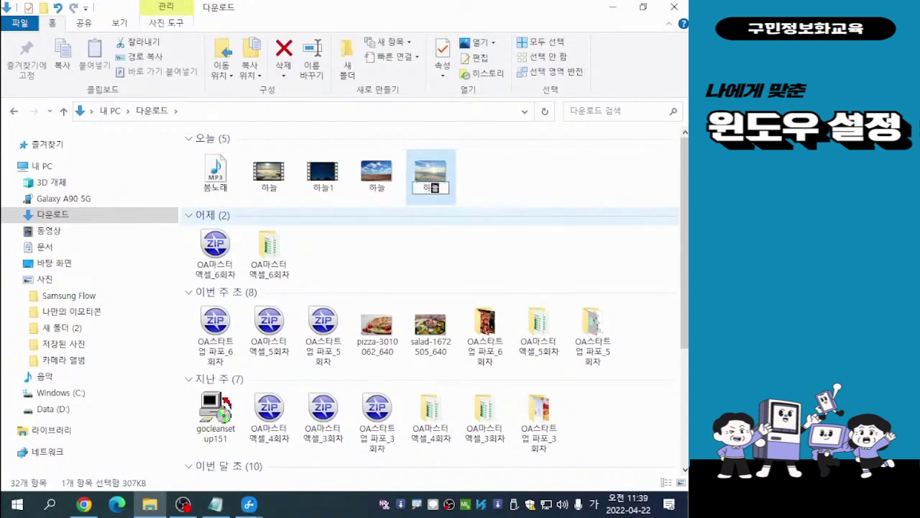
type("1")
key("Return")
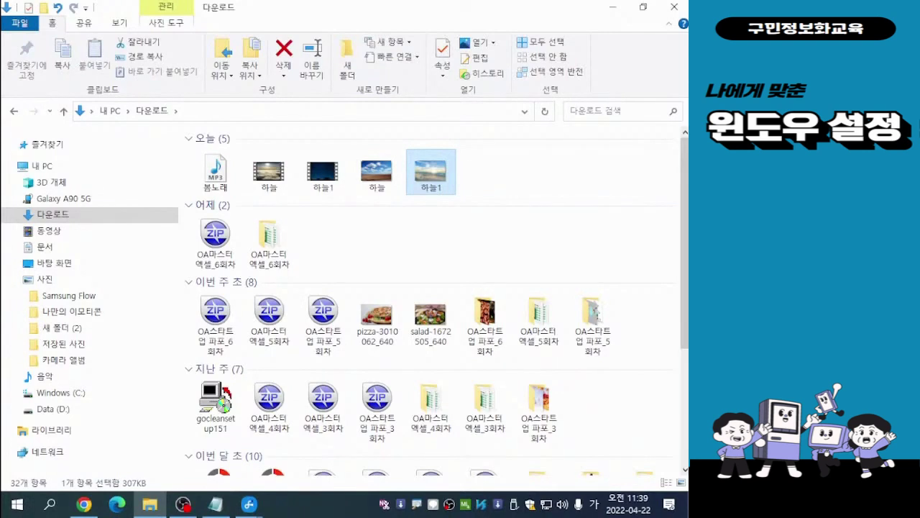
right_click(432, 173)
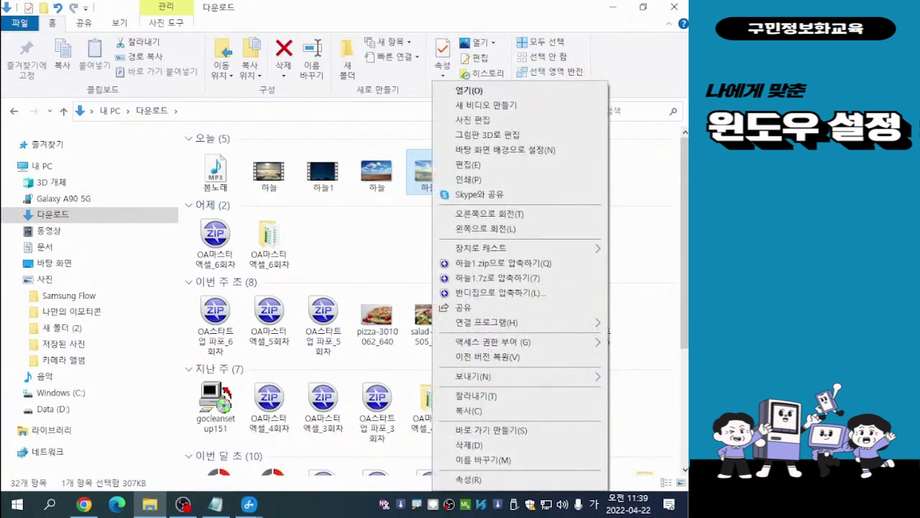
left_click(642, 252)
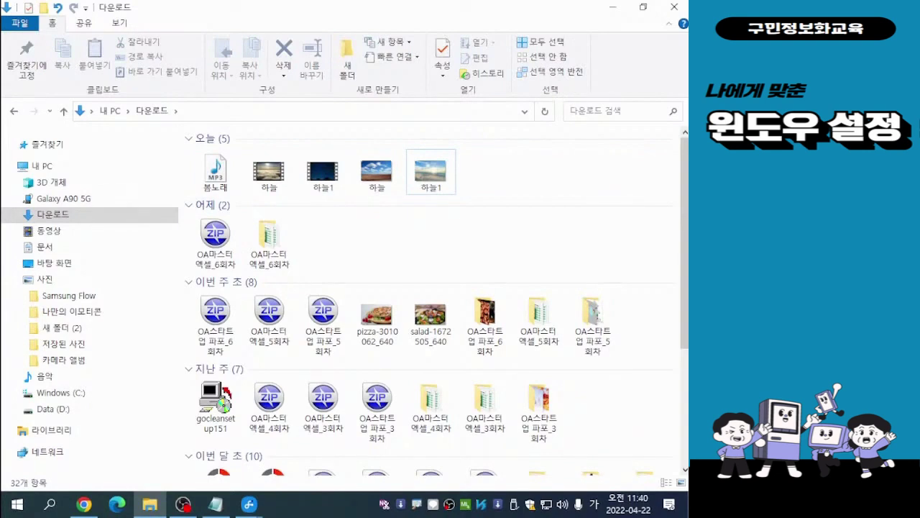
Move the five renamed files from 봄노래 through the 하늘1 image out of 다운로드 into the 사진 folder
left_click(216, 173)
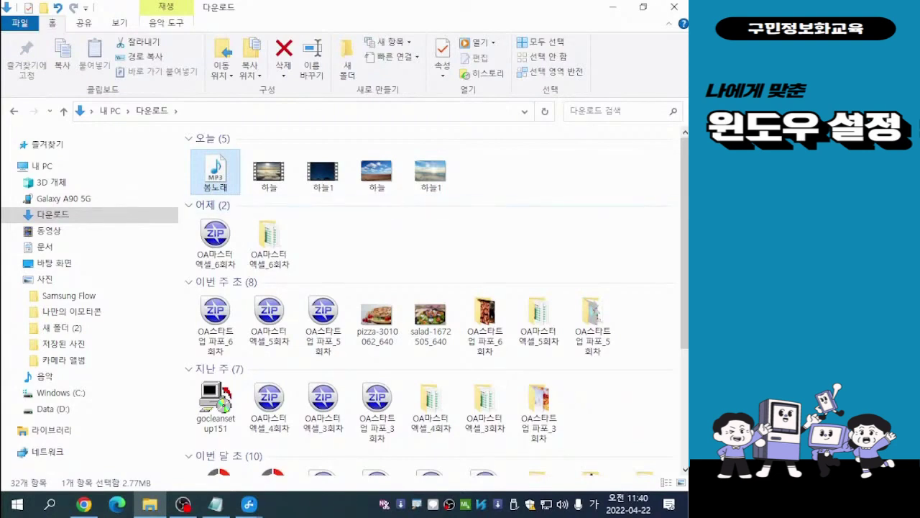
left_click(430, 172, "shift")
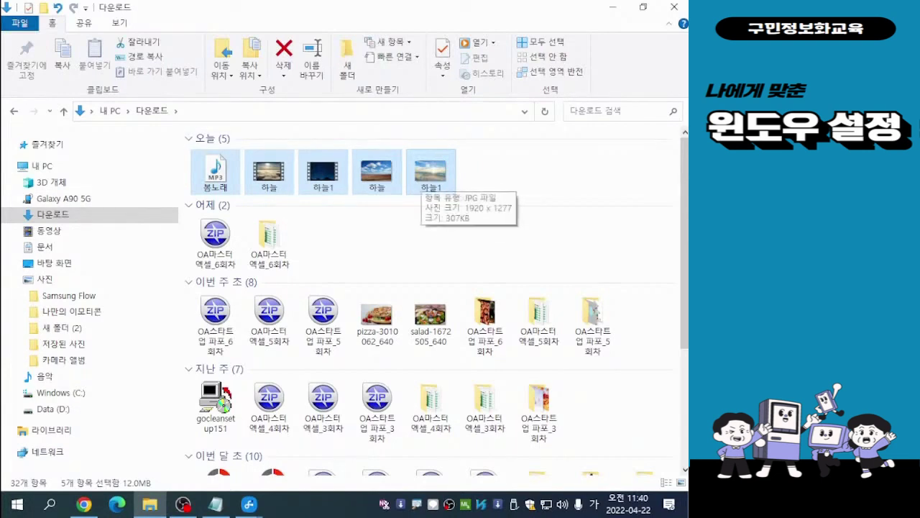
right_click(422, 176)
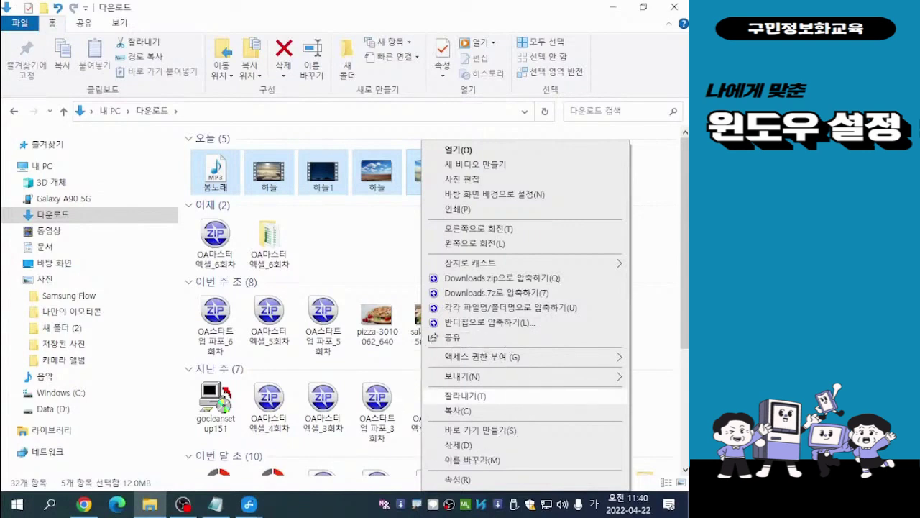
left_click(464, 395)
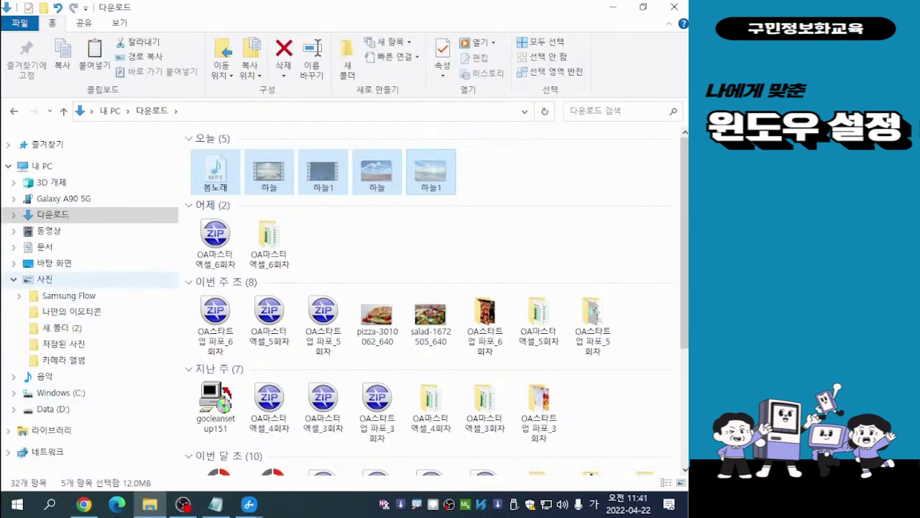
left_click(45, 279)
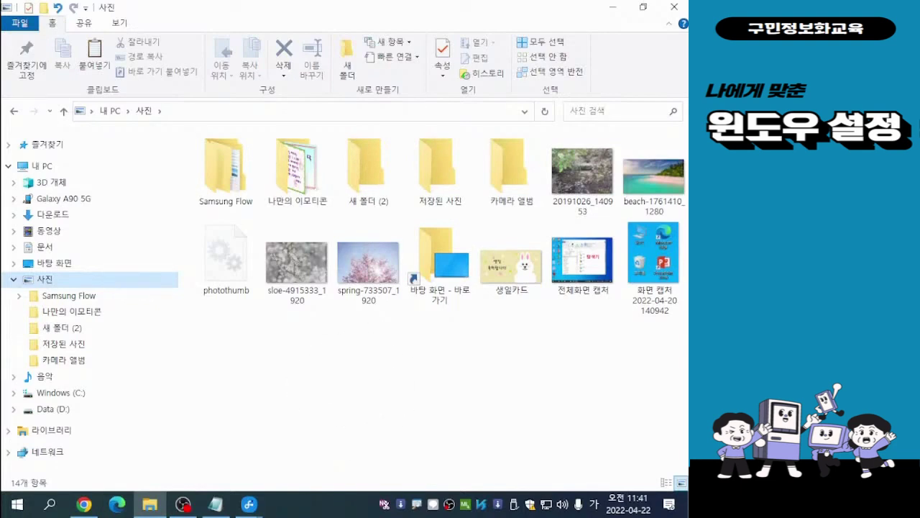
right_click(356, 180)
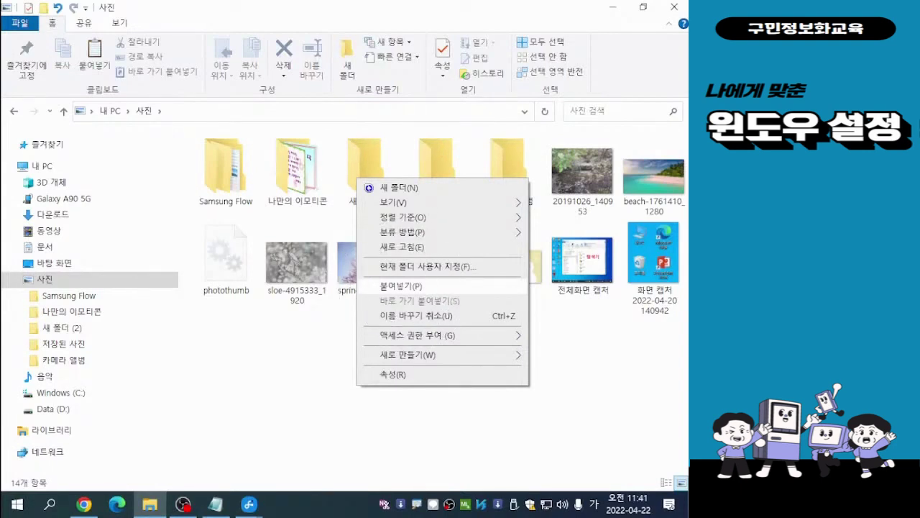
left_click(401, 285)
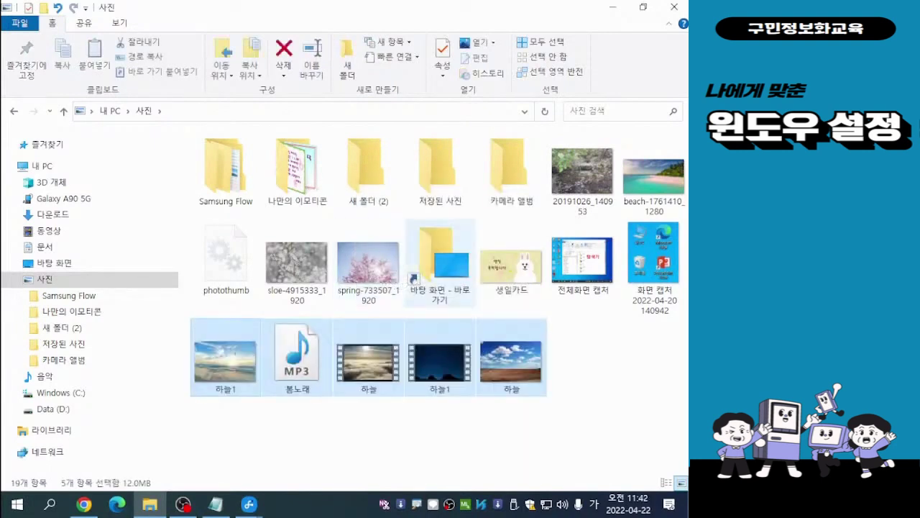
left_click(424, 438)
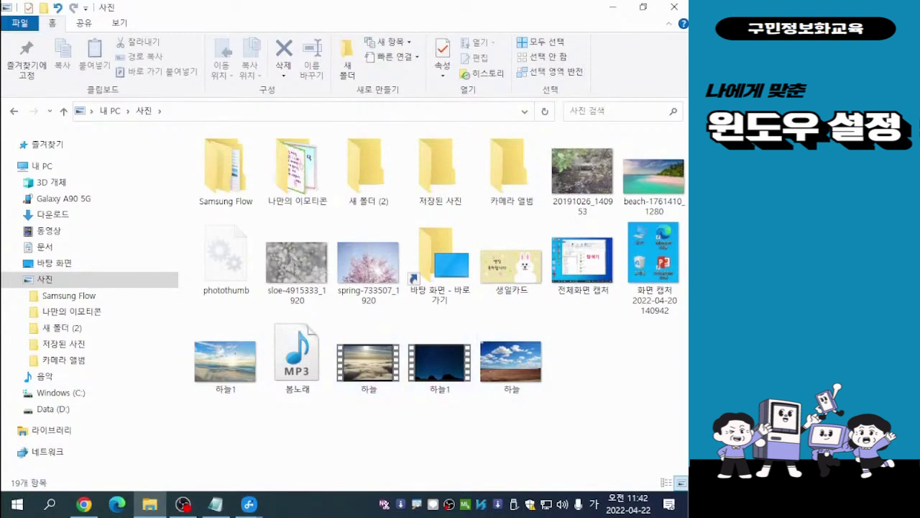
Show the contents of the 사진 folder in the 자세히 layout
key("alt+Tab")
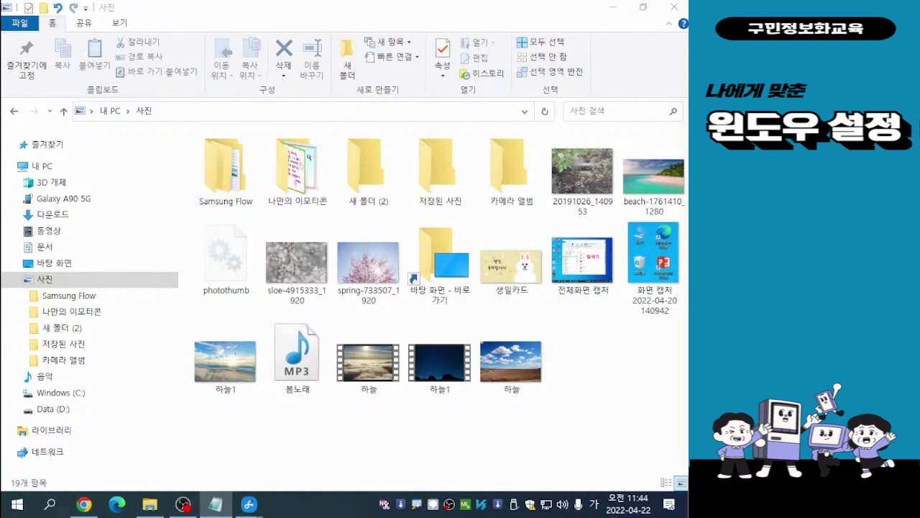
key("alt+Tab")
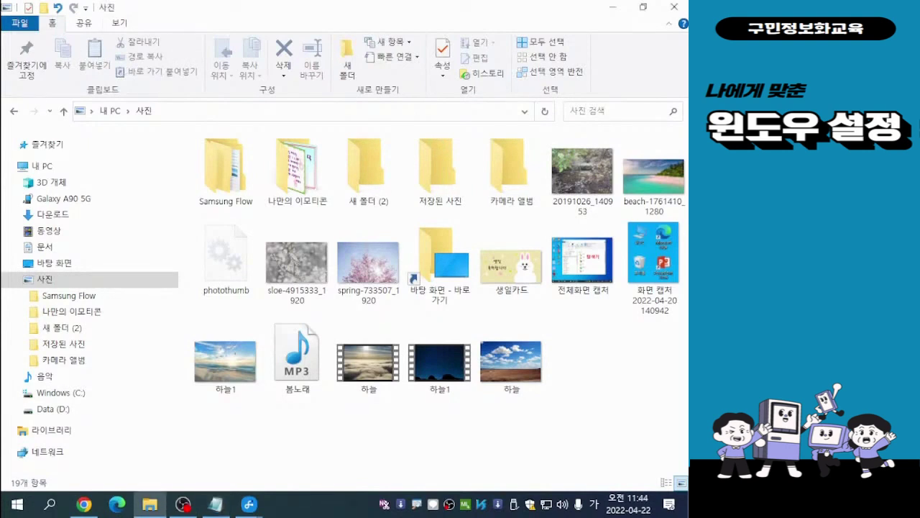
left_click(119, 23)
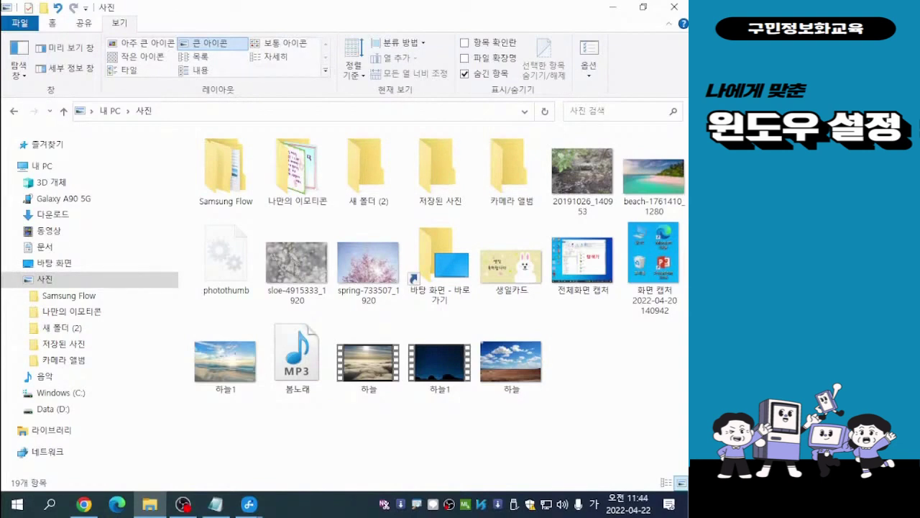
left_click(275, 56)
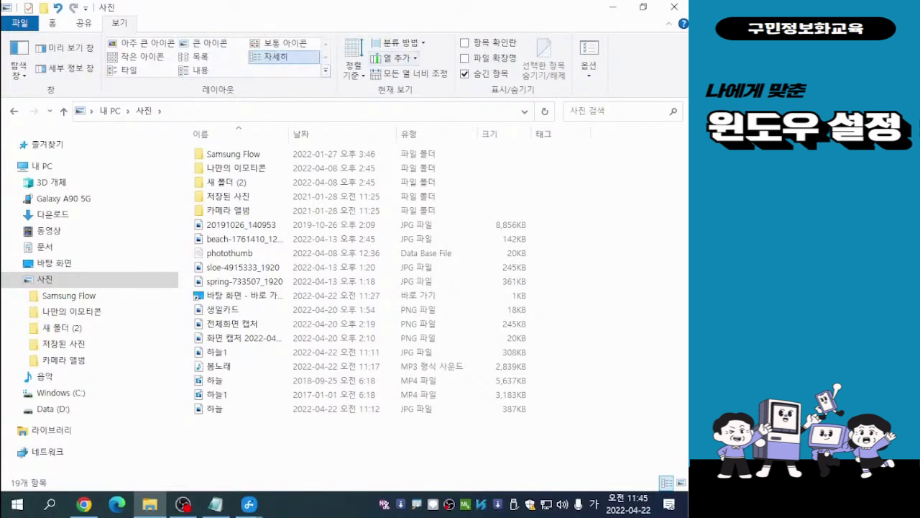
Examine the file types in the 유형 column up close, framing the JPG, MP3 and MP4 entries in red
key("alt+Tab")
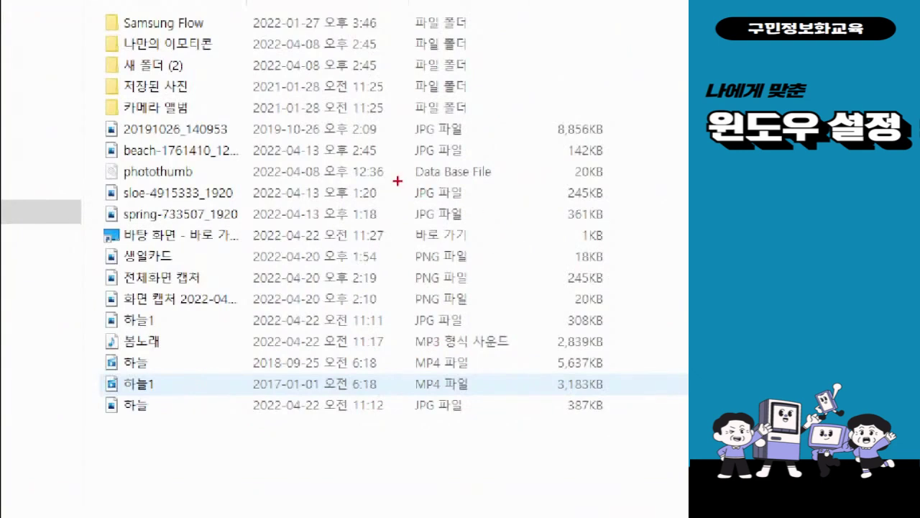
left_click_drag(404, 184, 484, 219)
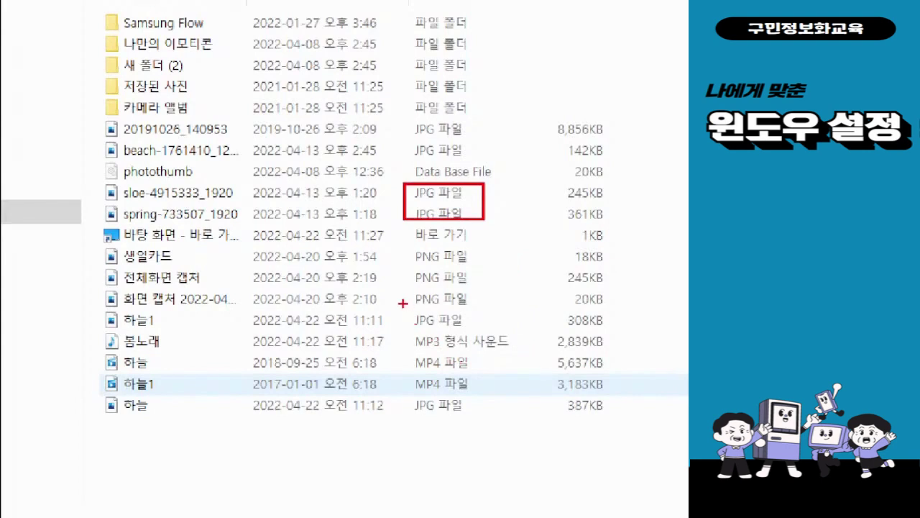
mouse_move(402, 301)
left_mouse_down()
mouse_move(495, 365)
mouse_move(537, 441)
left_mouse_up()
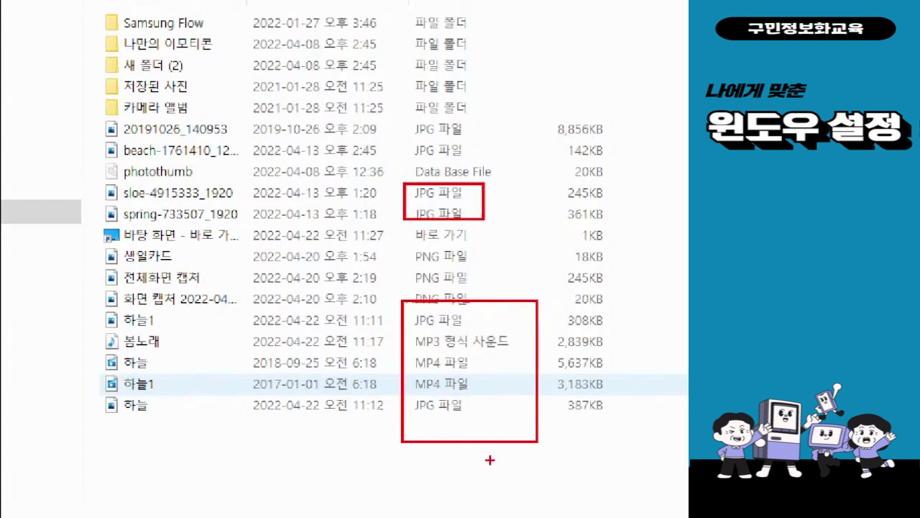
key("Escape")
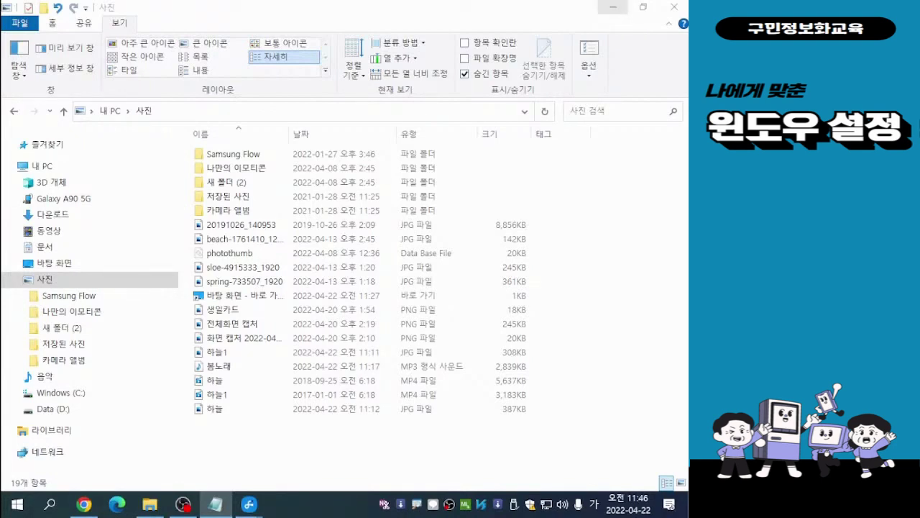
Minimize File Explorer, switch to the 오늘수업 memo in Notepad and add the indented line "확장자 종류" under "-파일 확장자"
left_click(612, 6)
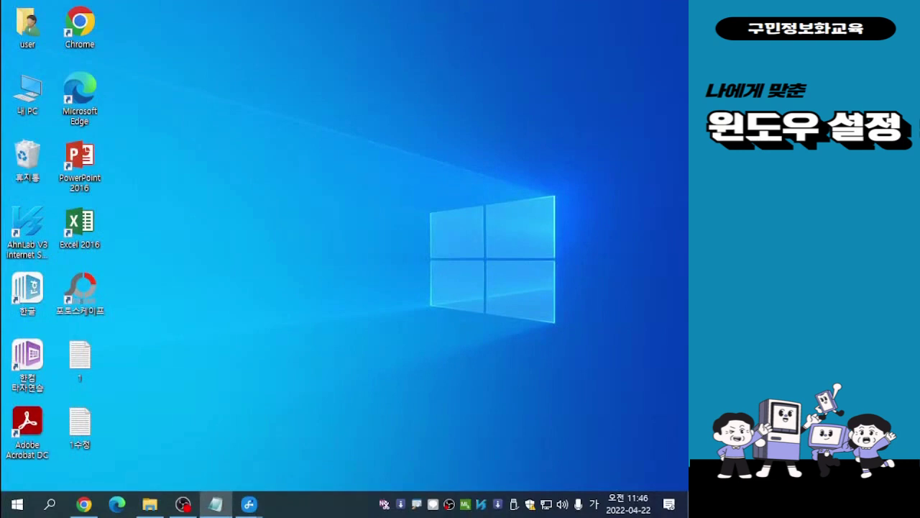
left_click(215, 503)
left_click_drag(489, 353, 340, 62)
key("shift+Left")
key("shift+Left")
key("shift+Left")
key("Right")
key("Return")
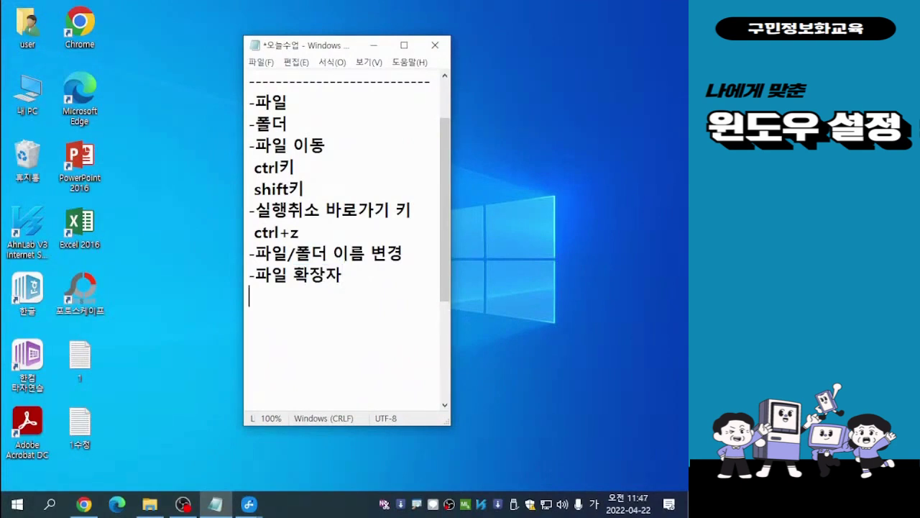
type("호확장자 ")
type("종류")
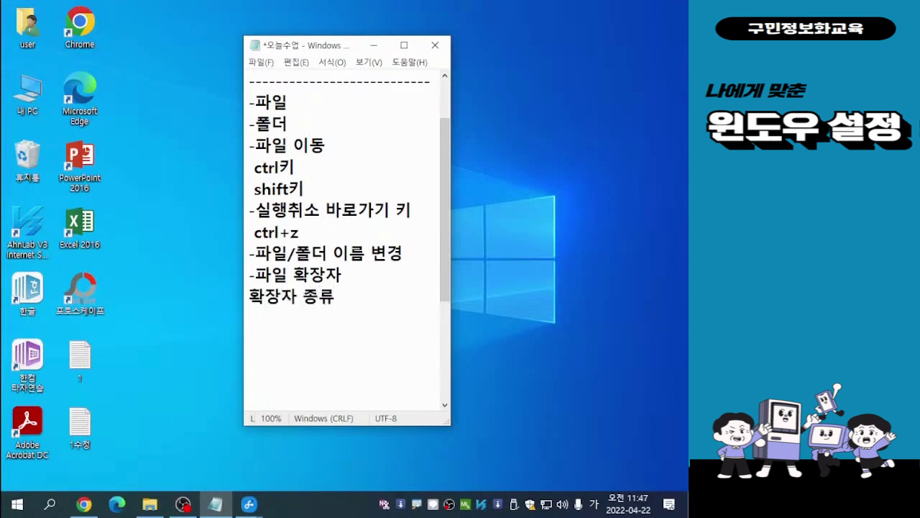
key("Home")
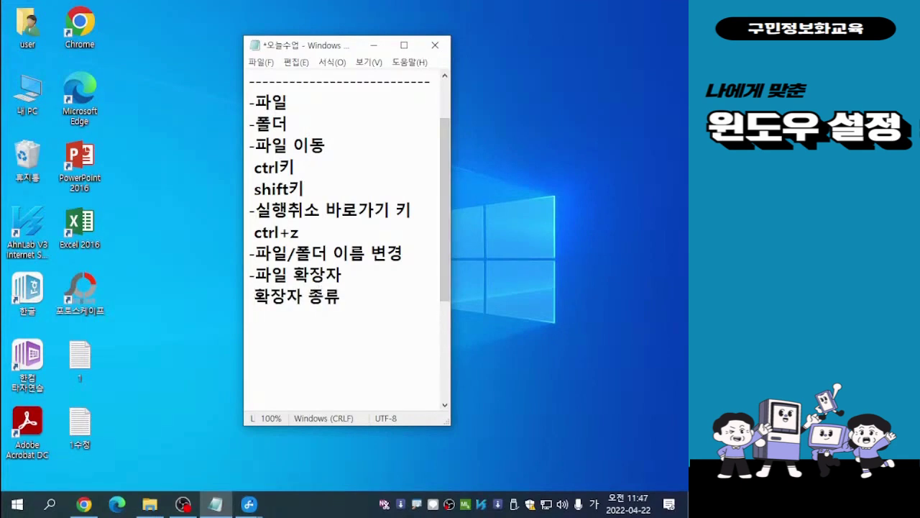
Add the line "이미지 :jpg, gif" below "확장자 종류"
key("End")
key("Return")
type("이미지")
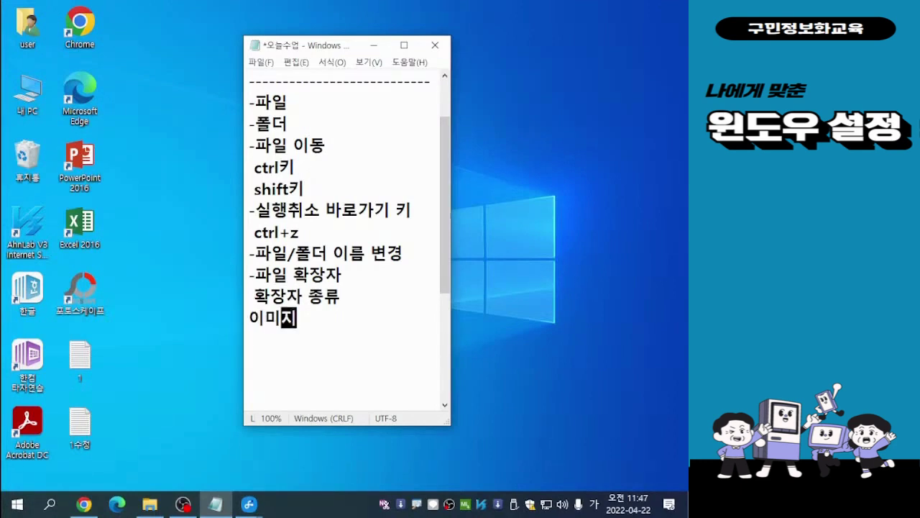
type(" :")
key("Hangul")
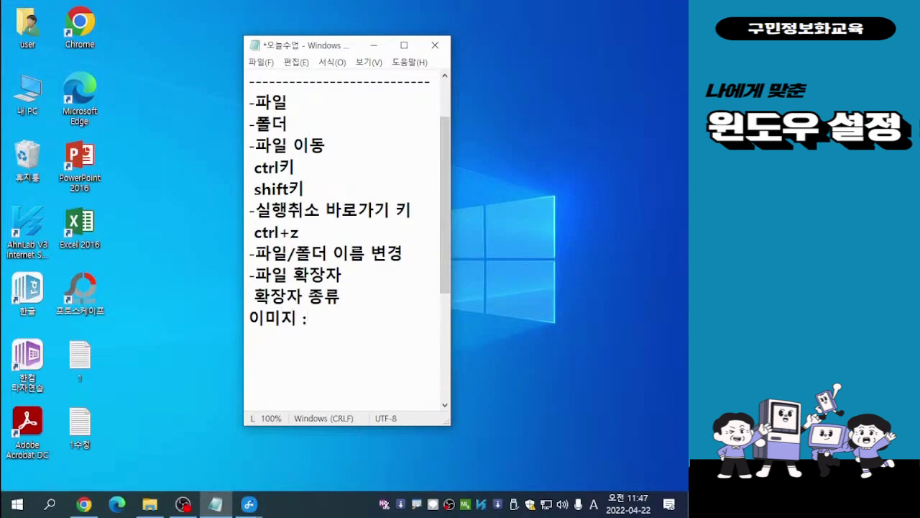
type("jpg, gif.")
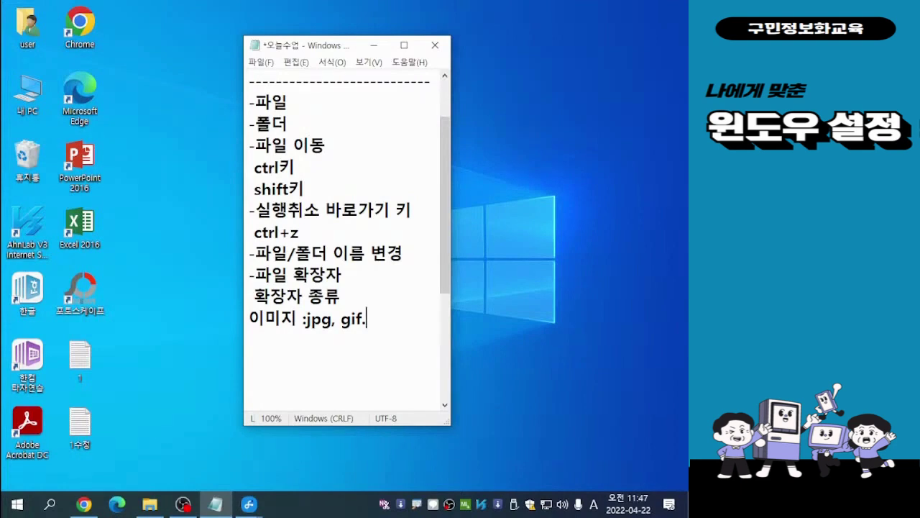
key("BackSpace")
Start a document-type line reading "문서 : hwp." below the image line
key("Return")
type("anstj")
key("BackSpace")
key("BackSpace")
key("BackSpace")
key("BackSpace")
key("BackSpace")
key("Hangul")
type("문서 ")
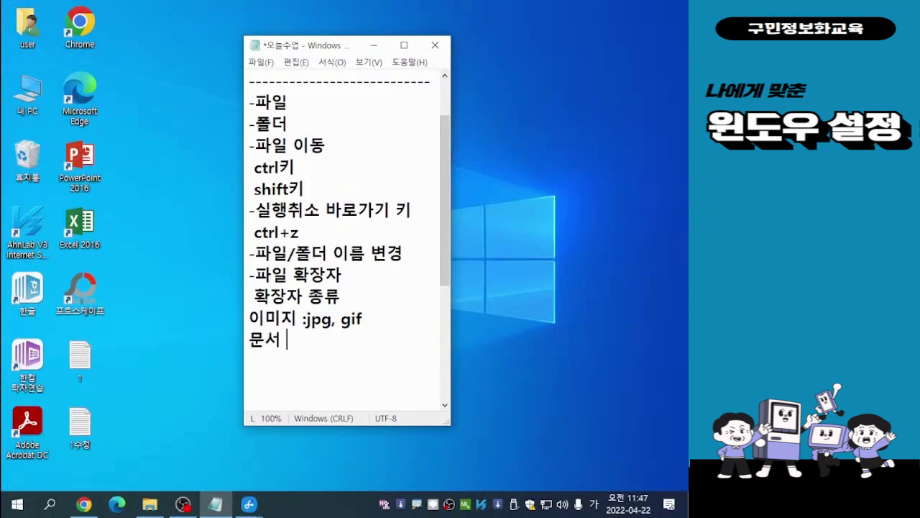
type(": ㅗ")
key("BackSpace")
key("Hangul")
type("hwp.")
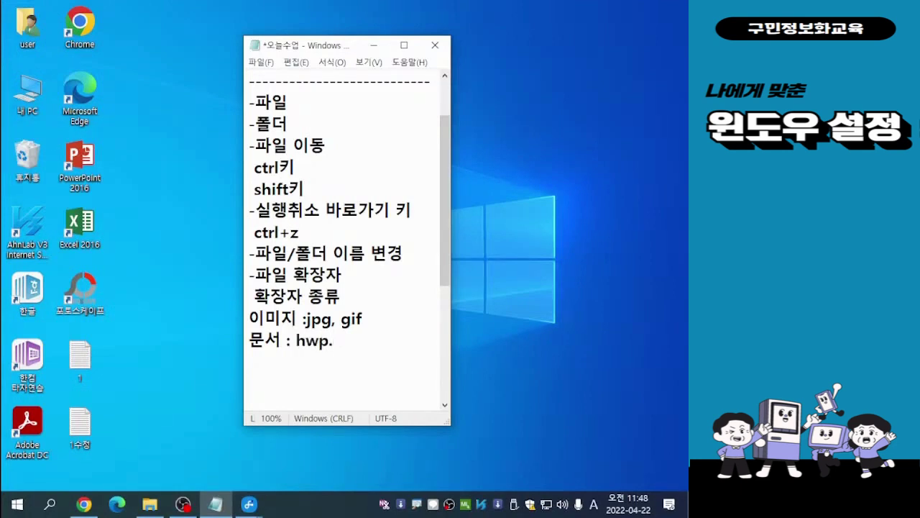
Complete the 문서 line with the extensions "ppt. xisx"
type(" pp")
type(".")
type("xls")
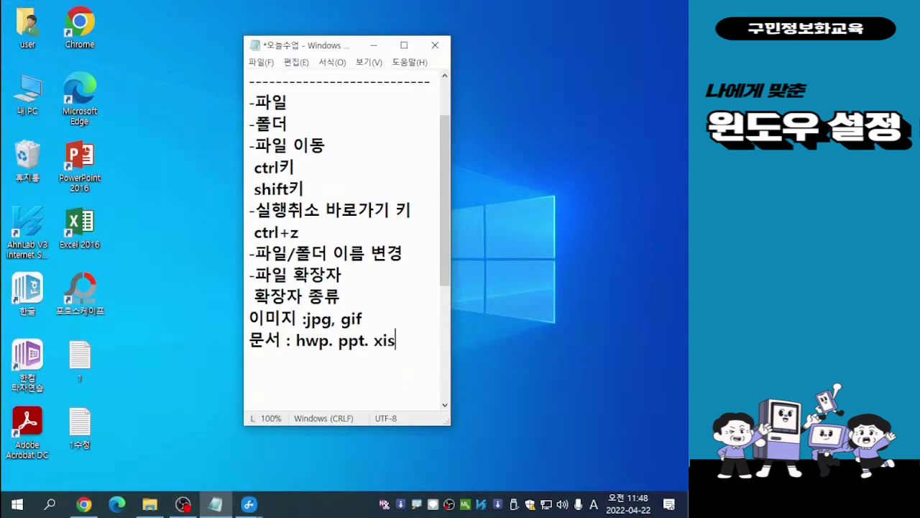
type("x")
type(".")
key("BackSpace")
Add the line "소리 : mp3.mid" below the 문서 line, followed by blank lines
key("Return")
type("thf")
key("BackSpace")
key("BackSpace")
key("BackSpace")
key("Hangul")
type("소리 :")
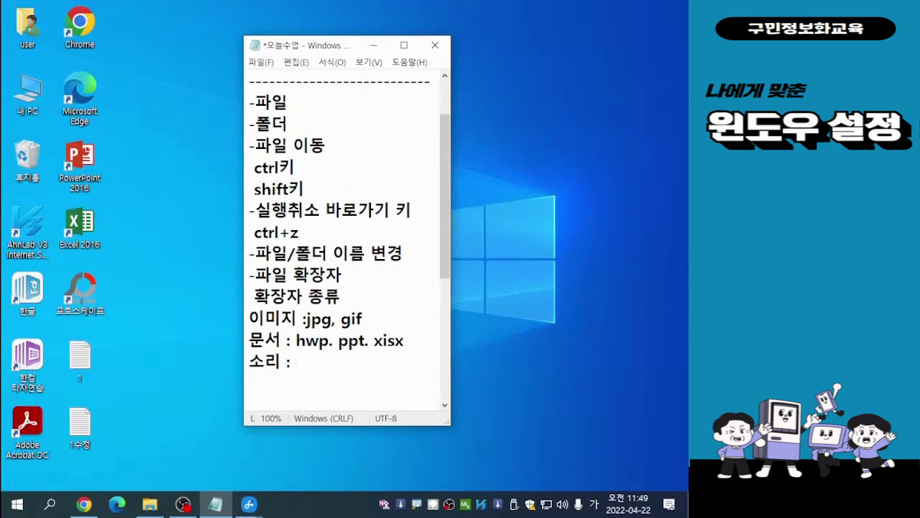
key("Hangul")
type("mp3.mi")
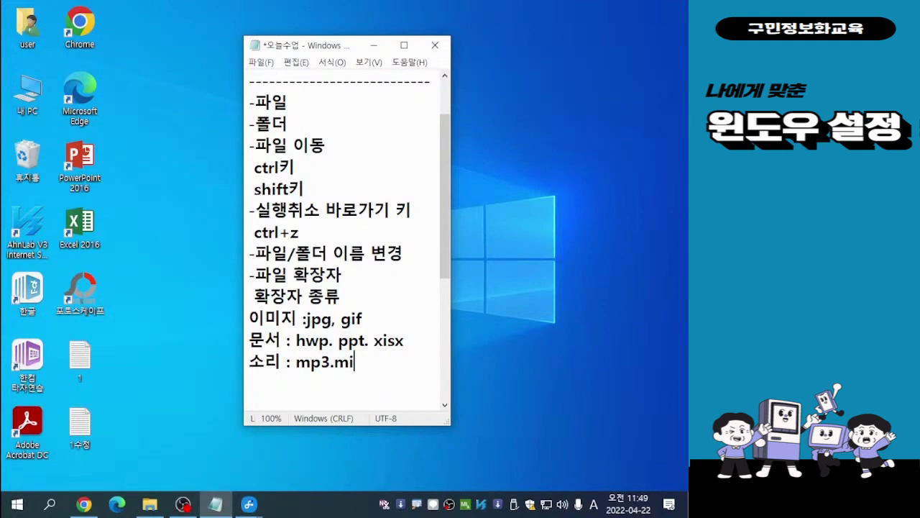
type("d")
key("Return")
key("Return")
key("Return")
key("Return")
key("Return")
key("Return")
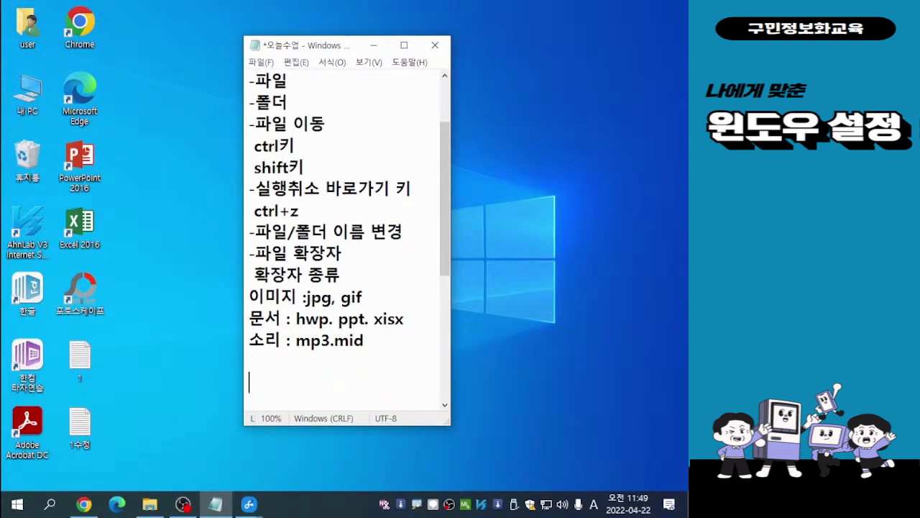
Add the line "영상 : mp4." below the 소리 line in the notes
left_click(365, 254)
key("Return")
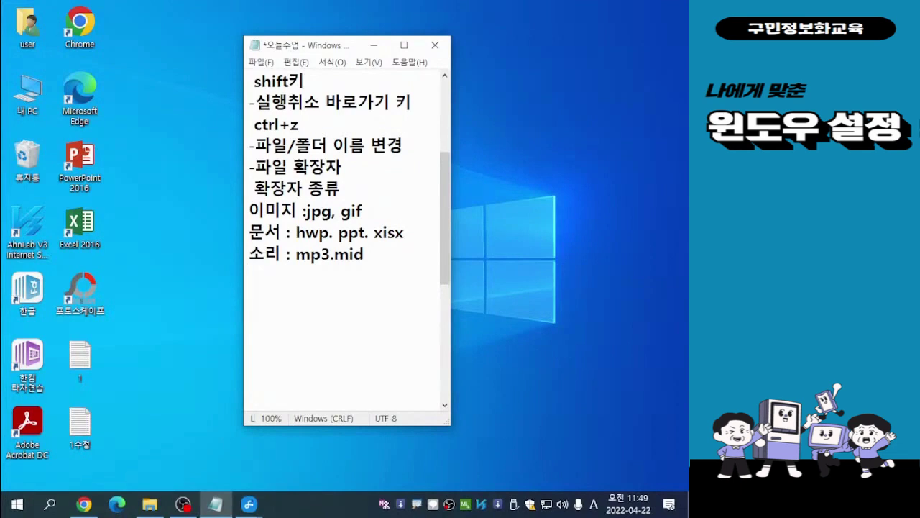
type("dud")
key("BackSpace")
key("BackSpace")
key("BackSpace")
key("Hangul")
type("영상")
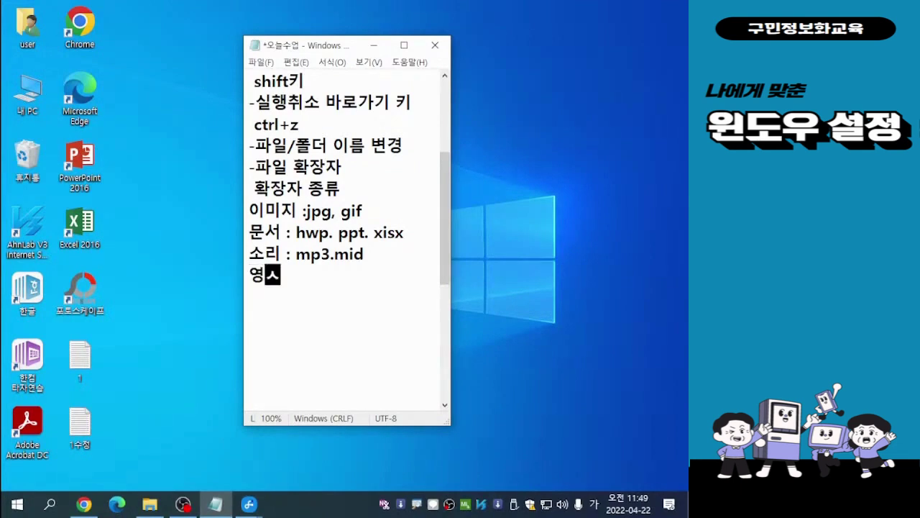
type(" :")
key("Hangul")
type("m")
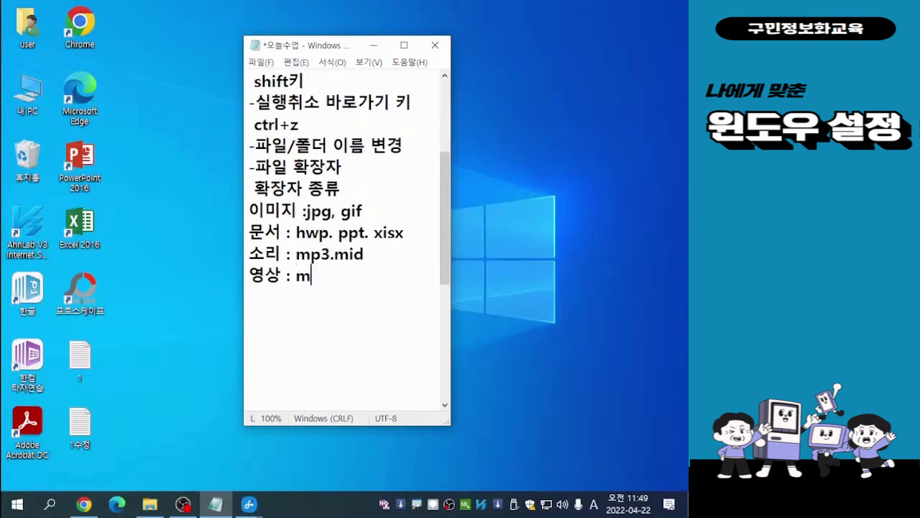
type("p4.")
Add the line "실행파일 : exe" below the 영상 line
key("Return")
type("tlfgo")
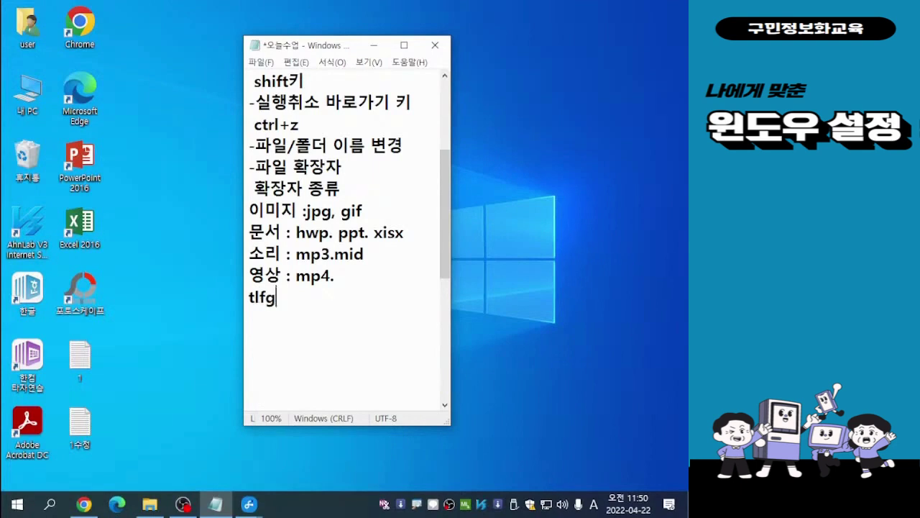
key("BackSpace")
key("BackSpace")
key("BackSpace")
key("BackSpace")
key("BackSpace")
key("Hangul")
type("실")
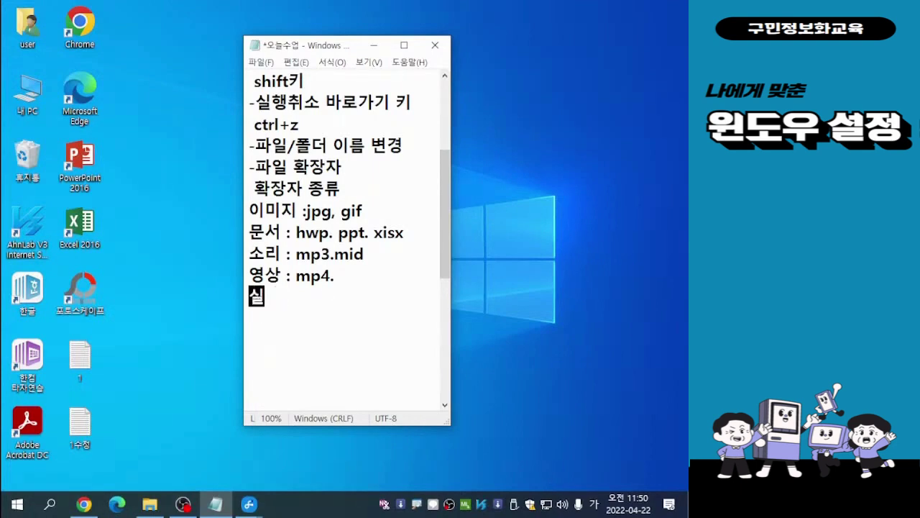
type("행파일 ")
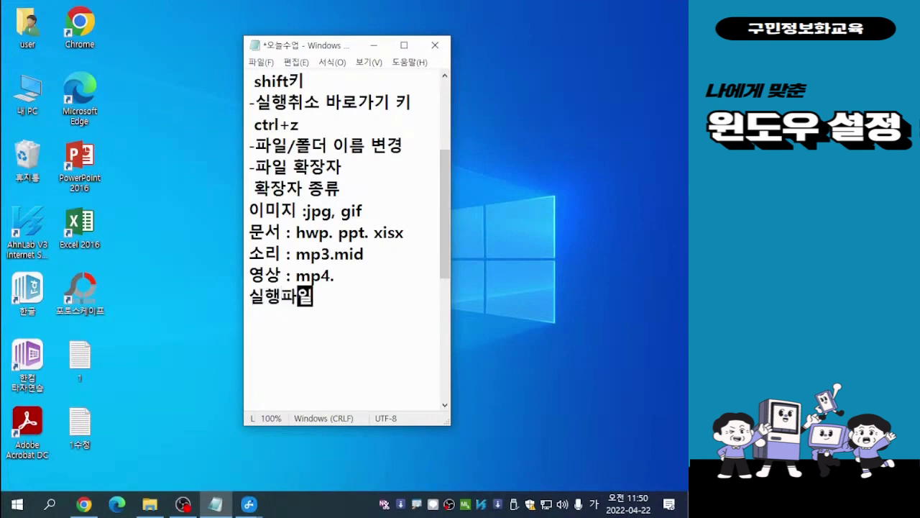
type(":")
key("Hangul")
type("e")
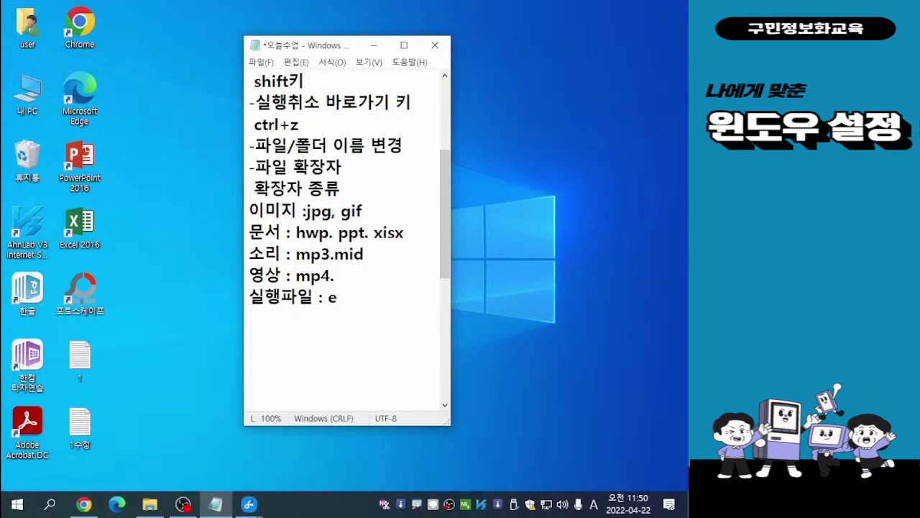
type("xe")
mouse_move(445, 214)
left_mouse_down()
mouse_move(445, 226)
mouse_move(445, 214)
left_mouse_up()
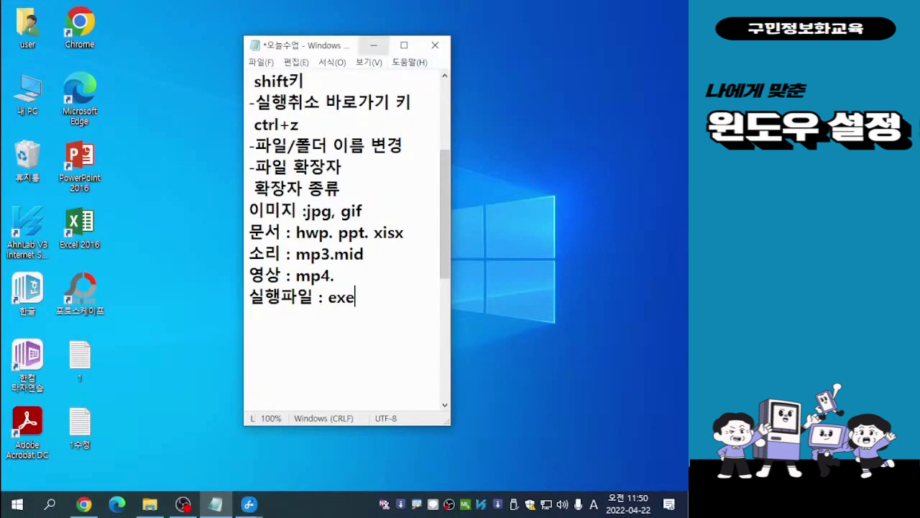
Move the Notepad window off the desktop and bring up the 사진 folder in File Explorer
left_click_drag(350, 46, 813, 187)
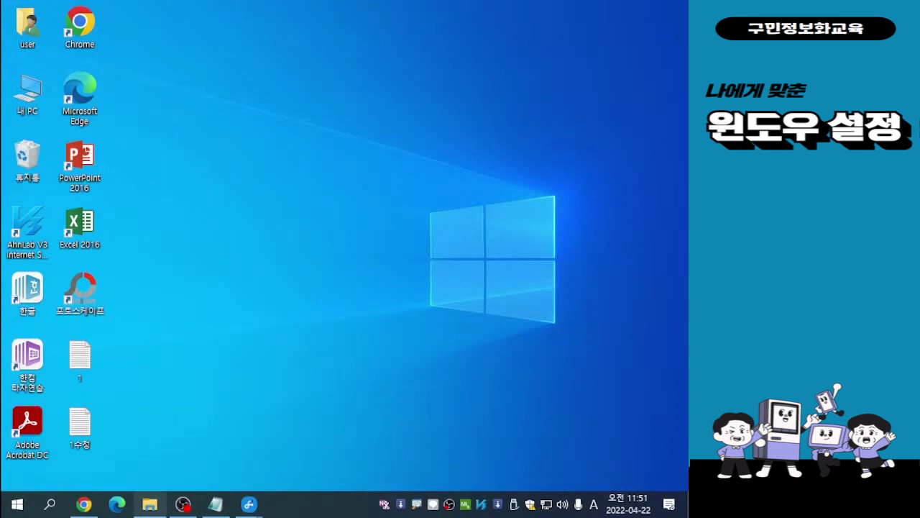
mouse_move(150, 504)
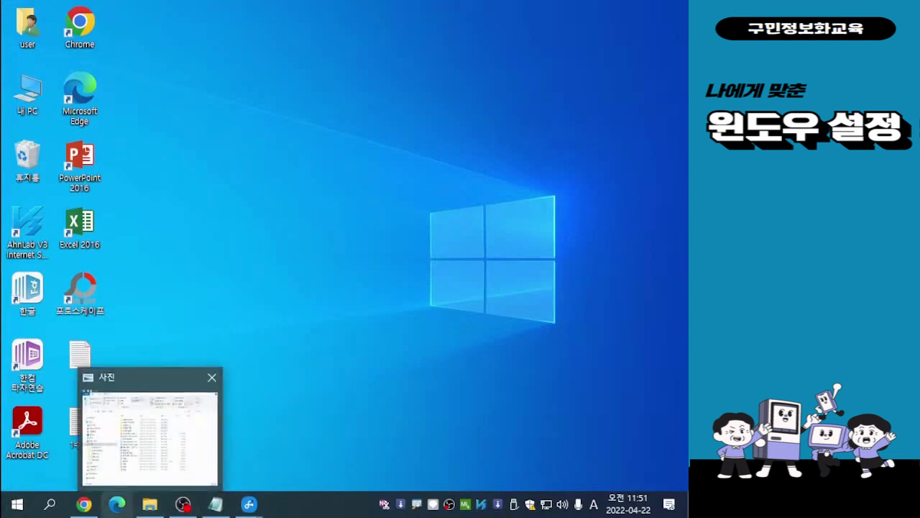
left_click(149, 504)
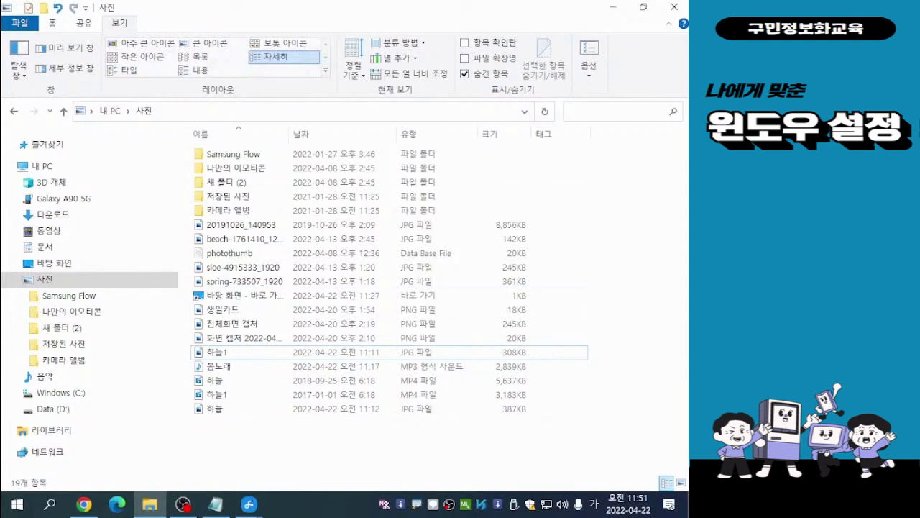
Compare the 사진 folder in large-icon and details layouts, leaving it in large icons
left_click(116, 22)
left_click(210, 43)
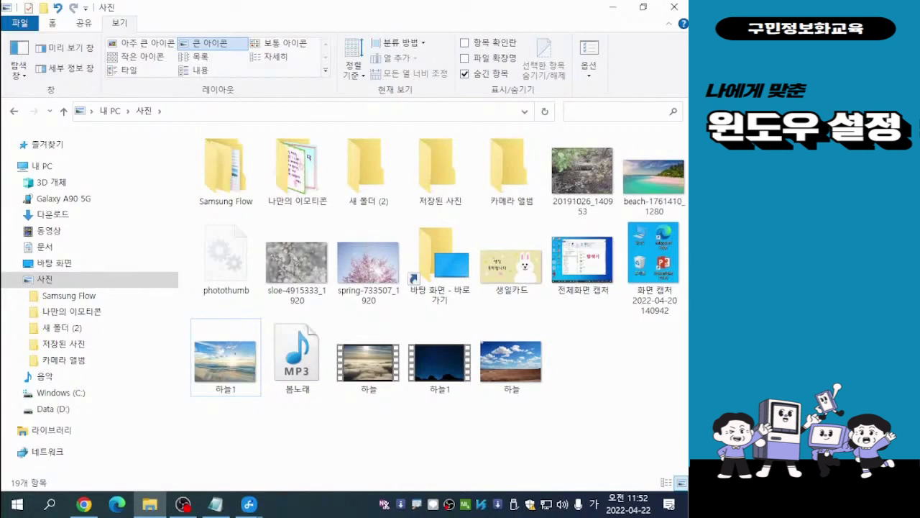
left_click(276, 56)
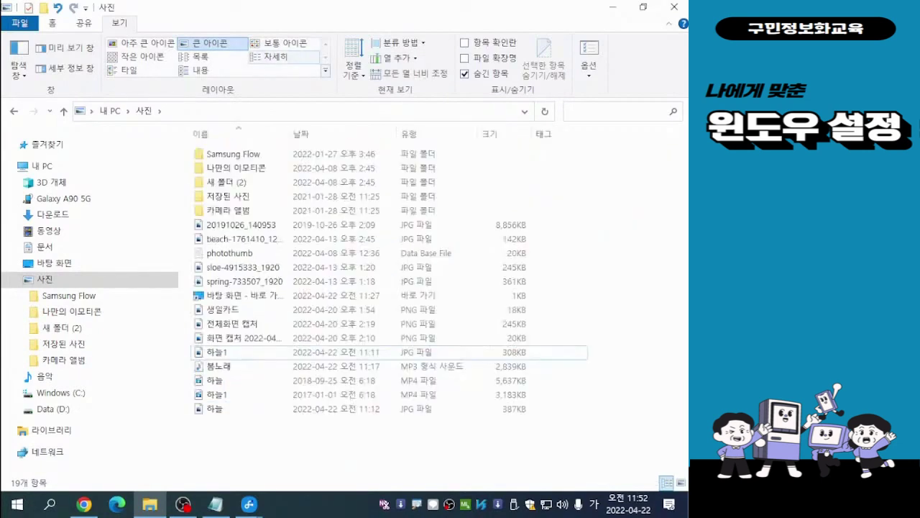
left_click(200, 69)
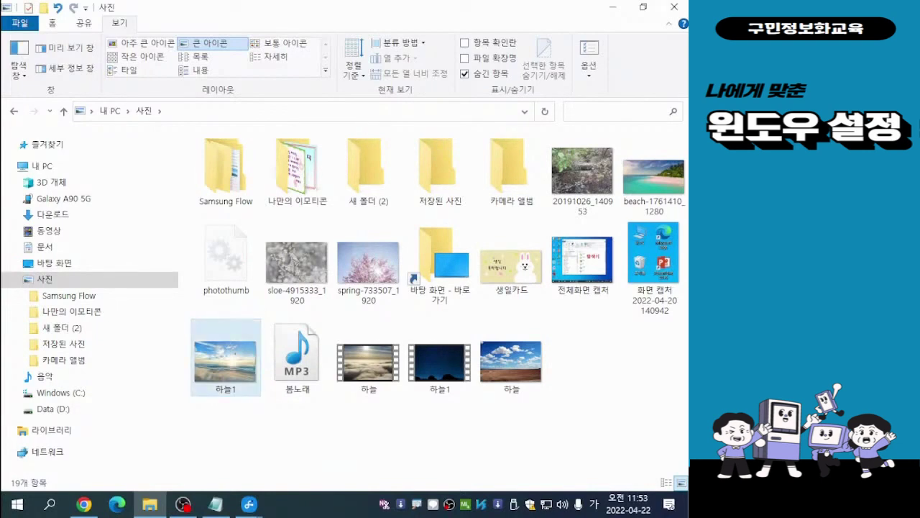
Try to rename the 하늘1 JPG image to 하늘
key("ctrl")
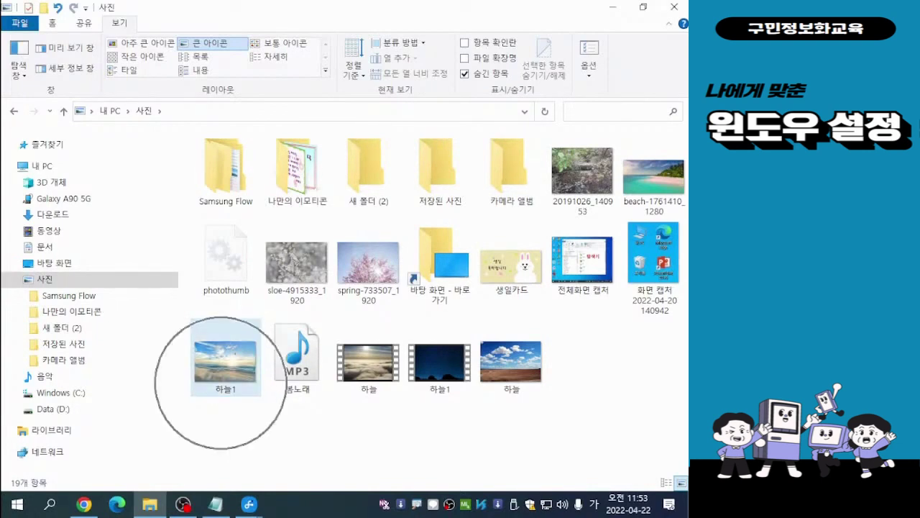
key("ctrl")
key("ctrl")
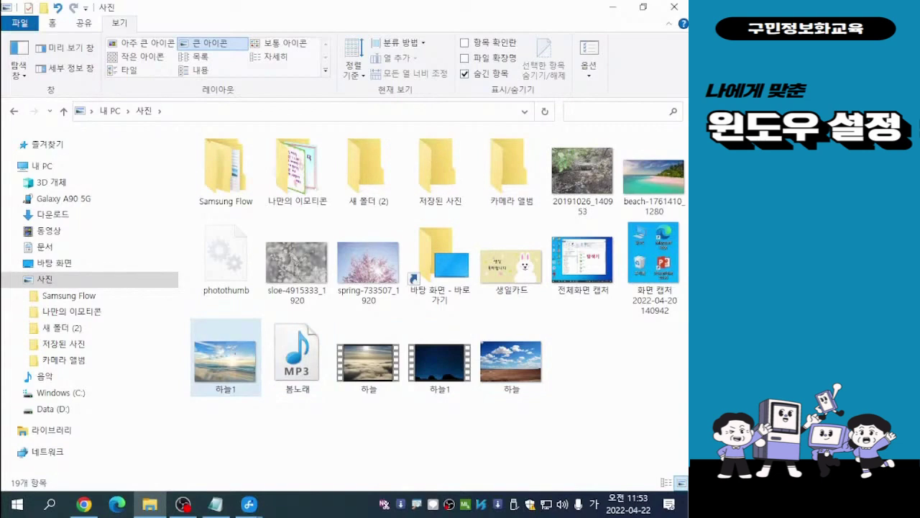
mouse_move(224, 392)
right_click(223, 399)
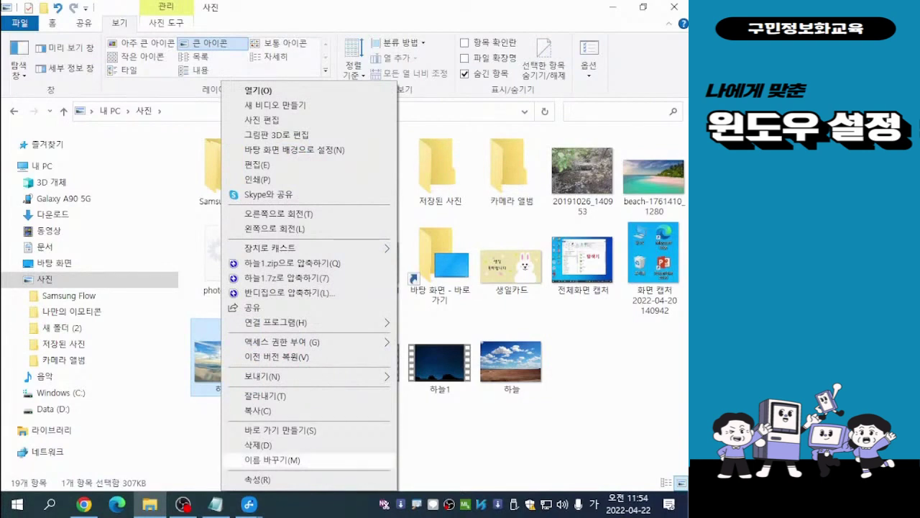
left_click(272, 459)
left_click(238, 389)
key("BackSpace")
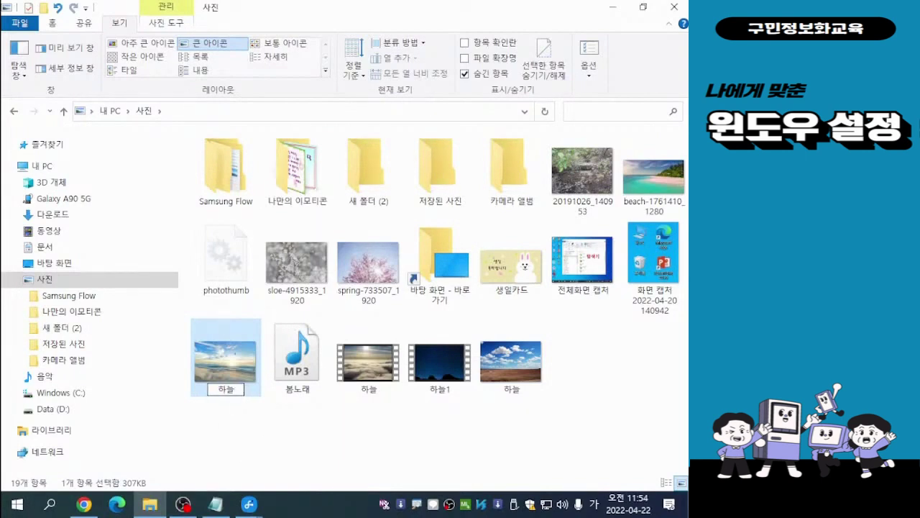
key("Return")
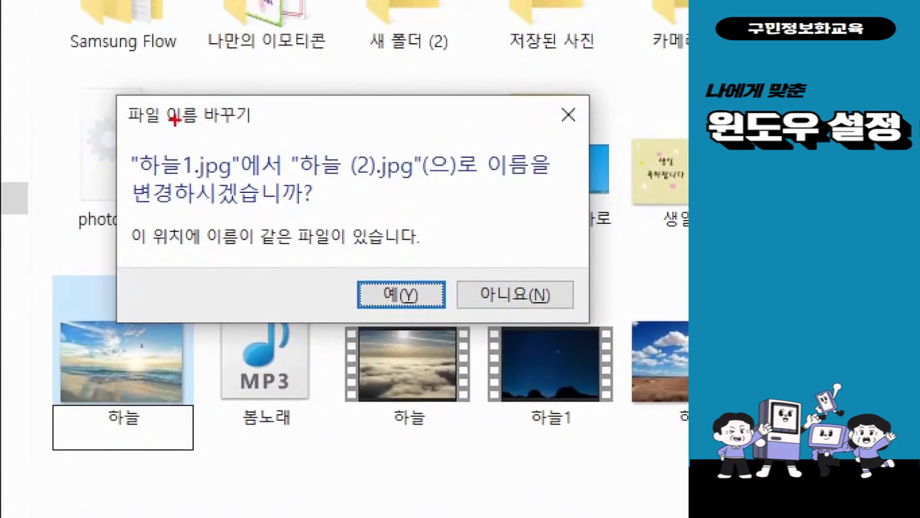
Mark the .jpg extensions in the duplicate-name prompt and cancel the renaming
mouse_move(92, 69)
left_mouse_down()
mouse_move(454, 302)
mouse_move(637, 335)
left_mouse_up()
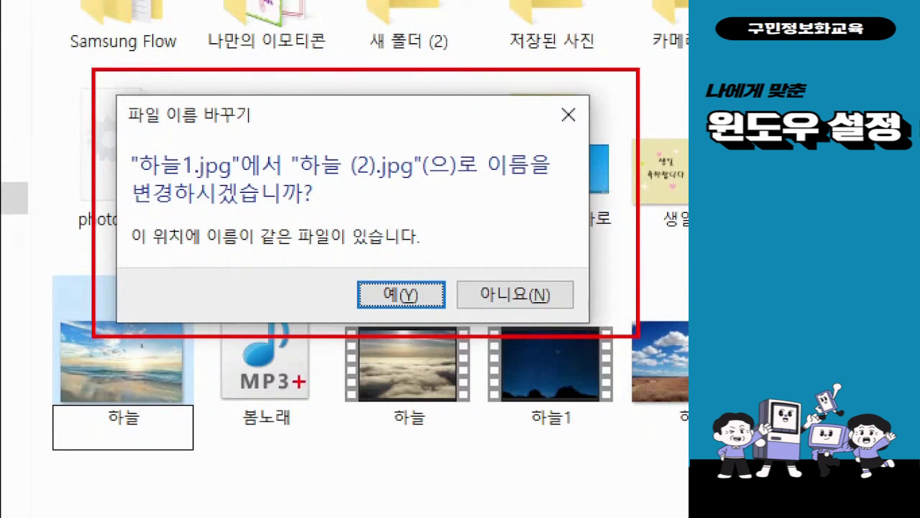
left_click_drag(191, 148, 240, 183)
left_click_drag(376, 148, 407, 160)
mouse_move(407, 161)
left_mouse_down()
mouse_move(427, 197)
mouse_move(408, 176)
left_mouse_up()
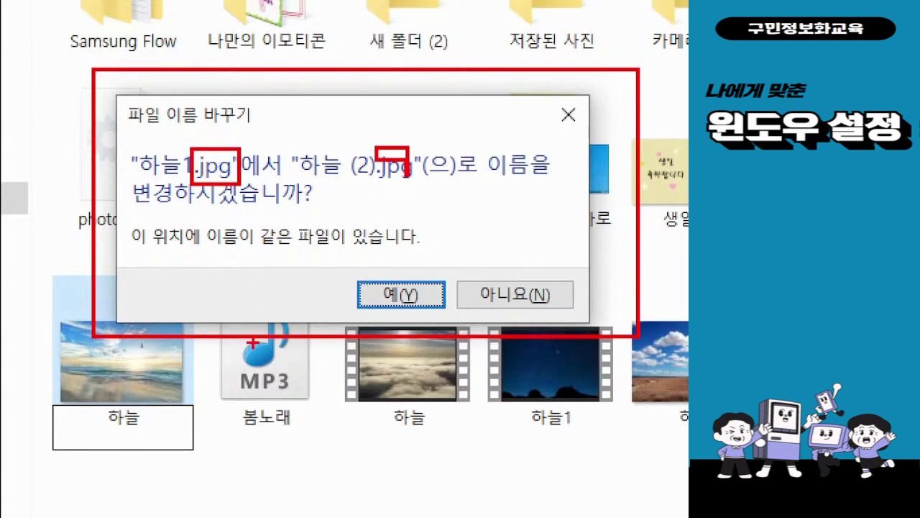
key("Escape")
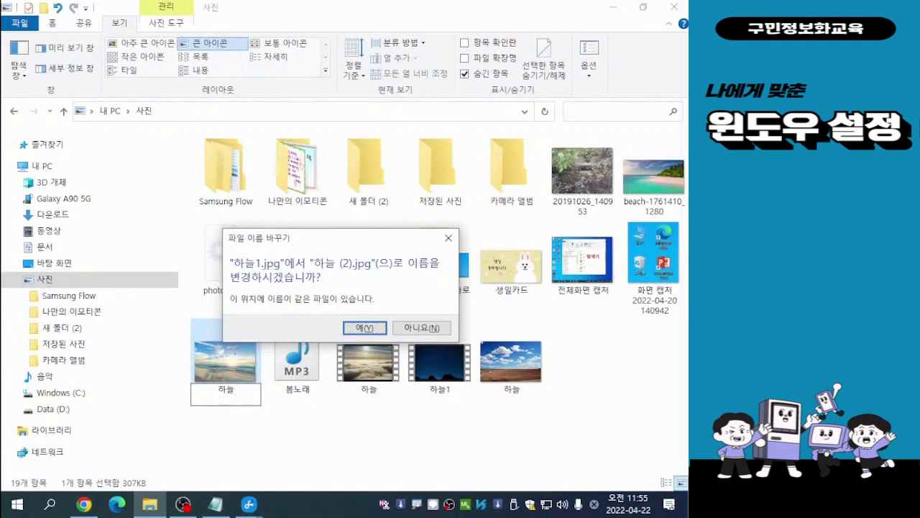
left_click_drag(343, 236, 327, 167)
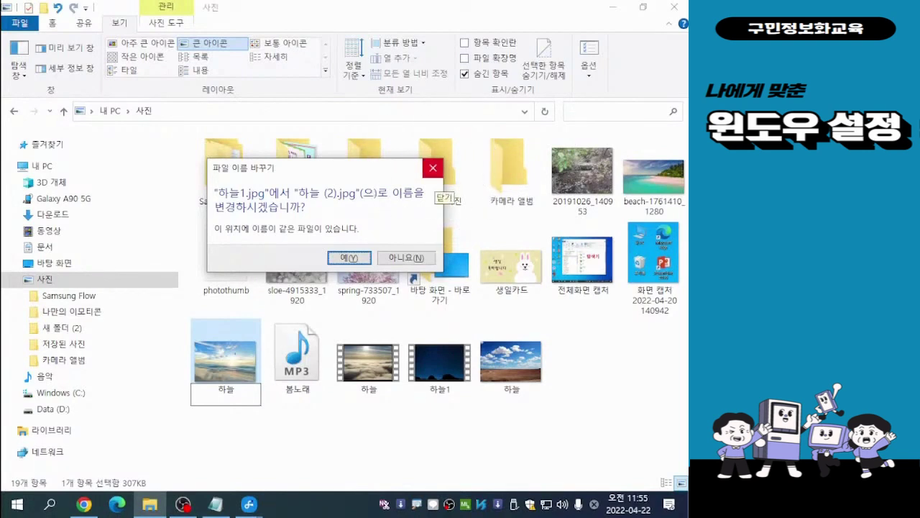
left_click(433, 167)
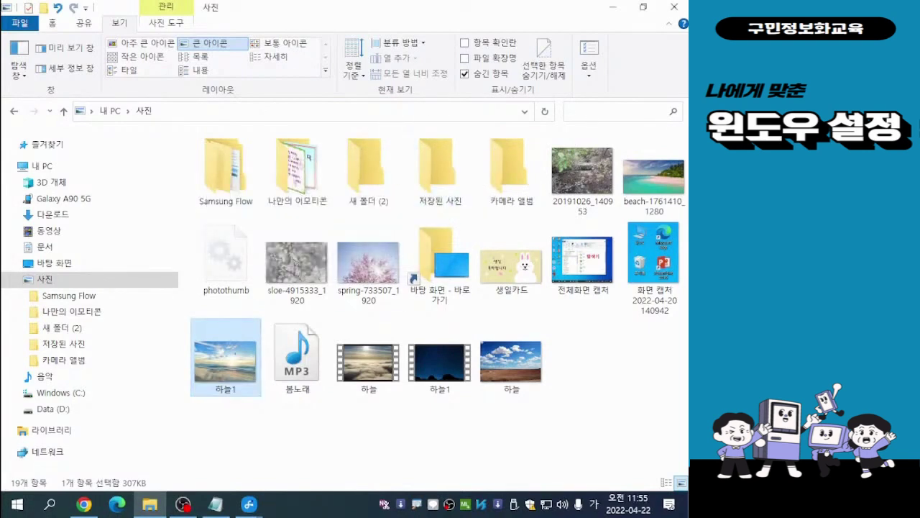
Compare the file types of the 하늘 video and the 하늘 image
left_click(432, 438)
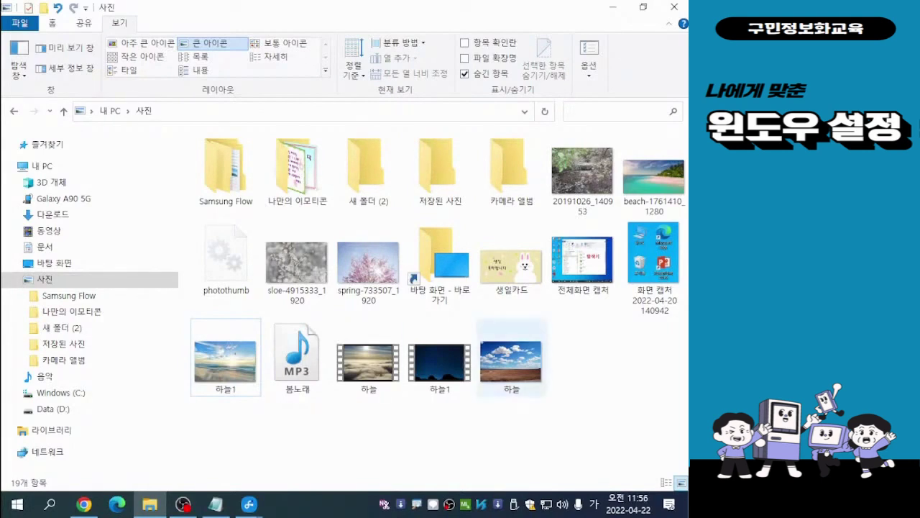
mouse_move(503, 384)
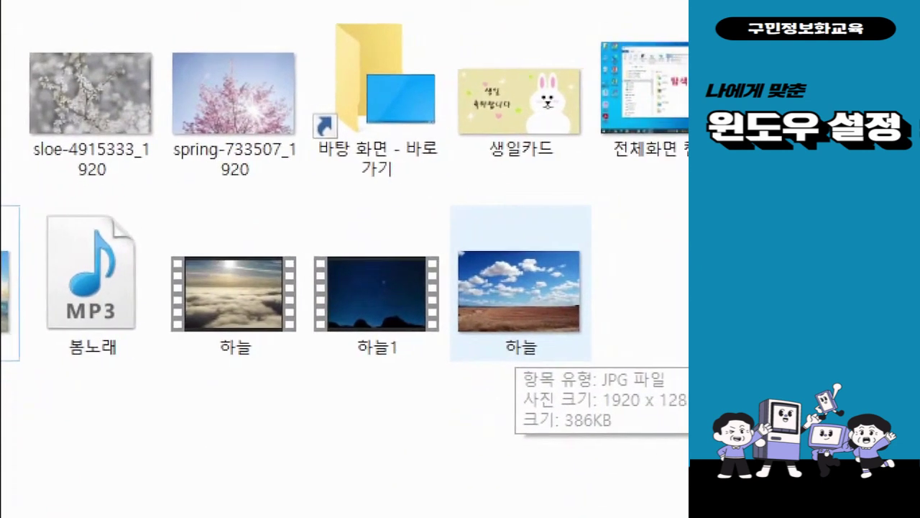
mouse_move(146, 222)
left_mouse_down()
mouse_move(195, 234)
mouse_move(296, 379)
left_mouse_up()
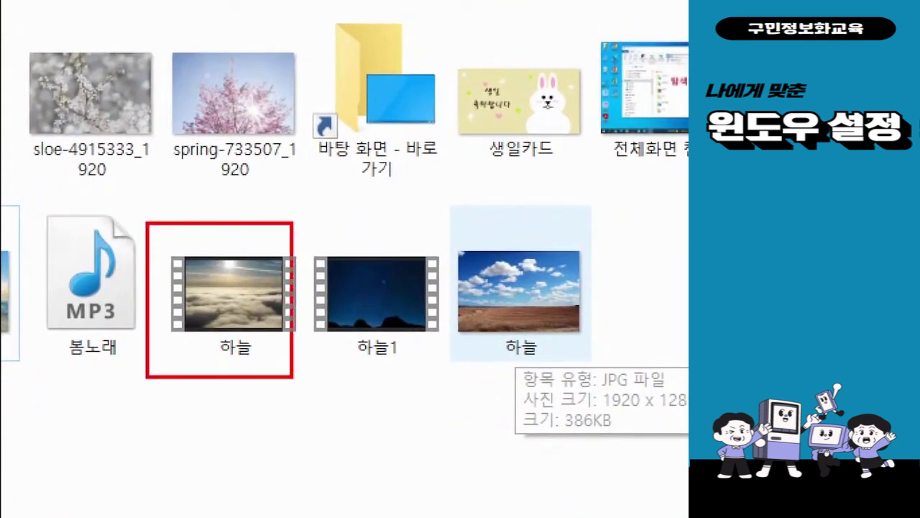
mouse_move(453, 222)
left_mouse_down()
mouse_move(505, 231)
mouse_move(636, 378)
left_mouse_up()
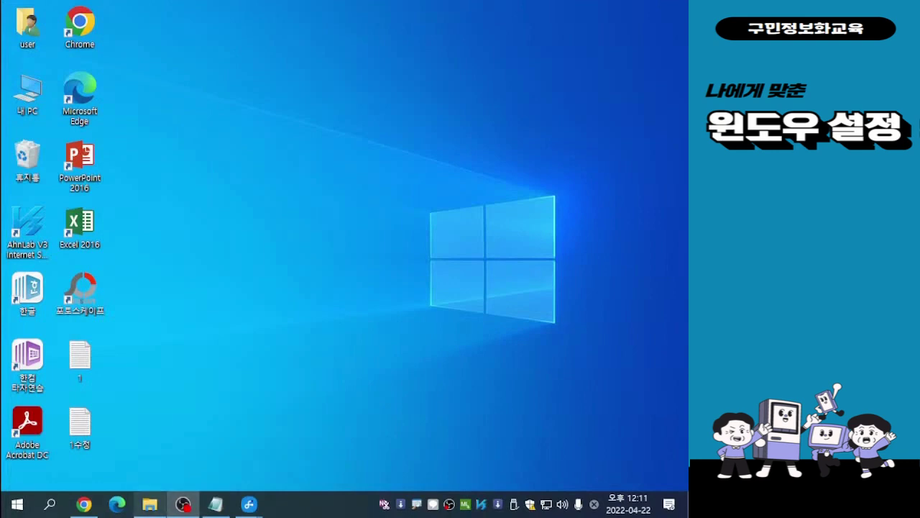
Close the 사진 window and reopen the 사진 folder from 내 PC
left_click(150, 503)
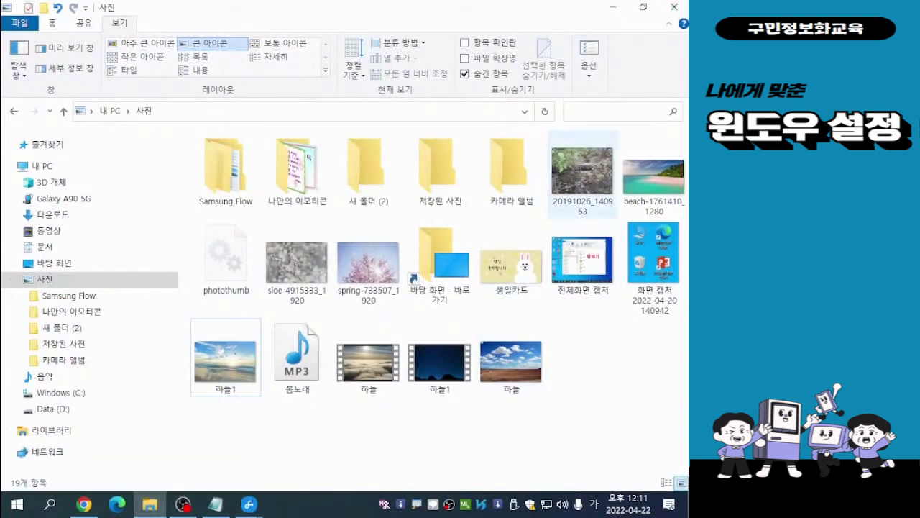
left_click(674, 7)
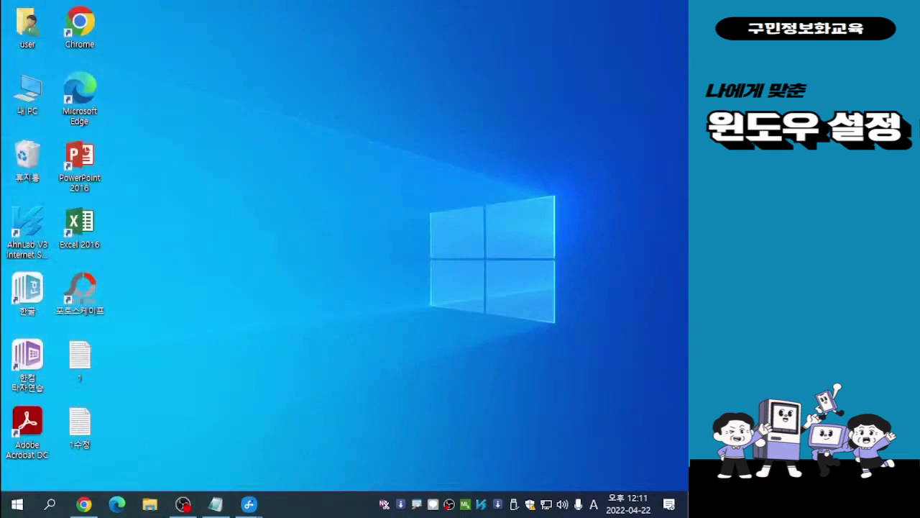
double_click(28, 92)
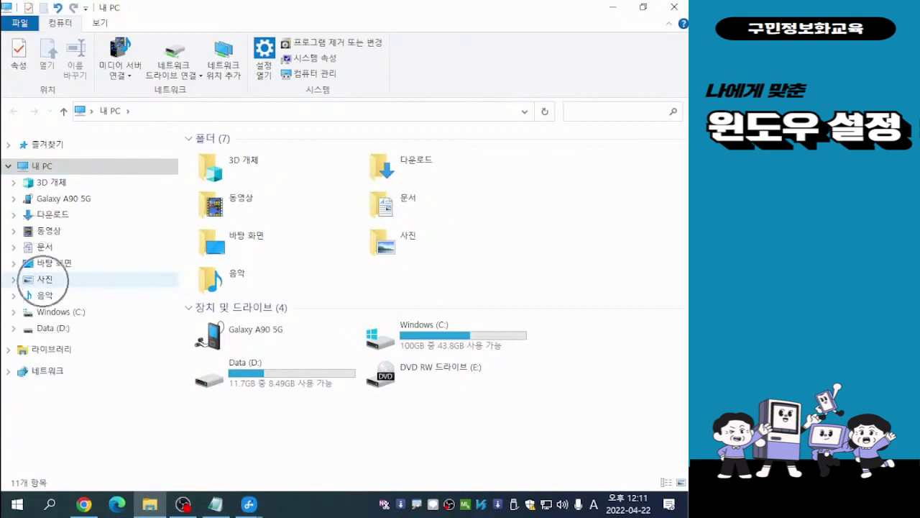
left_click(45, 279)
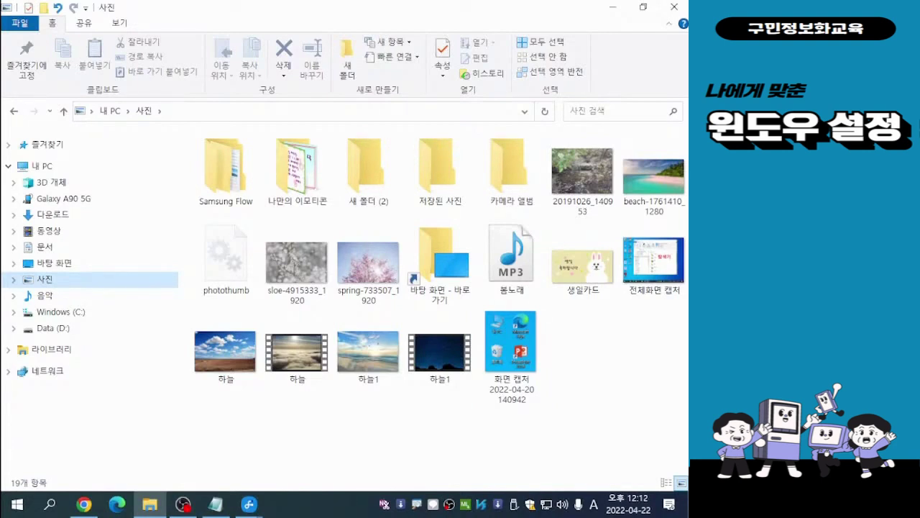
key("alt+Tab")
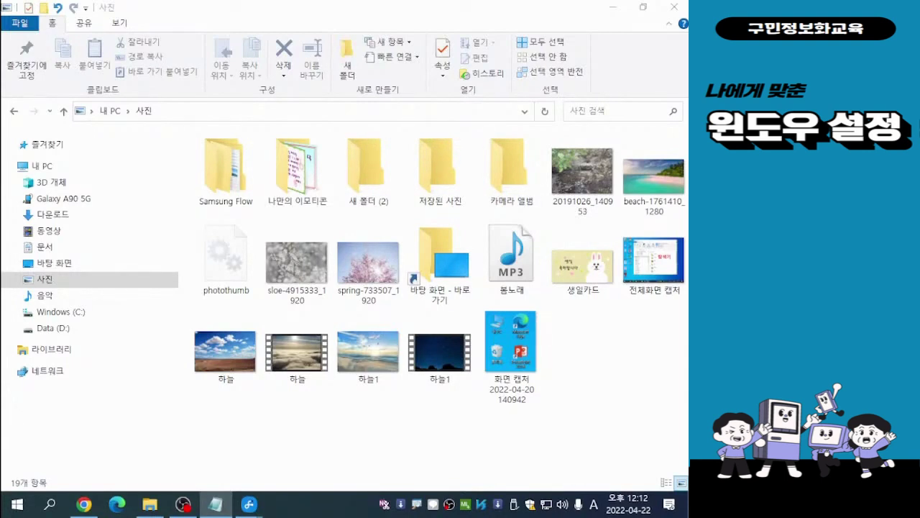
key("Hangul")
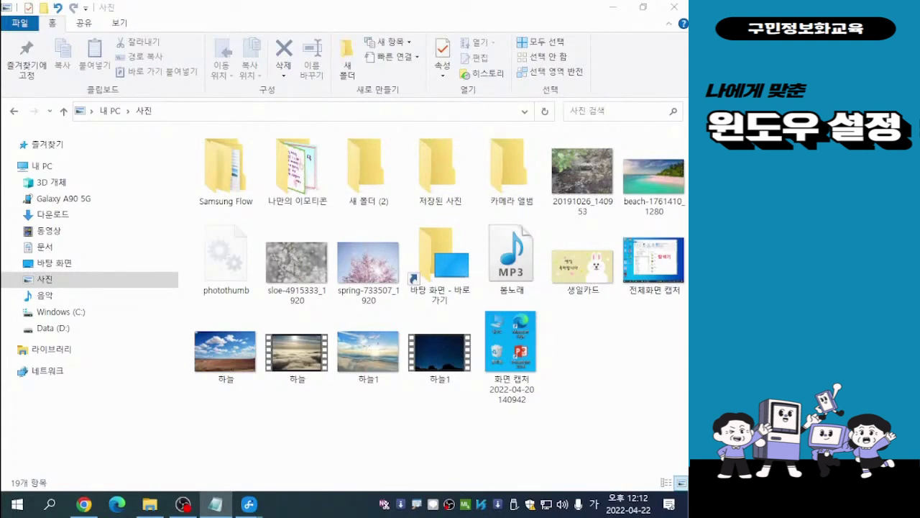
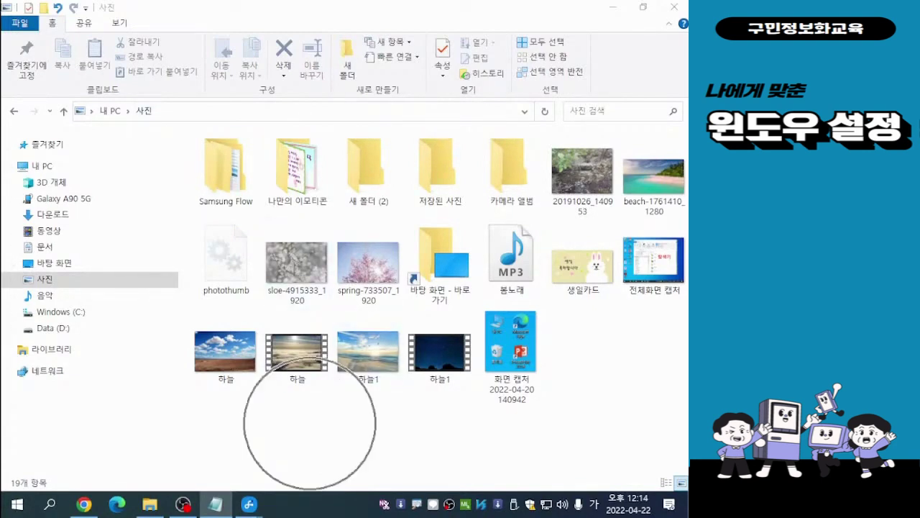
Create a new folder in the 사진 folder
right_click(309, 424)
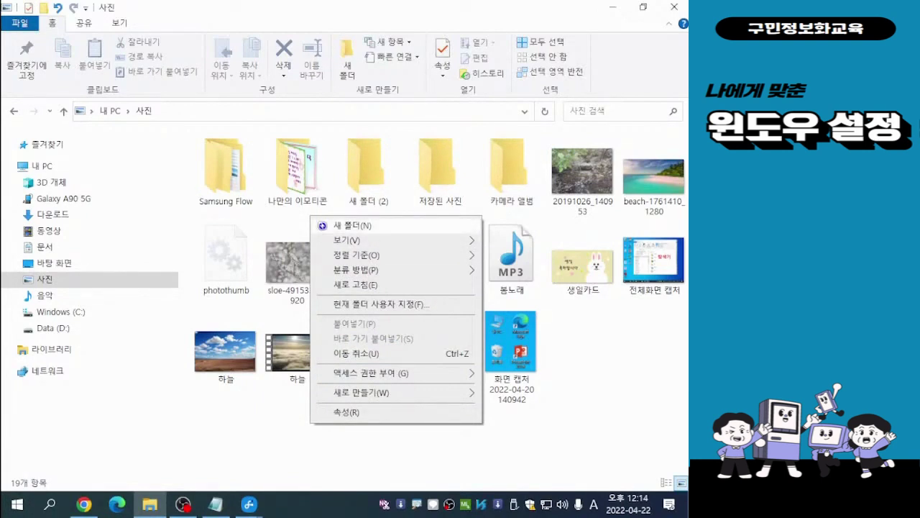
mouse_move(362, 393)
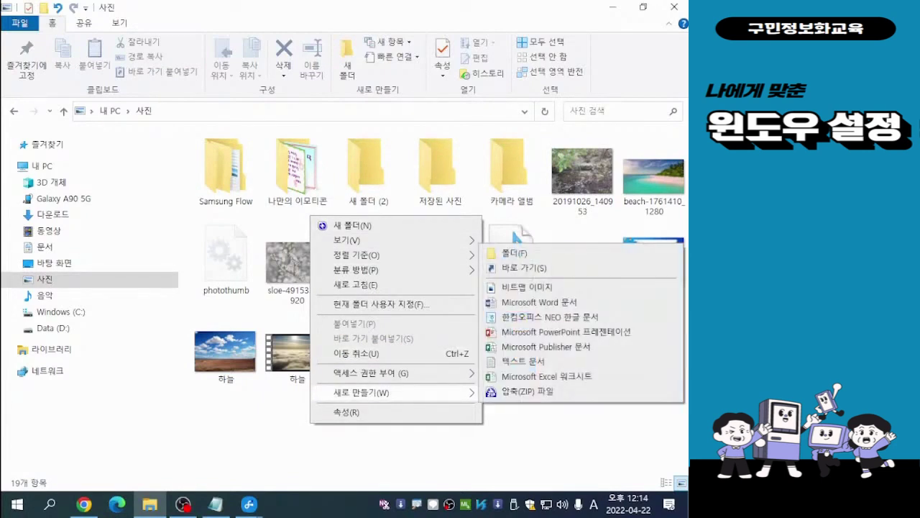
key("ctrl")
key("ctrl")
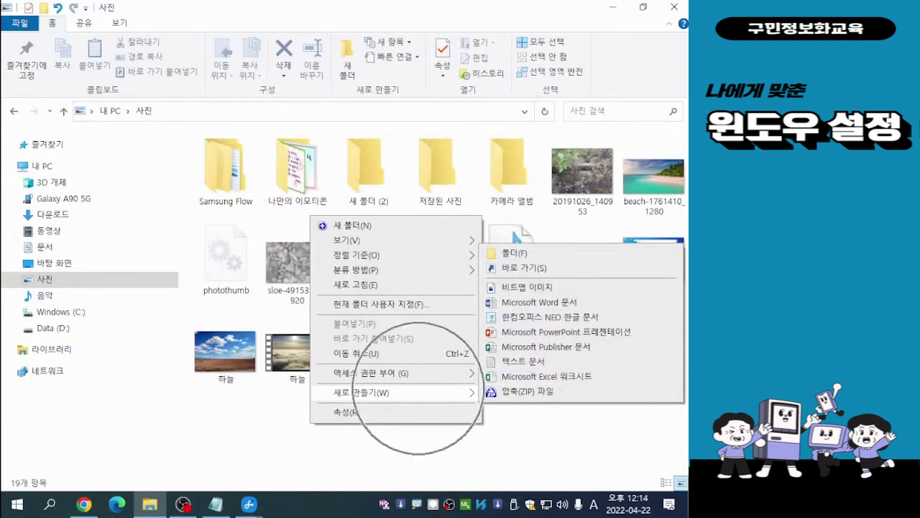
key("ctrl")
key("ctrl")
key("ctrl")
key("ctrl")
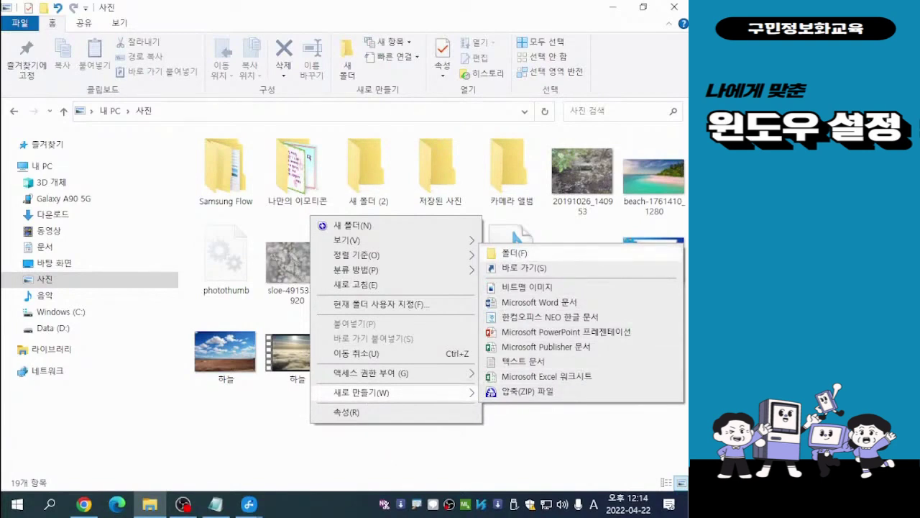
key("ctrl")
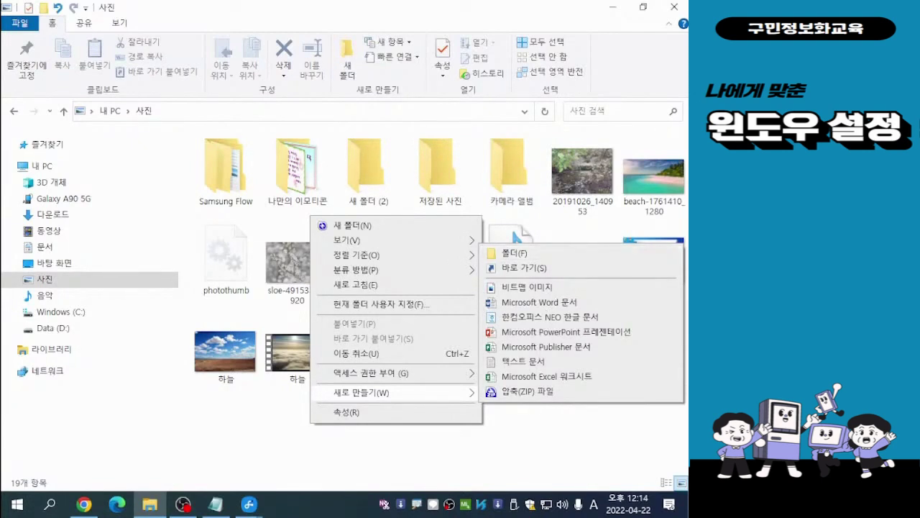
mouse_move(395, 392)
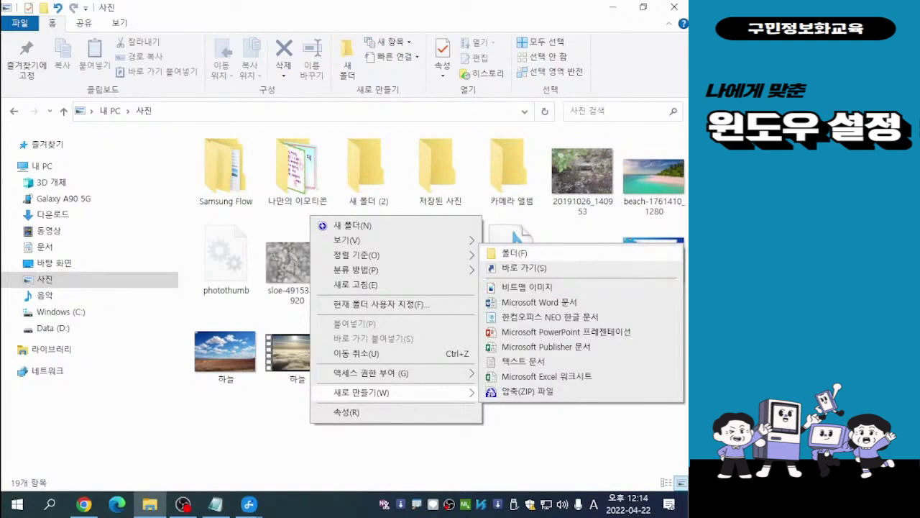
left_click(514, 253)
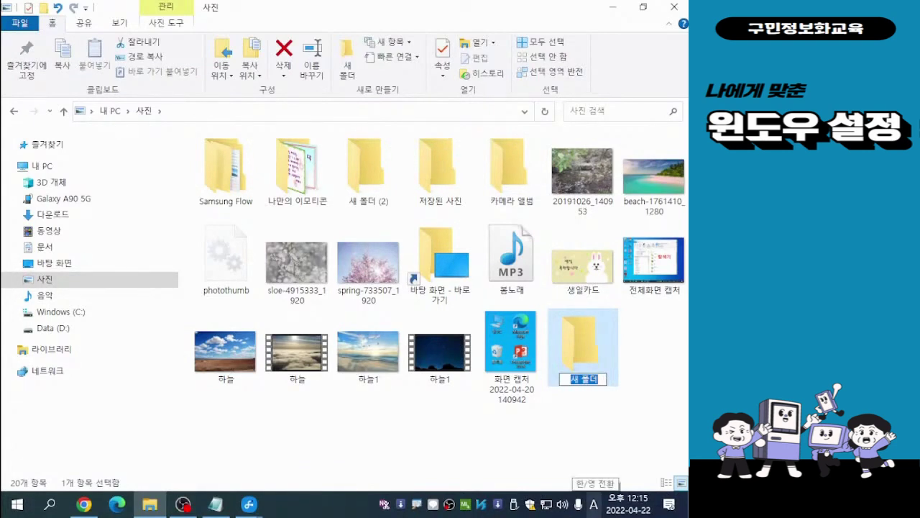
Switch the input language to Korean and name the new folder 하늘
left_click(594, 504)
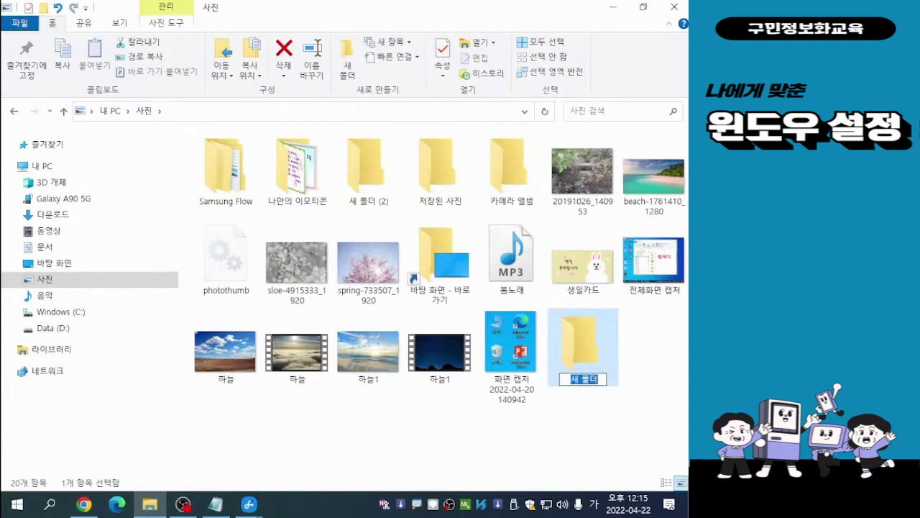
type("하늘")
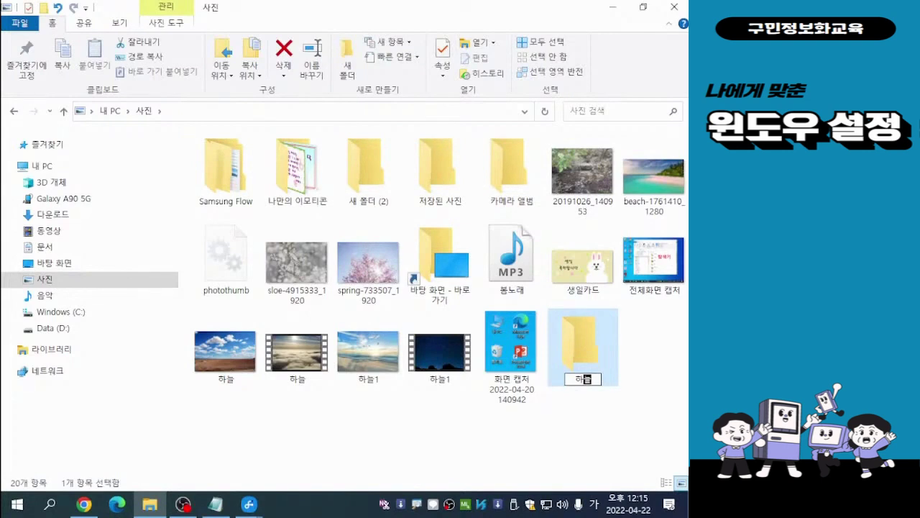
key("Return")
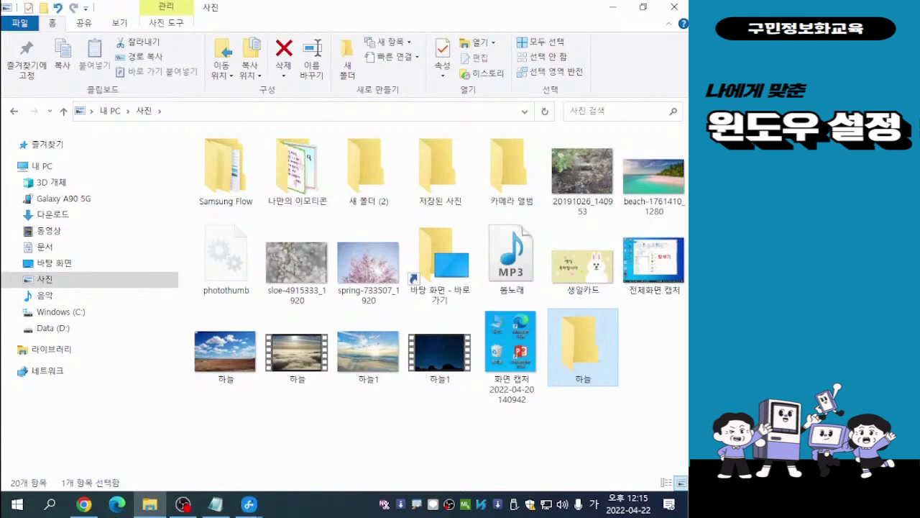
left_click(639, 402)
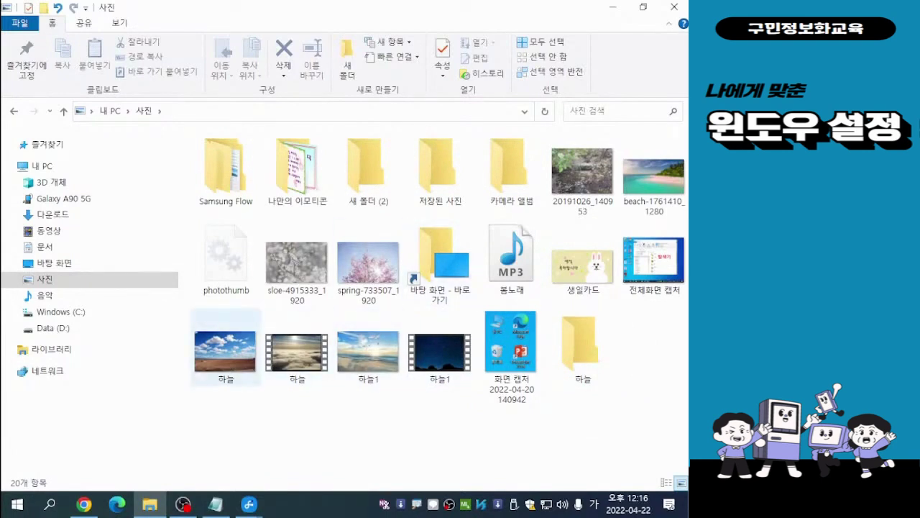
Move the two 하늘 files and the two 하늘1 files into the 하늘 folder
left_click(225, 348)
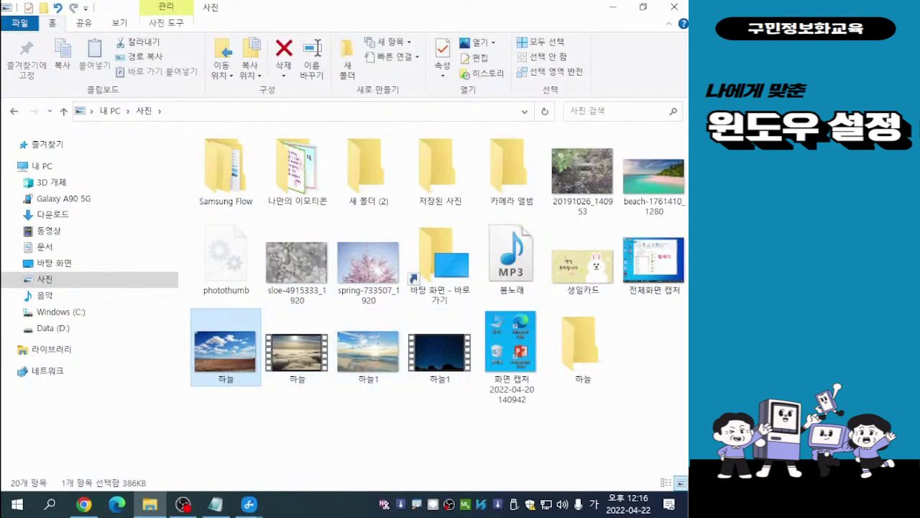
left_click(440, 348, "shift")
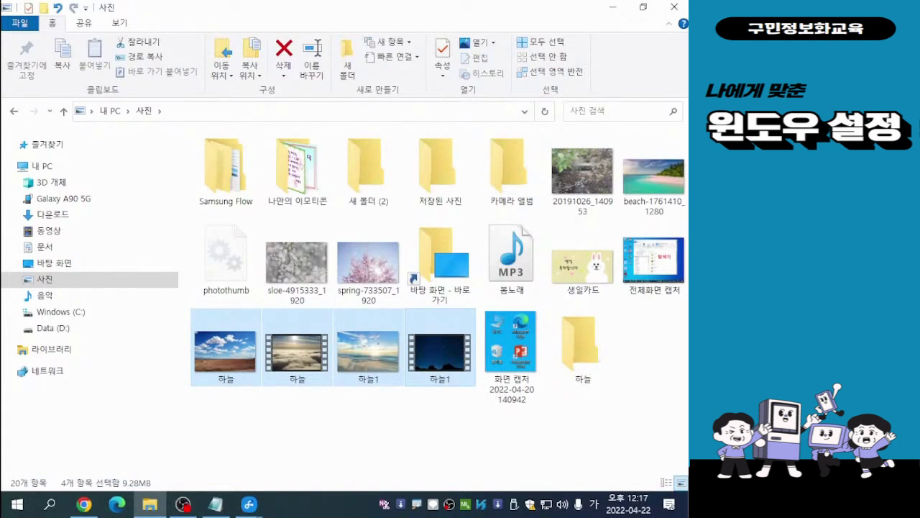
left_click_drag(440, 323, 589, 356)
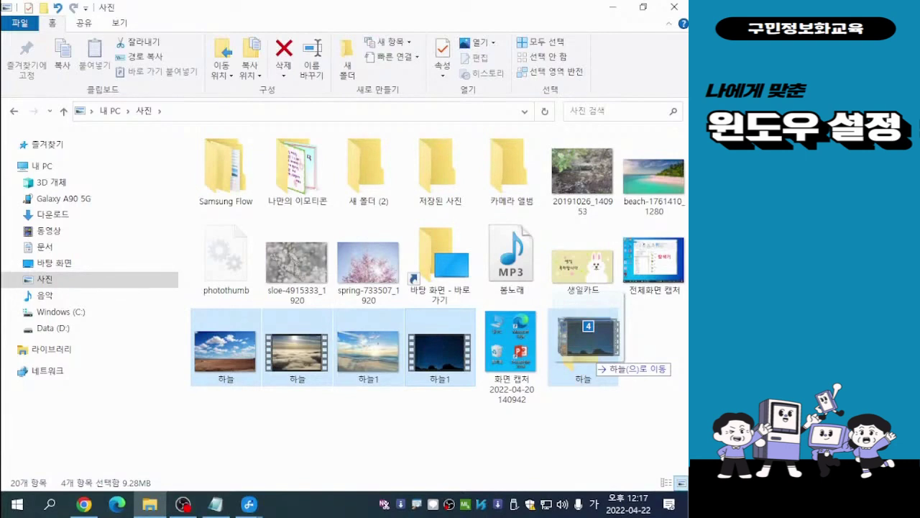
left_click_drag(594, 358, 594, 357)
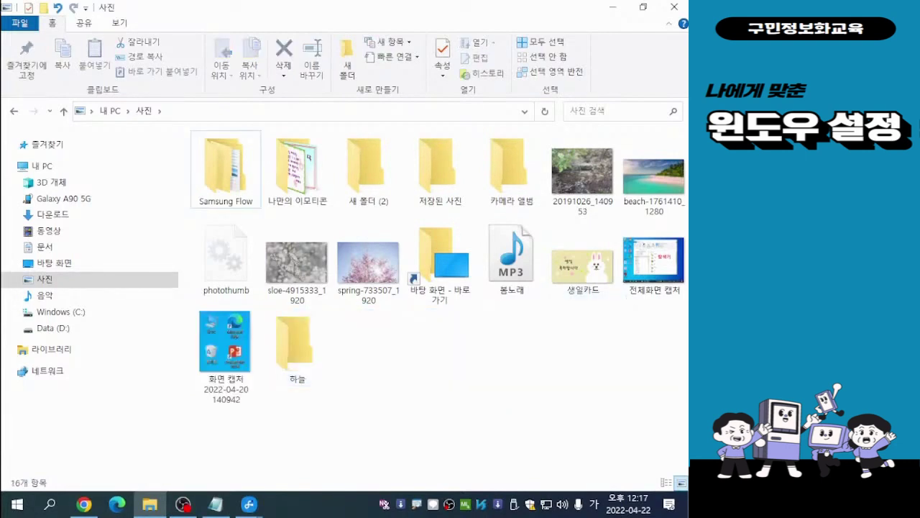
Open the 하늘 folder to check its contents, and return to the 사진 folder
key("alt+Tab")
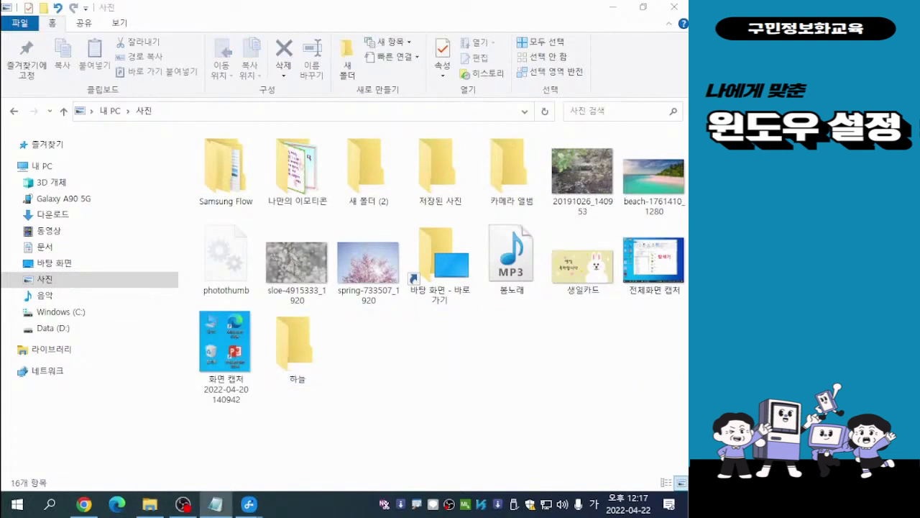
key("alt+Tab")
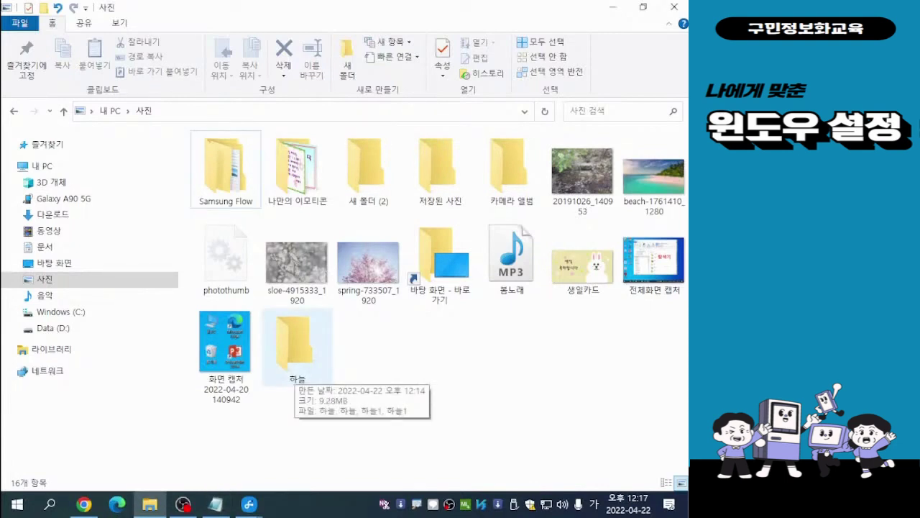
double_click(297, 352)
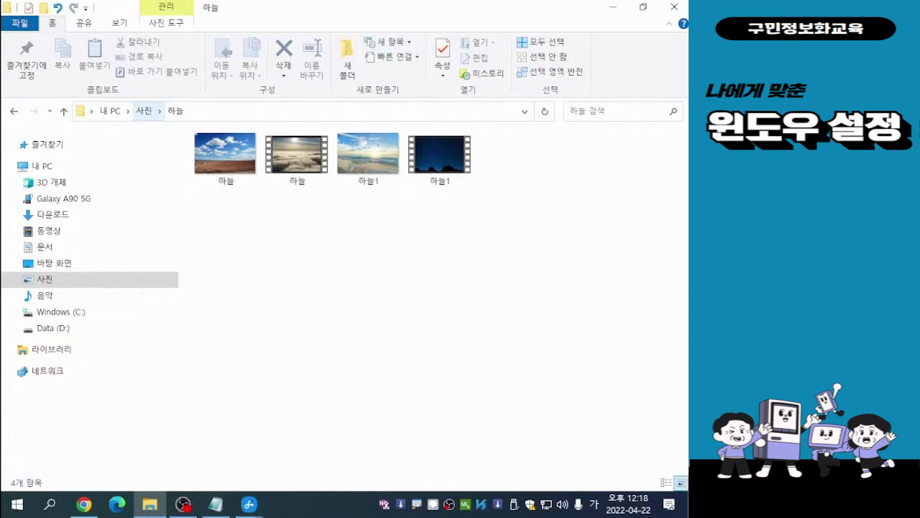
left_click(144, 111)
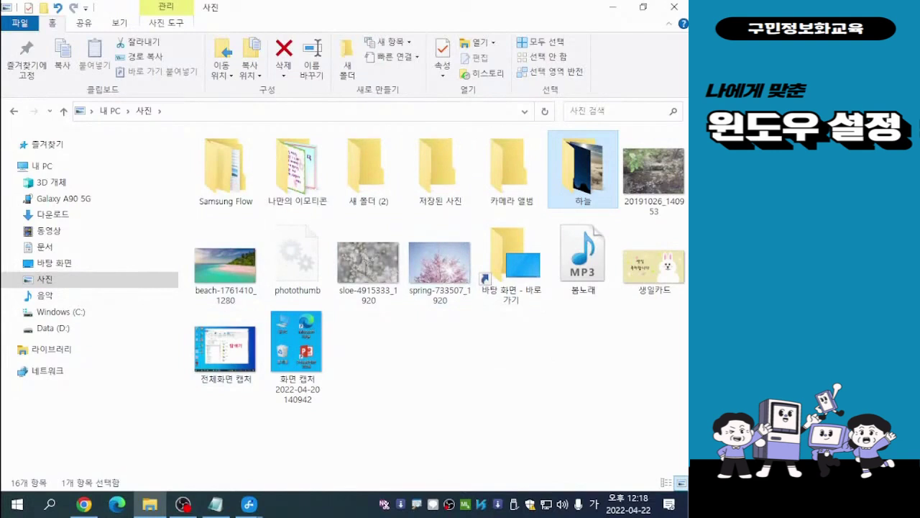
key("Escape")
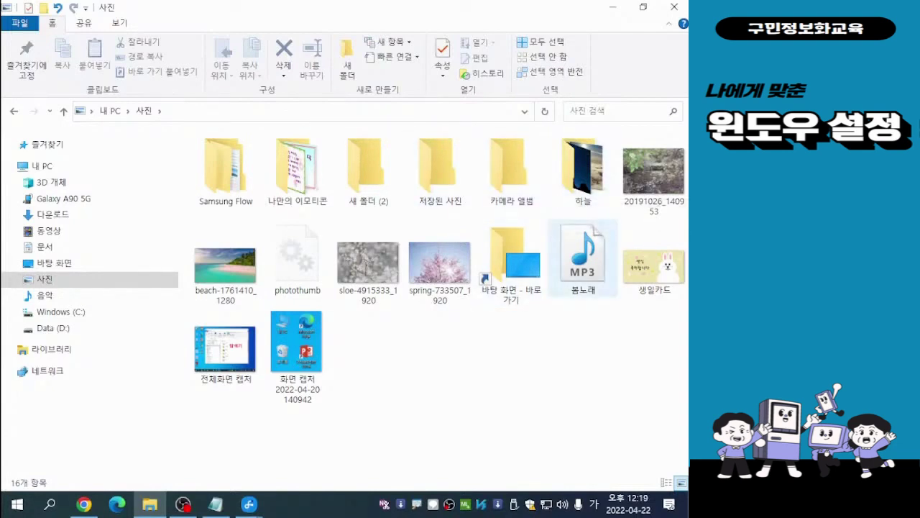
Cut the 봄노래 MP3 file from the 사진 folder and paste it into the 하늘 folder
key("ctrl")
key("ctrl")
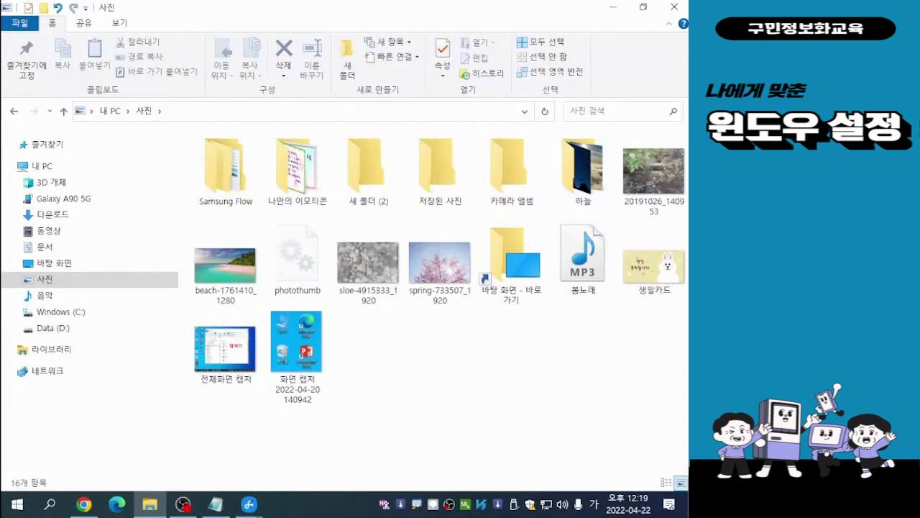
left_click(583, 258)
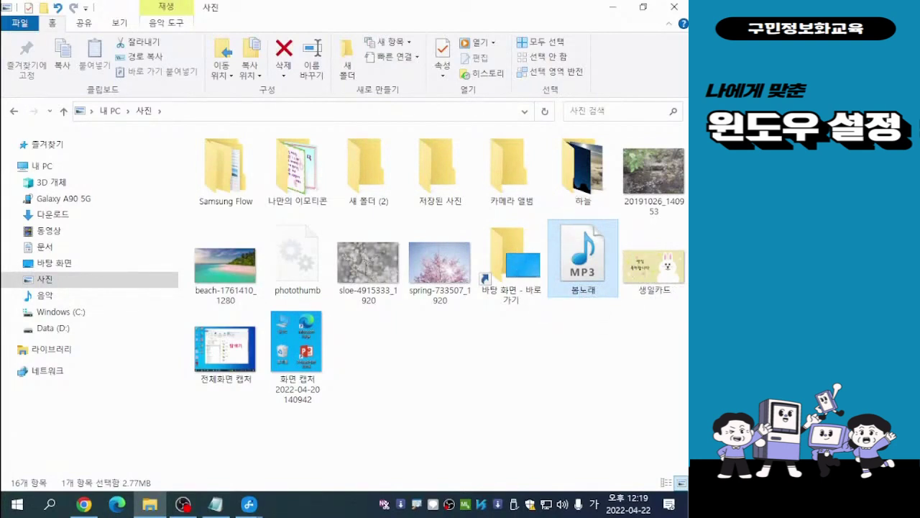
right_click(584, 262)
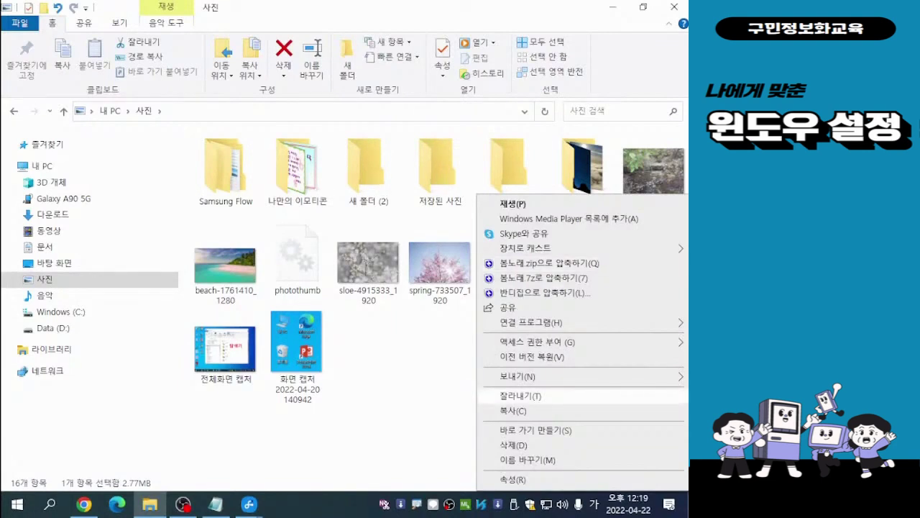
left_click(521, 395)
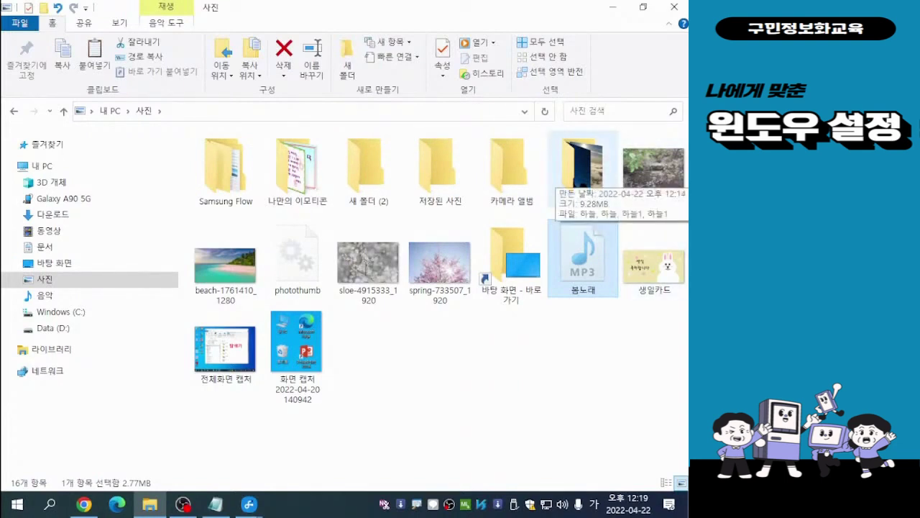
double_click(579, 166)
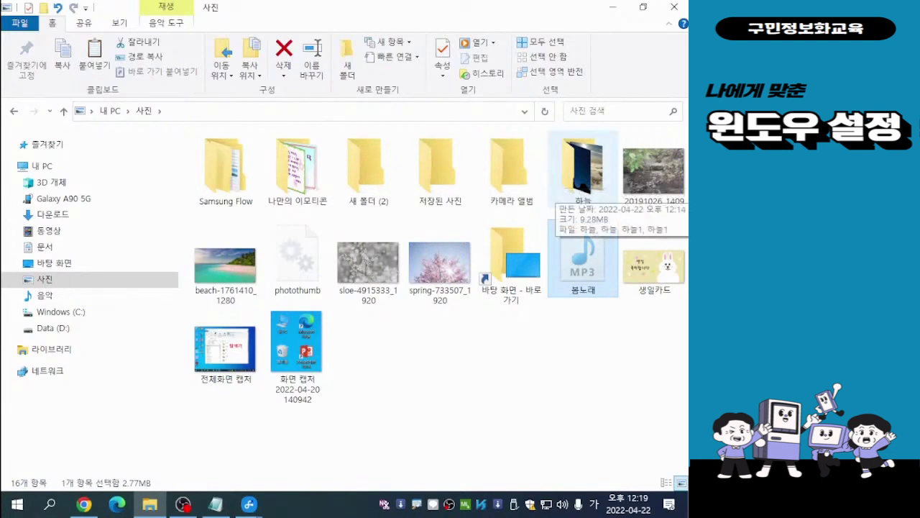
double_click(575, 179)
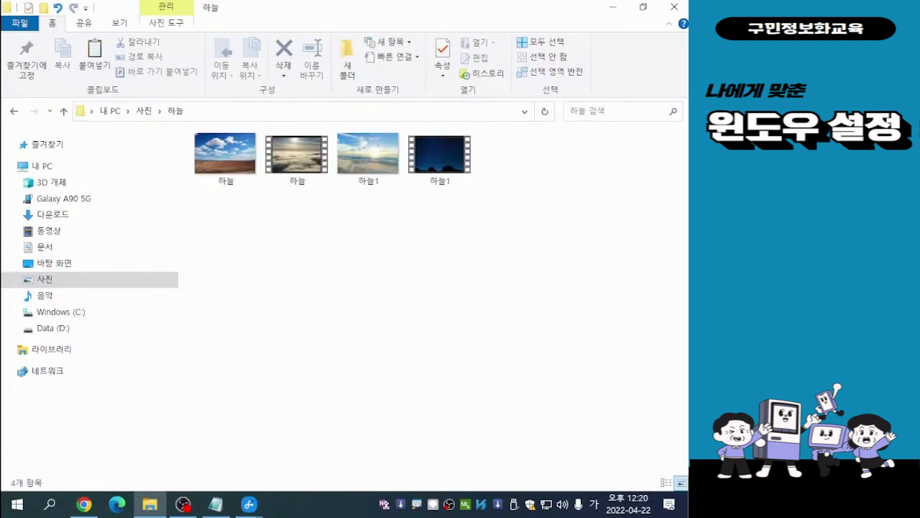
right_click(413, 280)
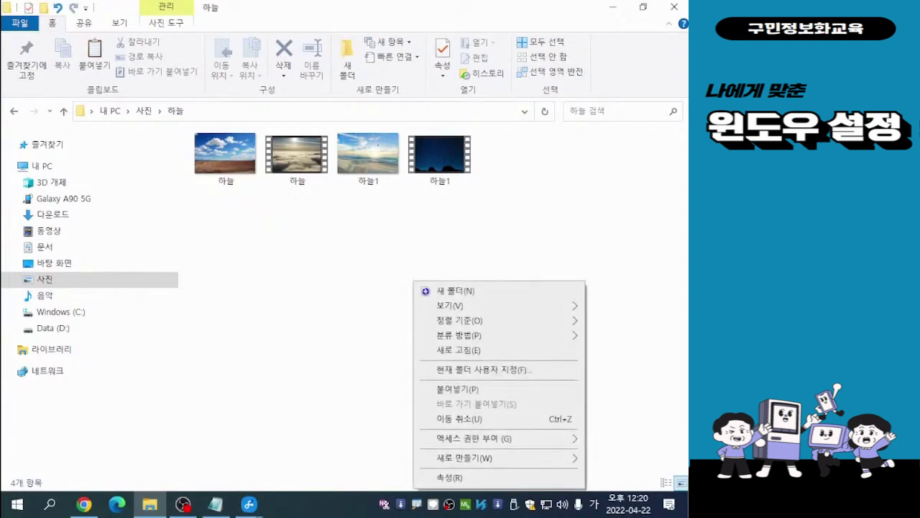
left_click(457, 389)
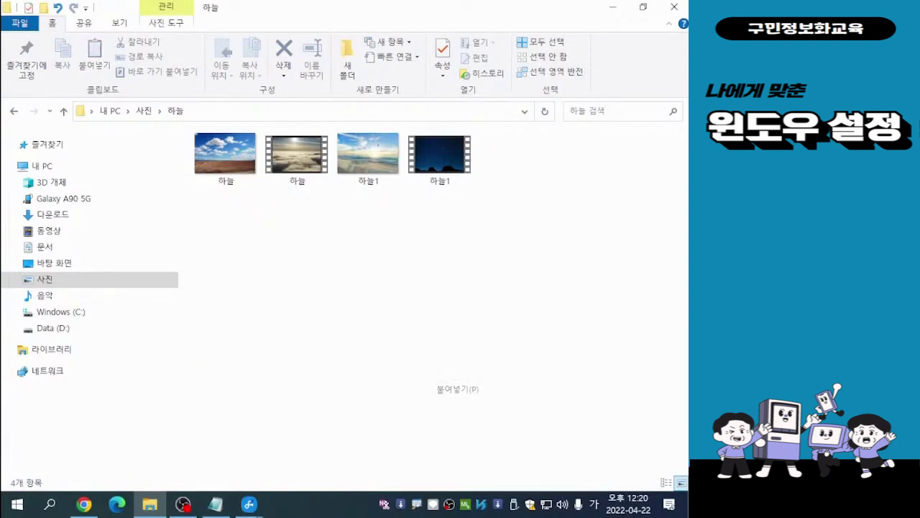
left_click(446, 330)
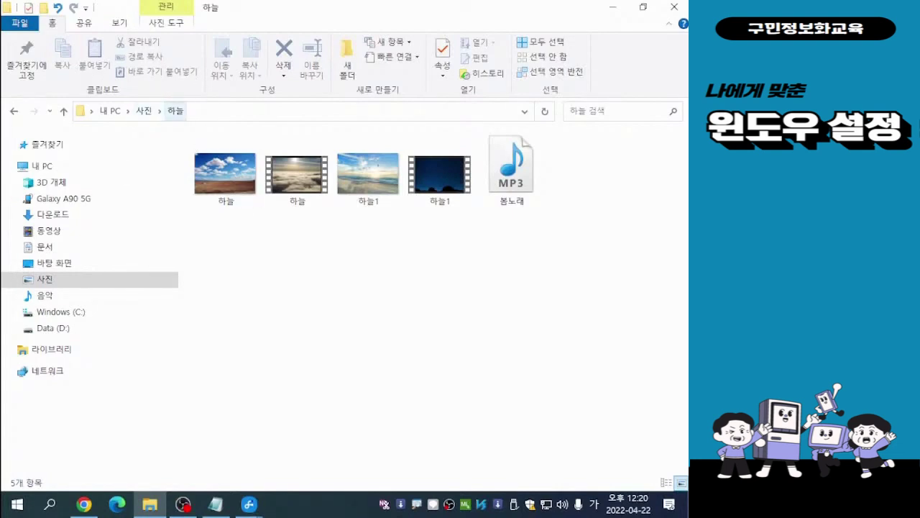
Create a new folder inside the 하늘 folder
left_click(175, 111)
key("shift+F10")
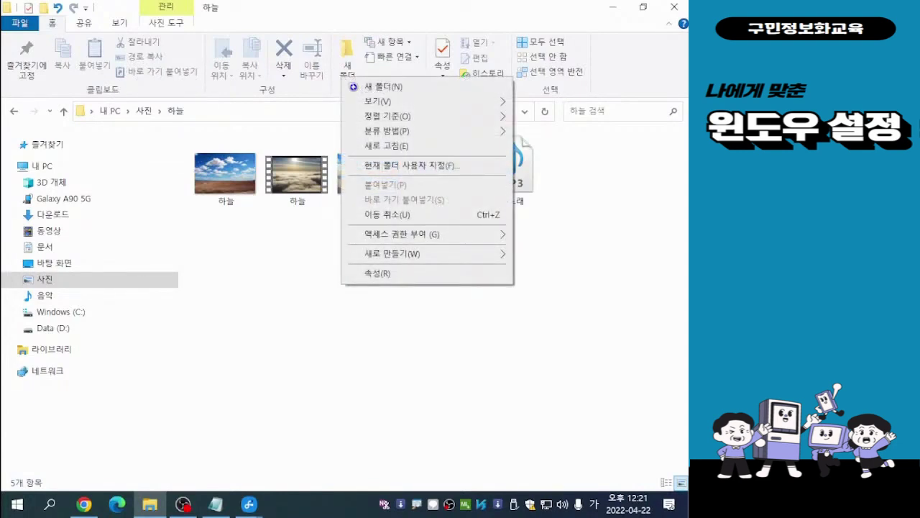
mouse_move(391, 253)
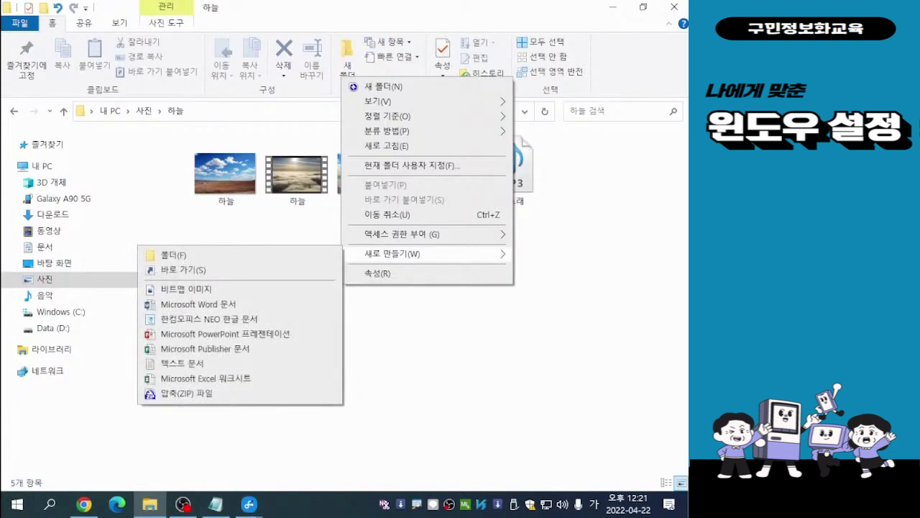
key("f")
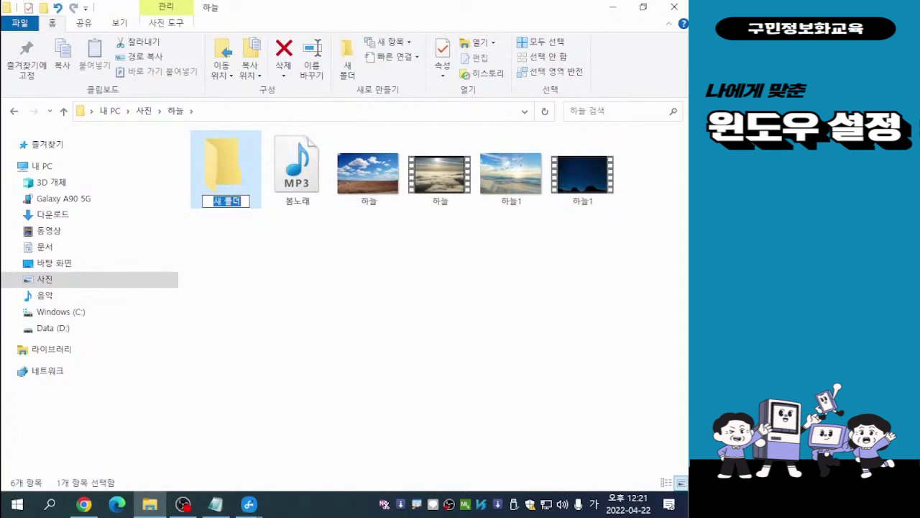
Name the new folder 사진 and create a second folder named 영상 beside it in the 하늘 folder
type("사진")
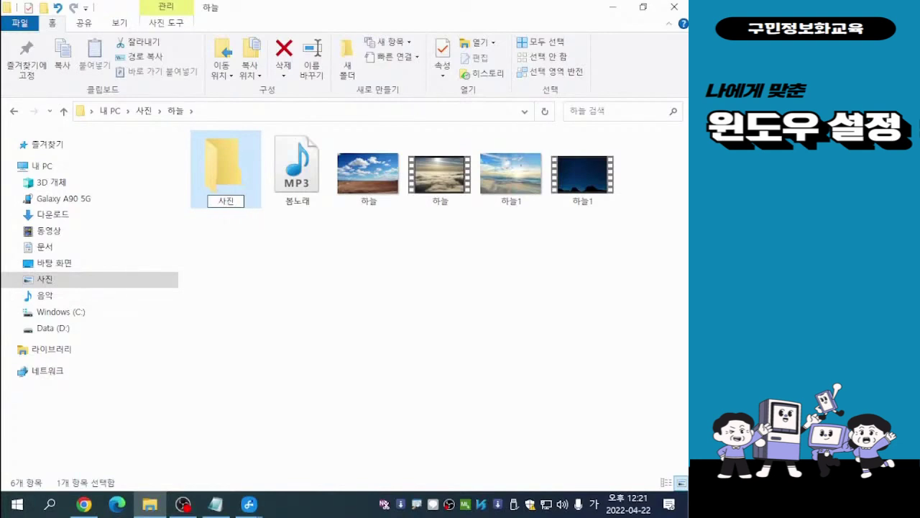
key("Return")
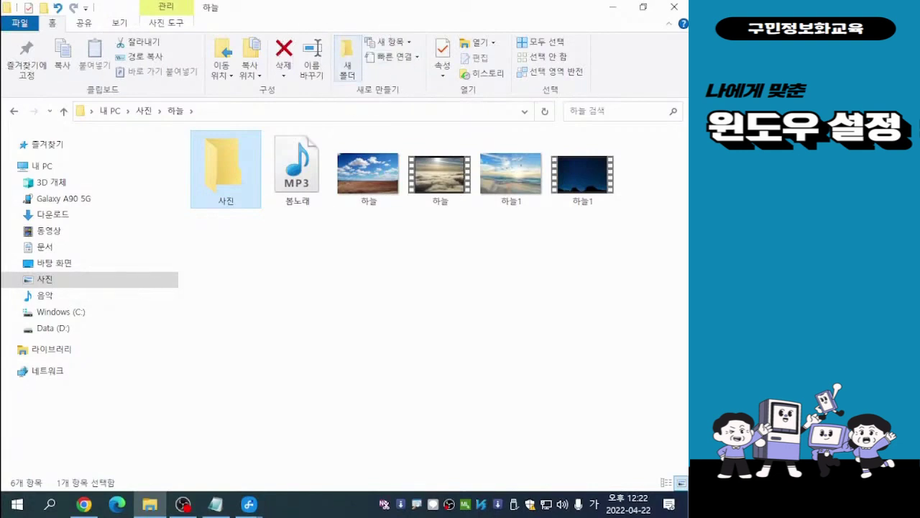
left_click(347, 59)
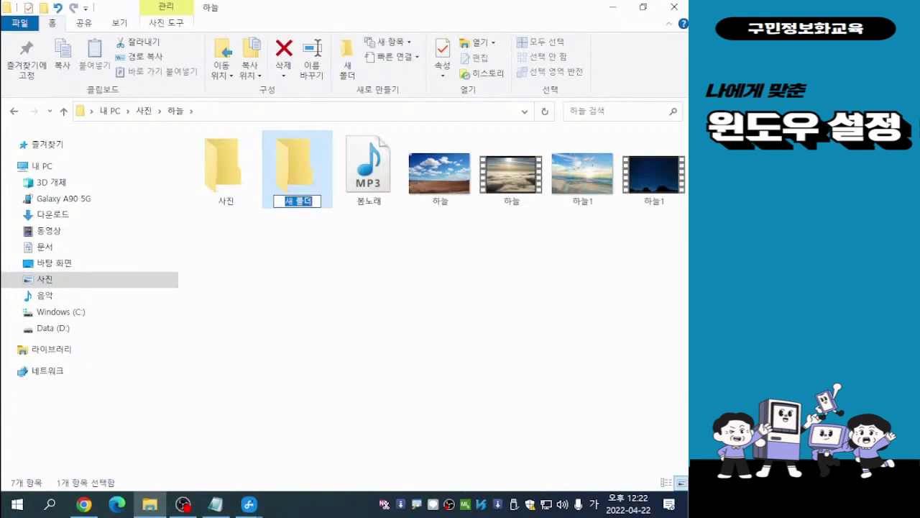
type("영상")
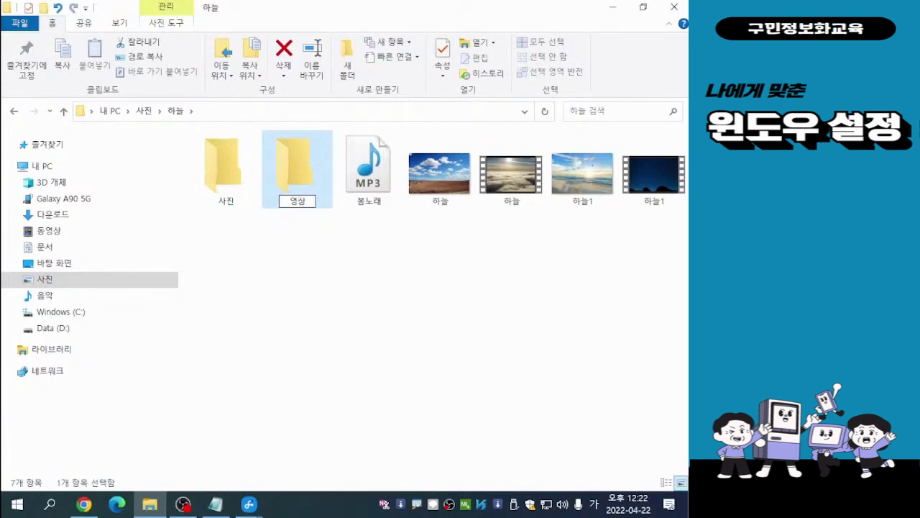
key("Return")
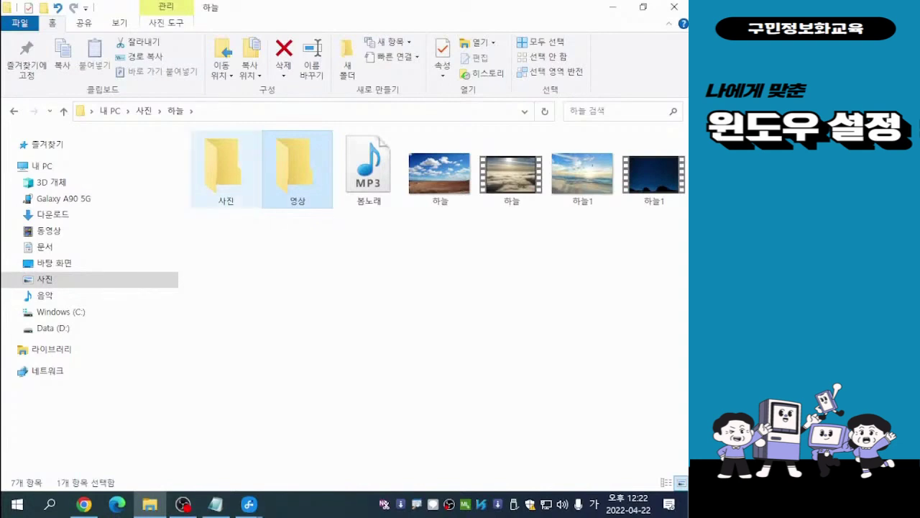
left_click(266, 281)
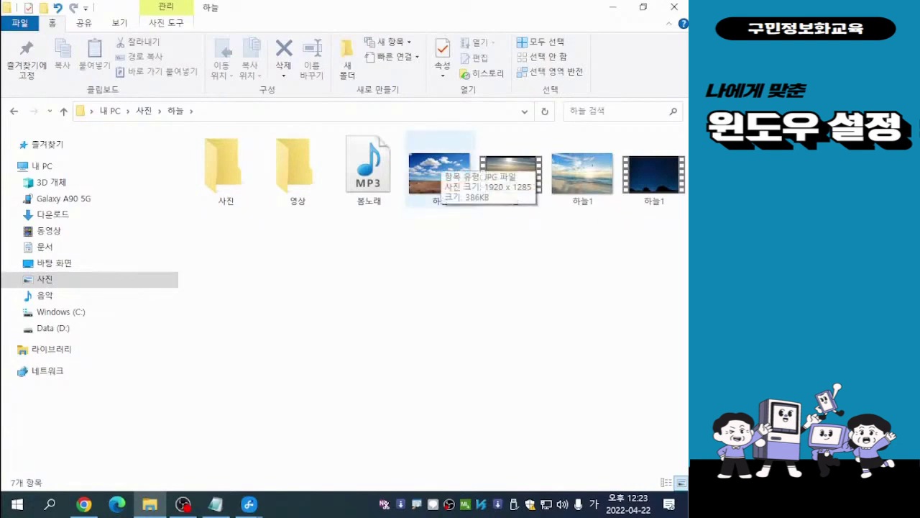
Move the 하늘 and 하늘1 image files together into the 사진 subfolder
left_click(440, 160)
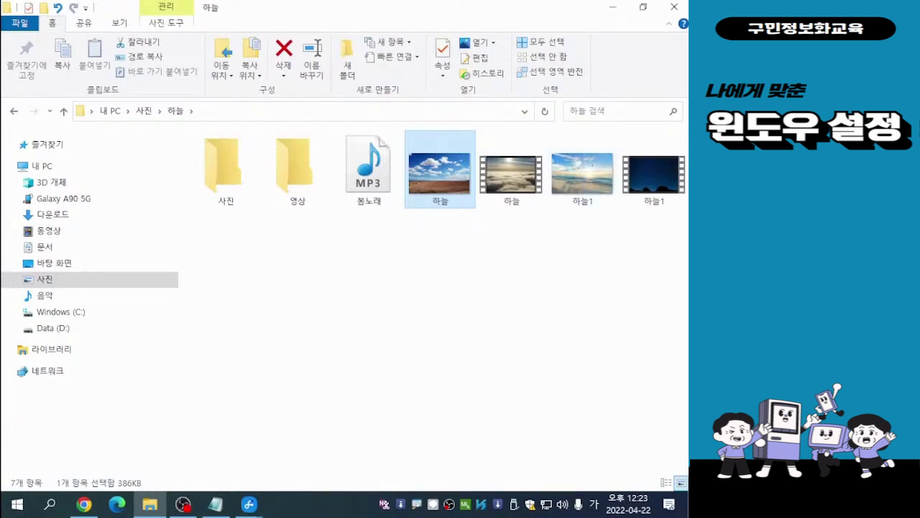
left_click(582, 173, "ctrl")
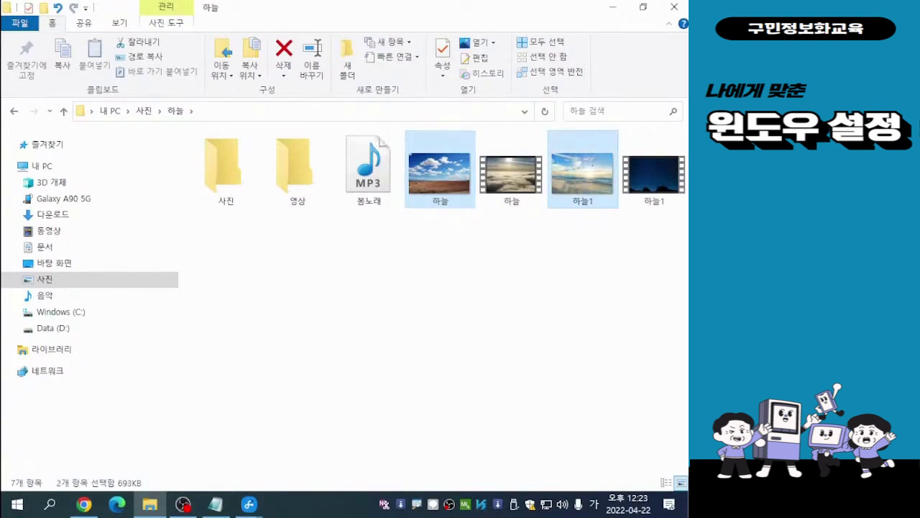
left_click_drag(439, 179, 228, 180)
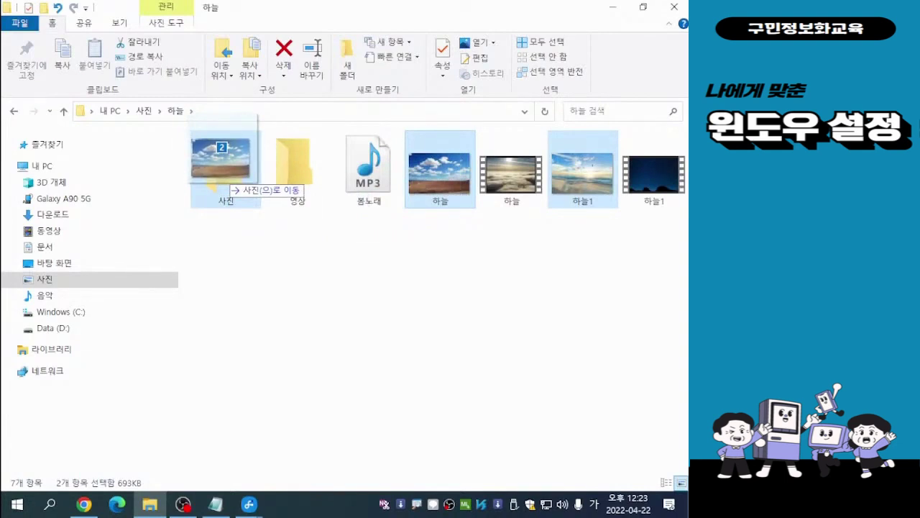
left_click_drag(228, 180, 227, 181)
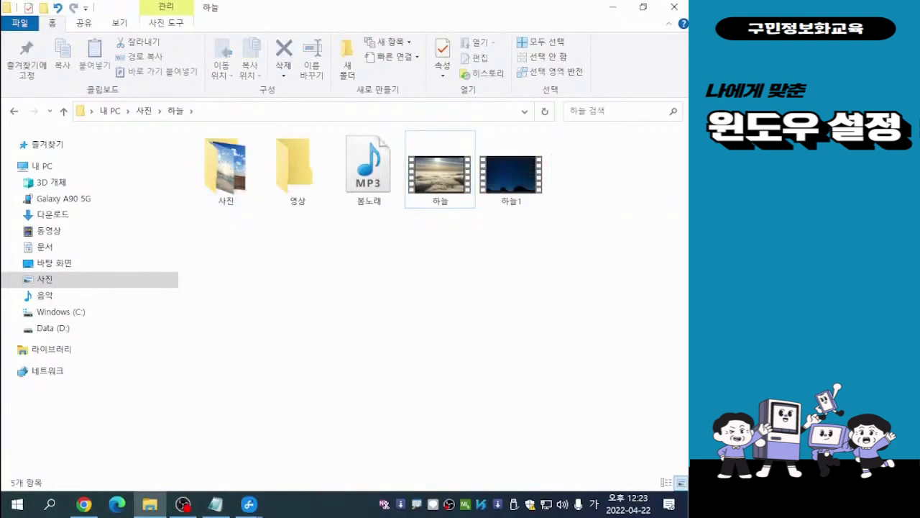
Move the 하늘 and 하늘1 MP4 videos together into the 영상 subfolder
left_click(440, 172)
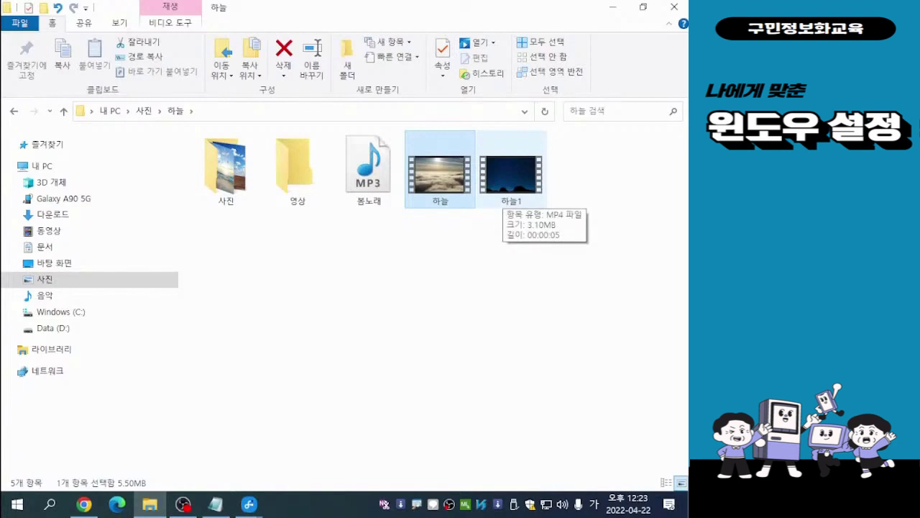
left_click(510, 173, "ctrl")
left_click_drag(510, 172, 303, 175)
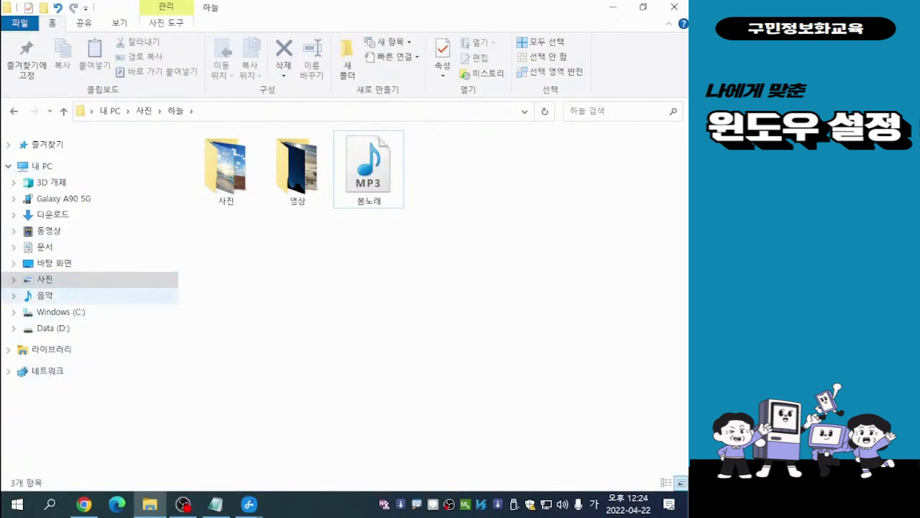
Go back to the main 사진 folder, check the 하늘 folder and its 사진 subfolder, and close File Explorer
left_click(45, 279)
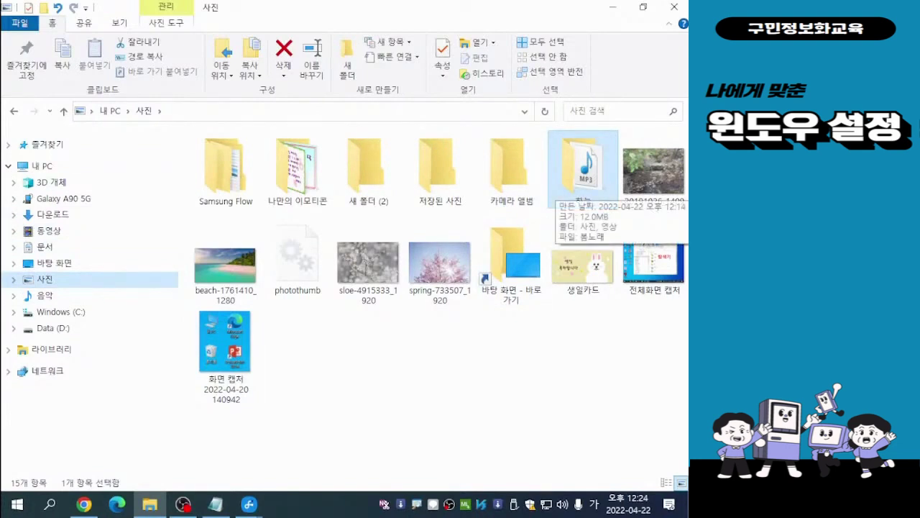
key("Return")
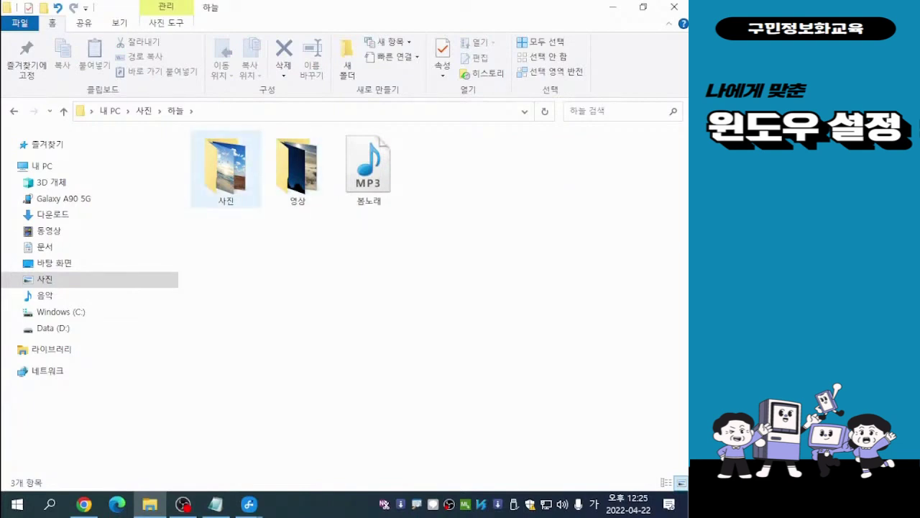
double_click(225, 169)
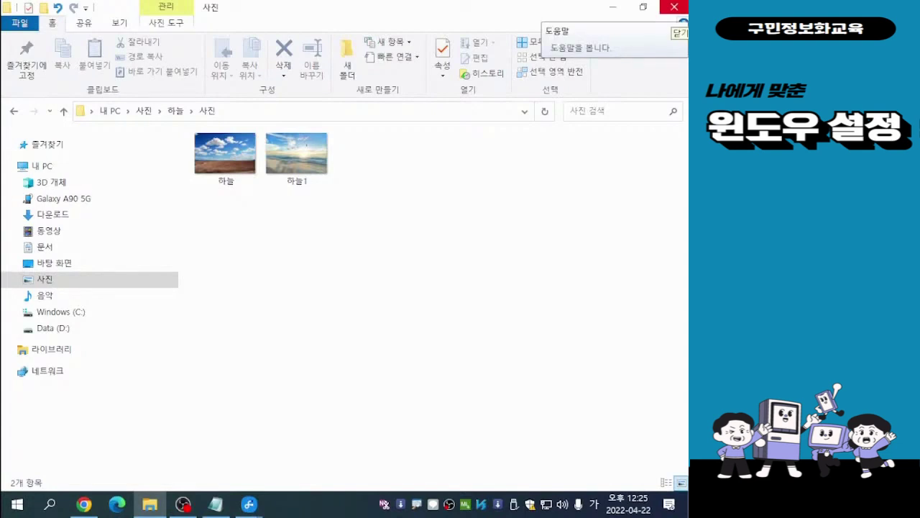
left_click(675, 7)
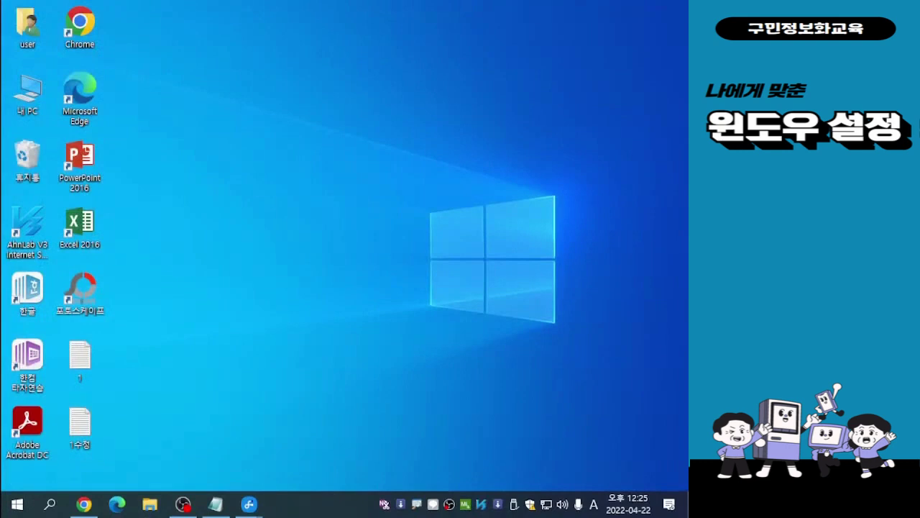
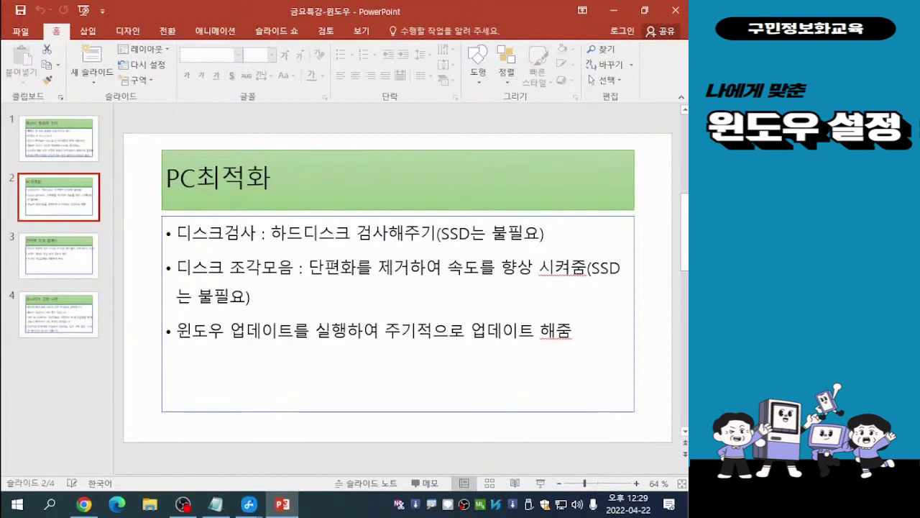
View the third slide, 인터넷 이상 발생시, in the PowerPoint presentation and close PowerPoint
left_click(59, 256)
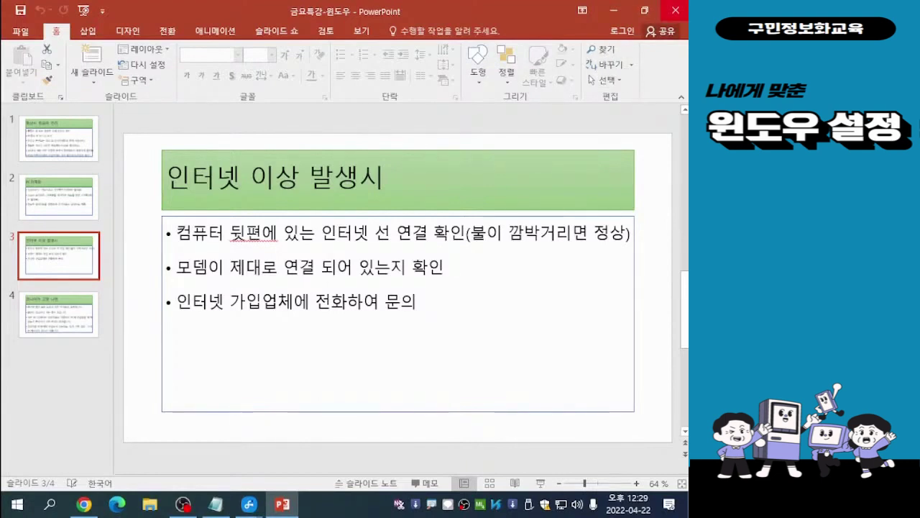
left_click(674, 11)
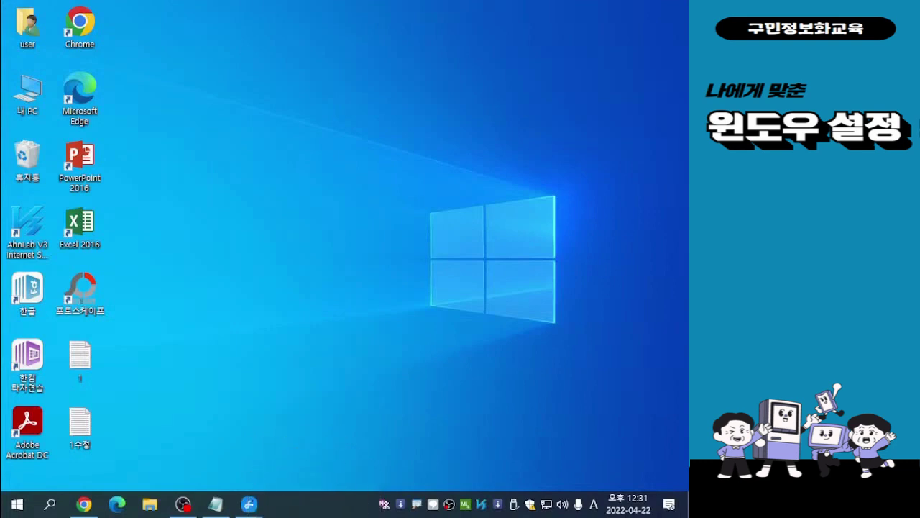
Open Task Manager from the desktop, select Google Chrome among the running apps, and close Task Manager without ending it
right_click(315, 496)
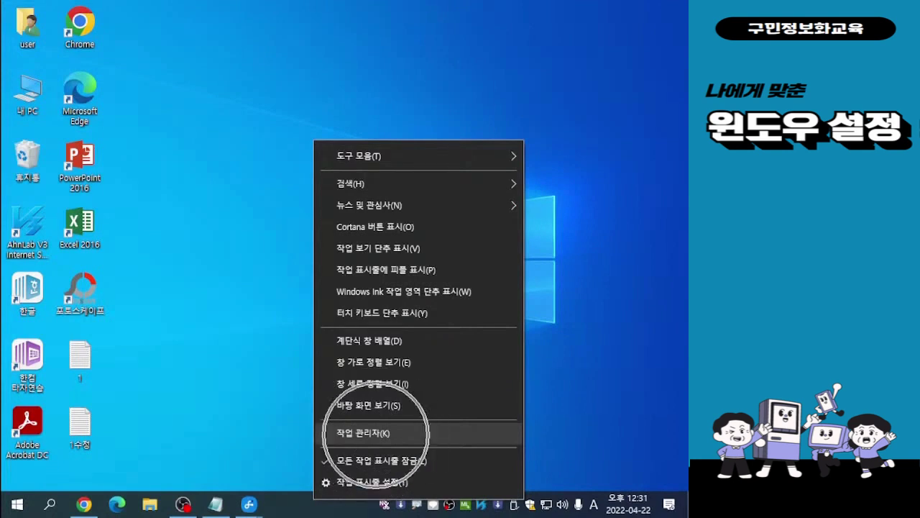
left_click(363, 432)
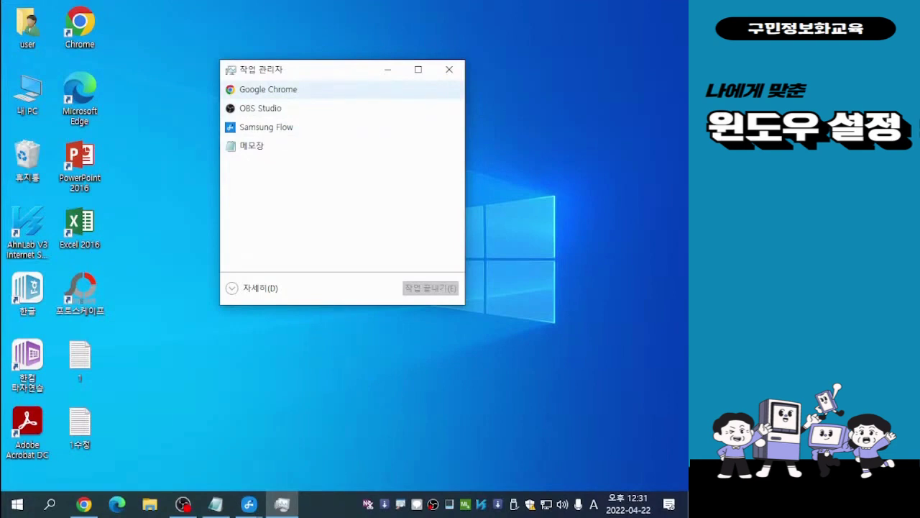
left_click(268, 89)
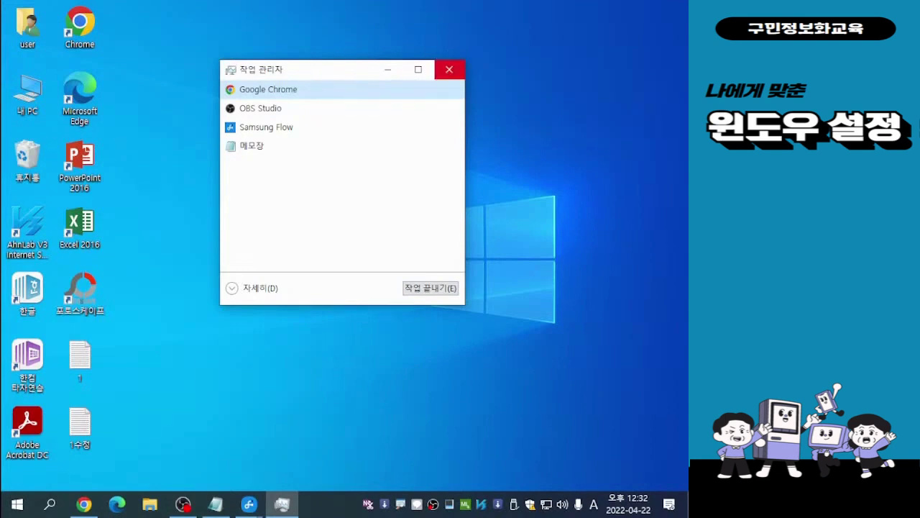
left_click(448, 69)
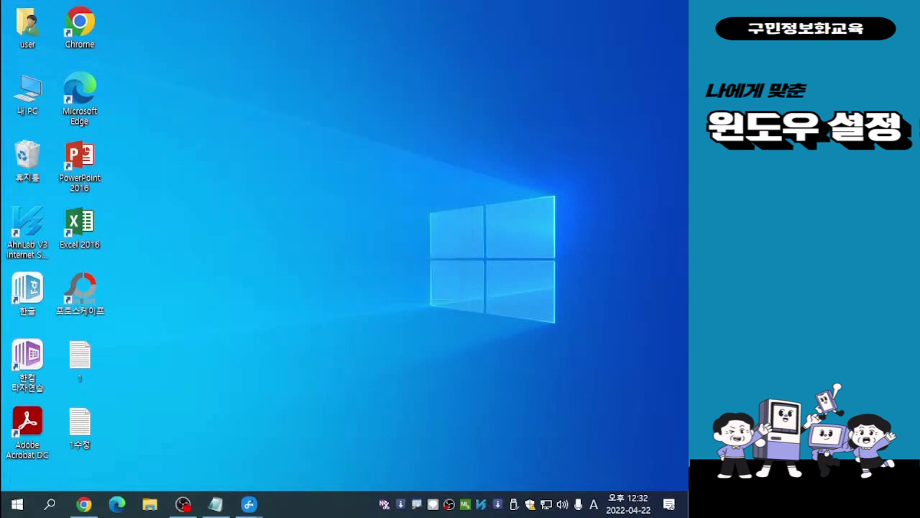